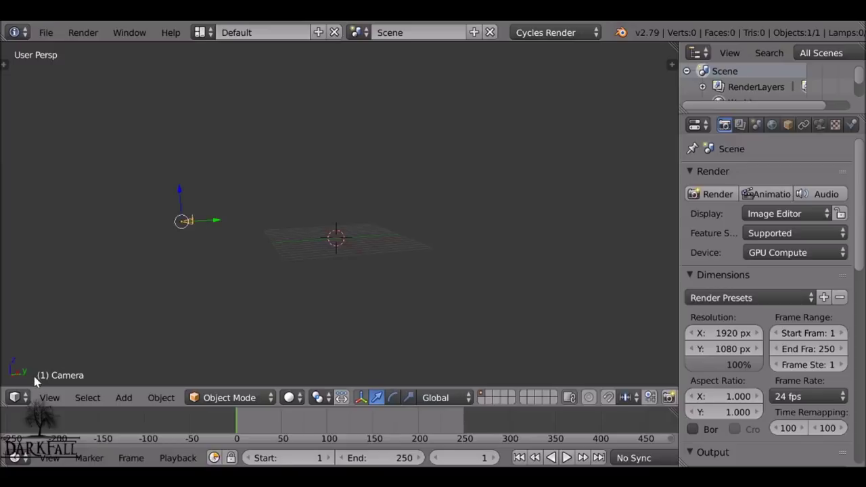
left_click(12, 399)
left_click(539, 35)
left_click(538, 35)
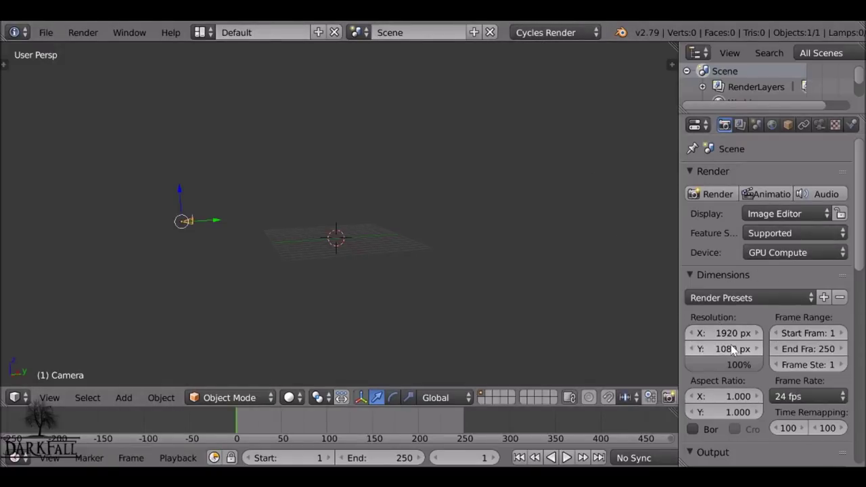
left_click_drag(732, 364, 763, 365)
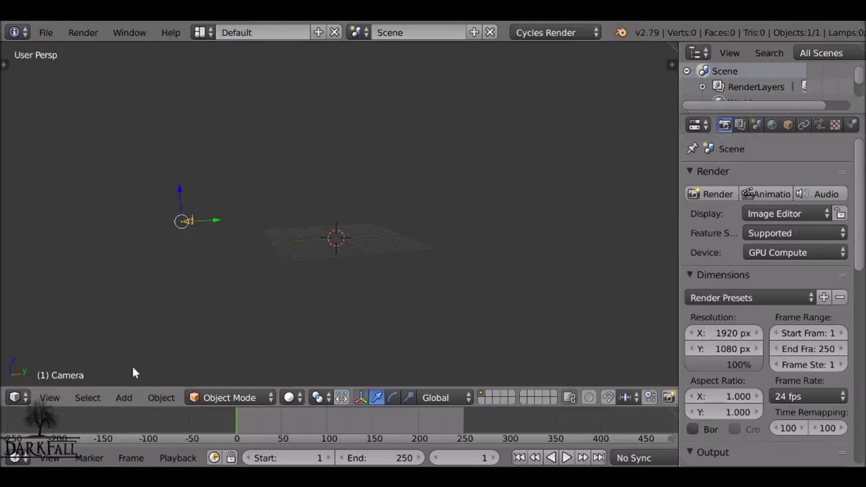
Load the footage 699572008.mp4 in the Movie Clip Editor and match the scene's frame range to the clip
left_click(15, 397)
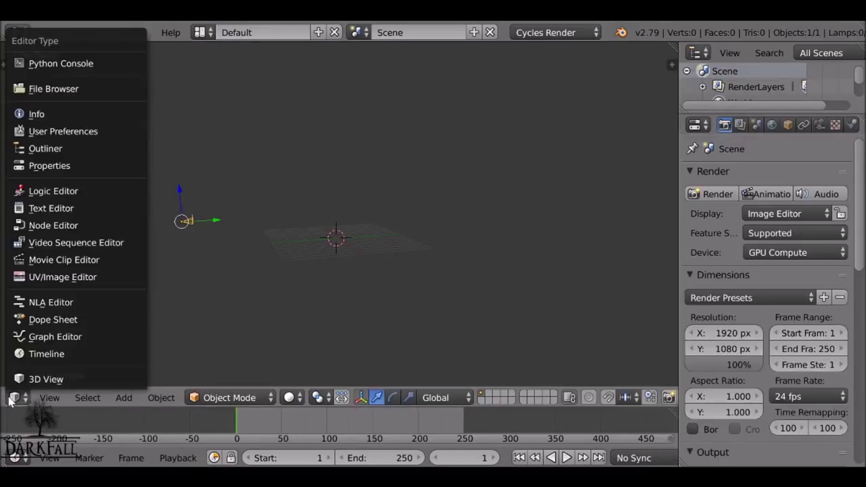
left_click(52, 264)
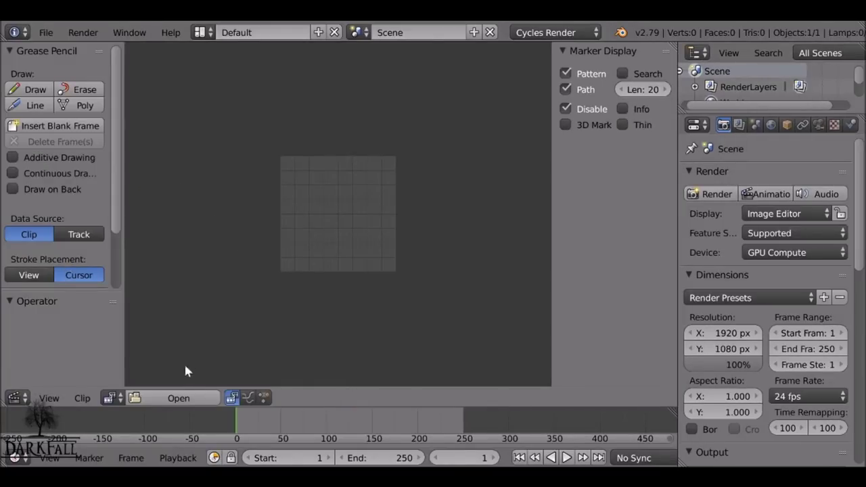
left_click(162, 399)
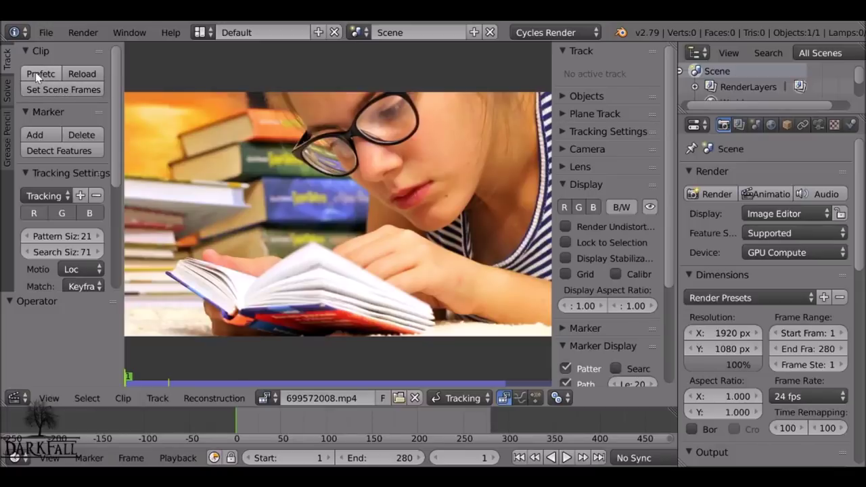
left_click(35, 72)
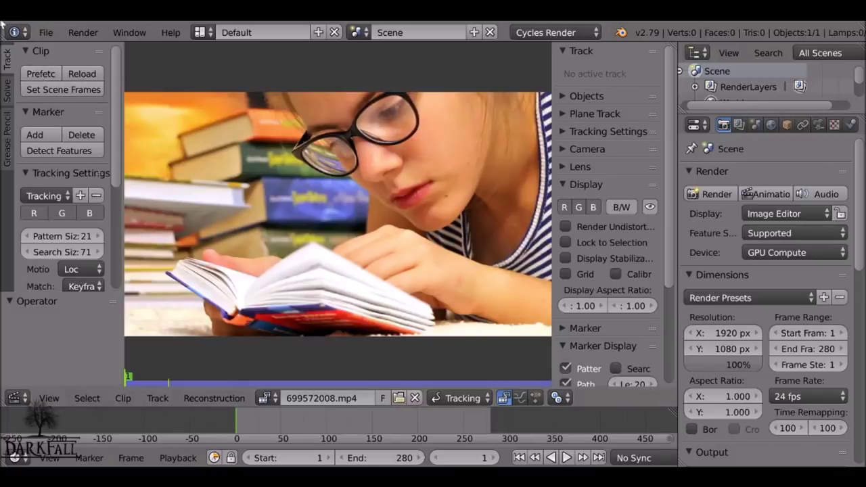
left_click(45, 32)
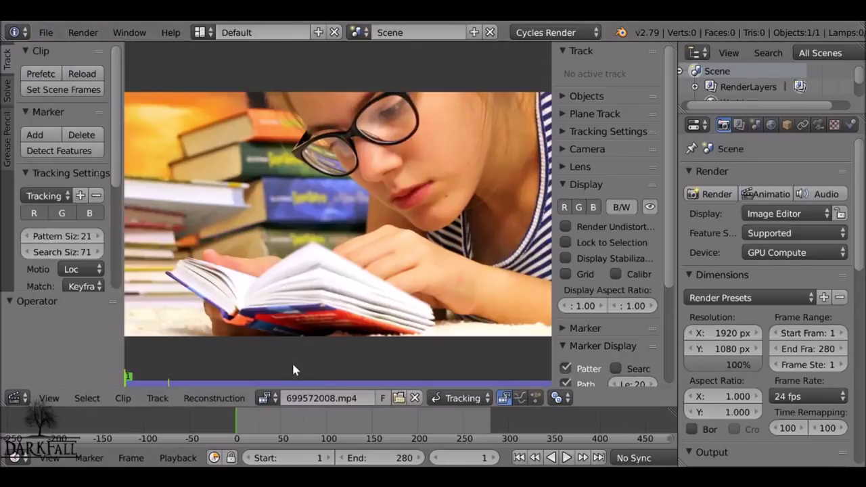
Scrub through the footage and examine how the lips move and where the hand covers them
scroll(367, 284, "down", 1)
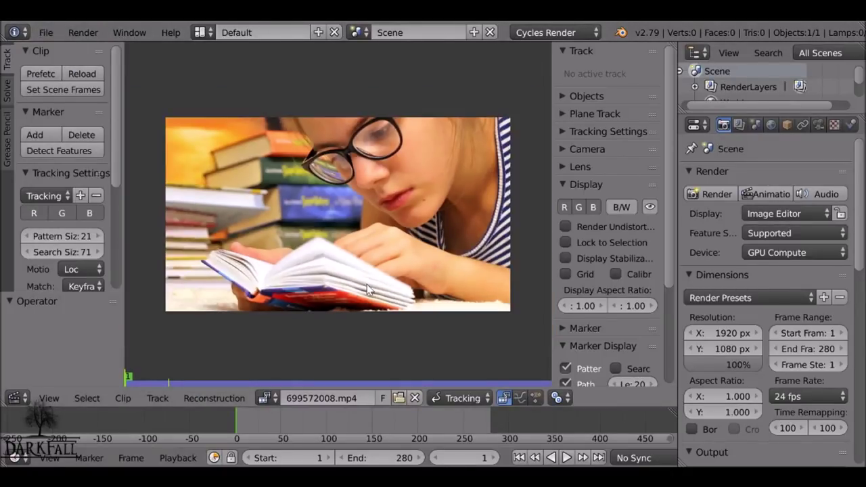
left_click_drag(291, 433, 363, 423)
scroll(365, 331, "up", 2)
middle_click_drag(409, 252, 274, 305)
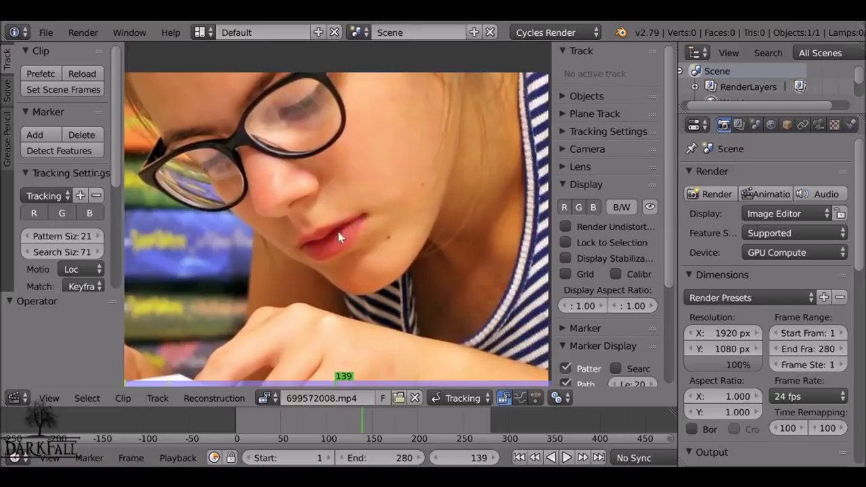
middle_click_drag(328, 246, 322, 215)
left_click_drag(369, 430, 484, 418)
scroll(308, 274, "up", 3)
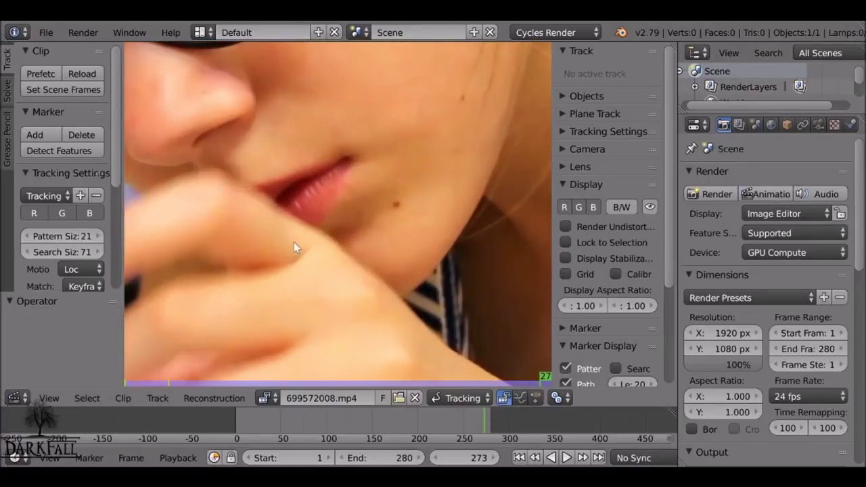
scroll(311, 243, "down", 3)
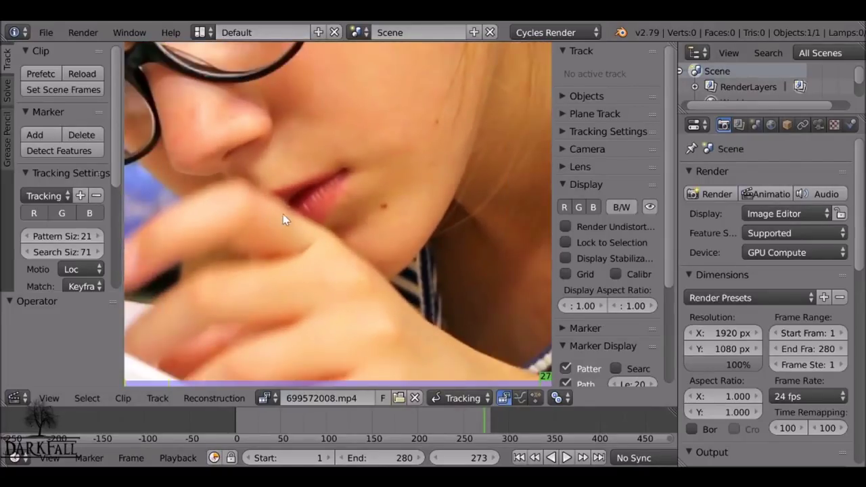
scroll(285, 235, "down", 1)
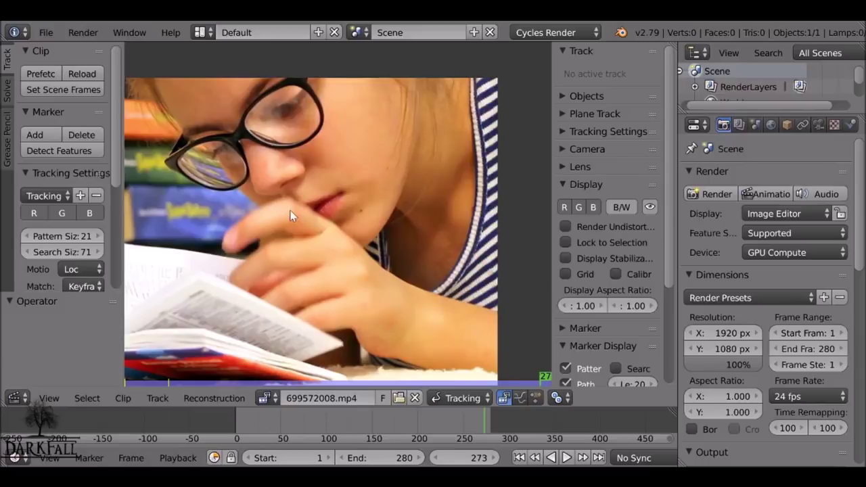
Return to the first frame, switch the clip editor to Mask mode and create a new mask named Lips
left_click(519, 458)
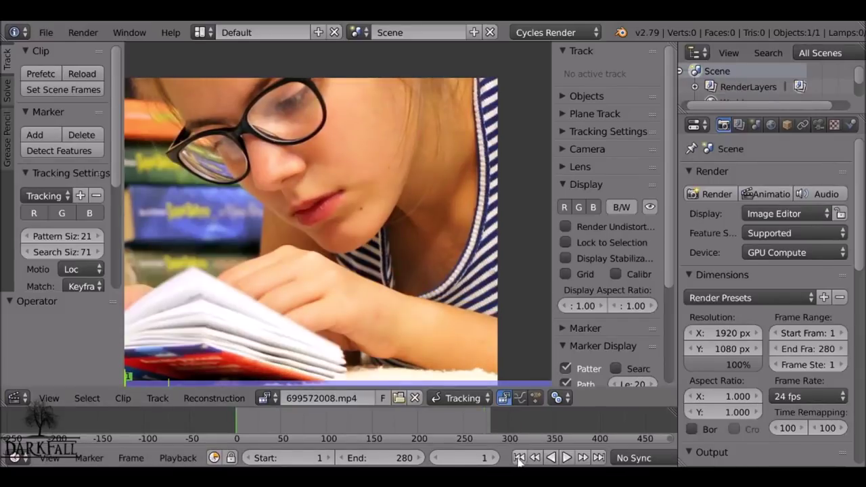
left_click(451, 399)
left_click(459, 363)
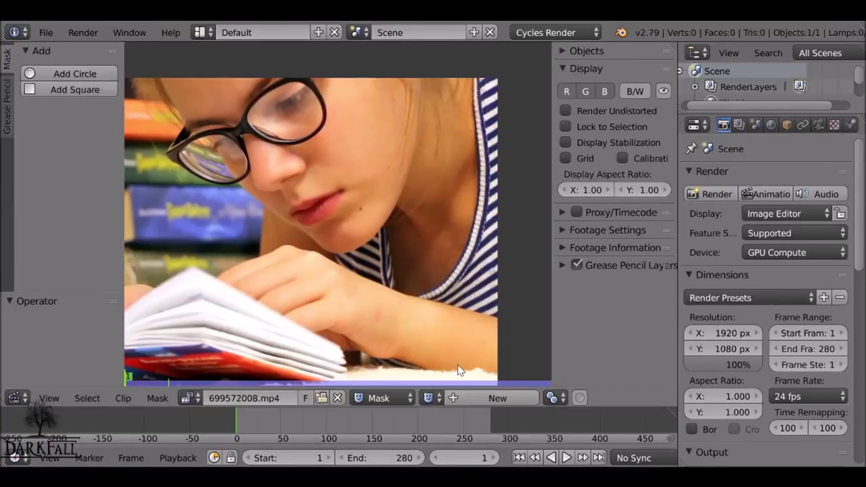
left_click(487, 401)
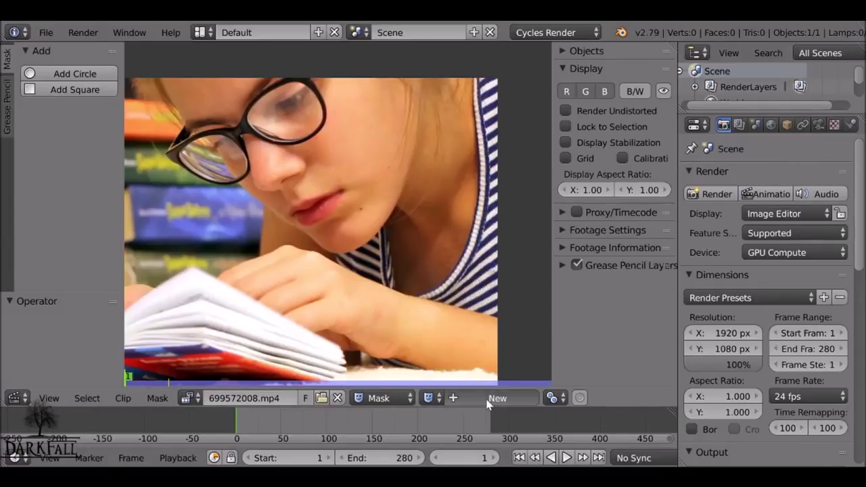
type("Lips")
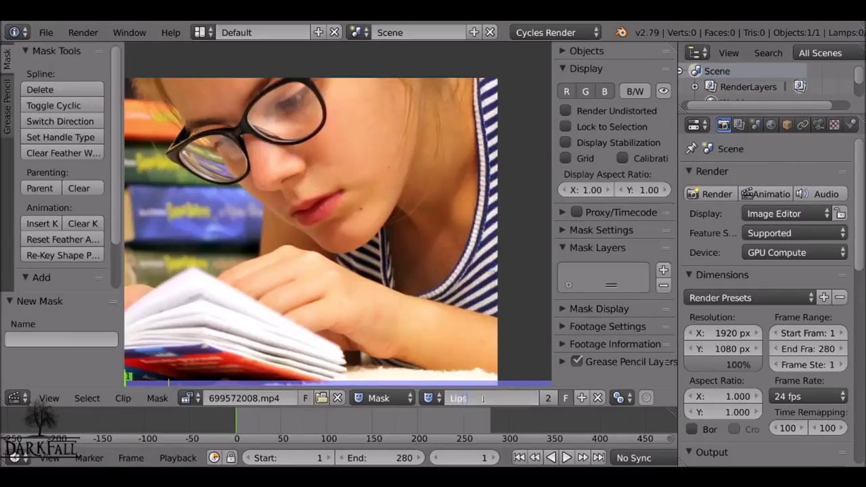
key("Return")
Place mask points around the lips, from the far mouth corner along the upper lip and back along the lower lip
scroll(389, 281, "up", 3)
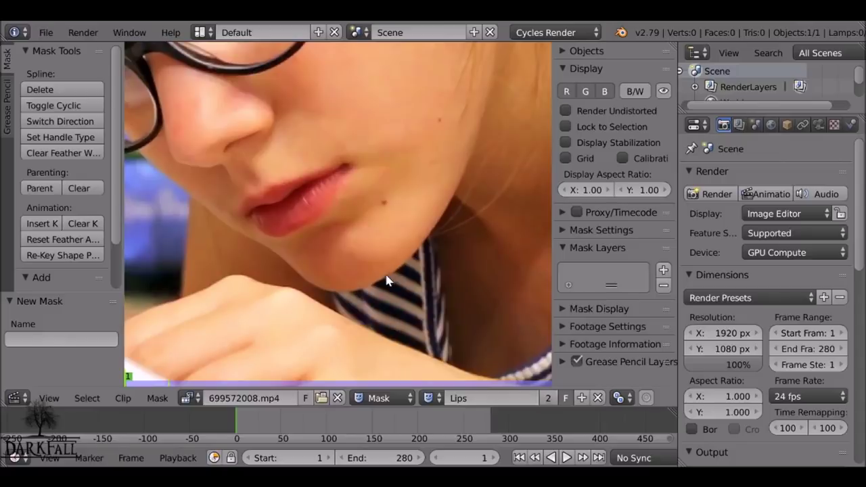
left_click(244, 214, "ctrl")
left_click(250, 196, "ctrl")
left_click(257, 199, "ctrl")
left_click(264, 188, "ctrl")
left_click(263, 190, "ctrl")
left_click(345, 166, "ctrl")
left_click(328, 205, "ctrl")
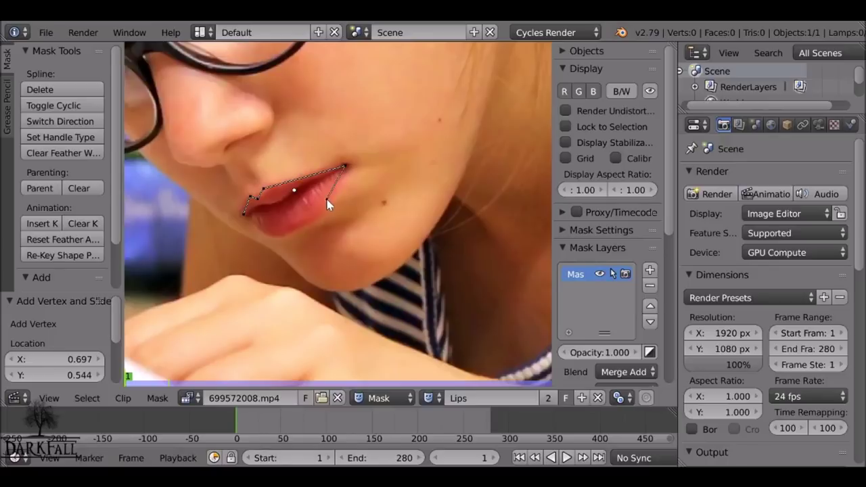
left_click(296, 228, "ctrl")
left_click(268, 234, "ctrl")
left_click(249, 221, "ctrl")
Add a final mask point in the notch at the far mouth corner and close the spline
scroll(271, 214, "up", 6)
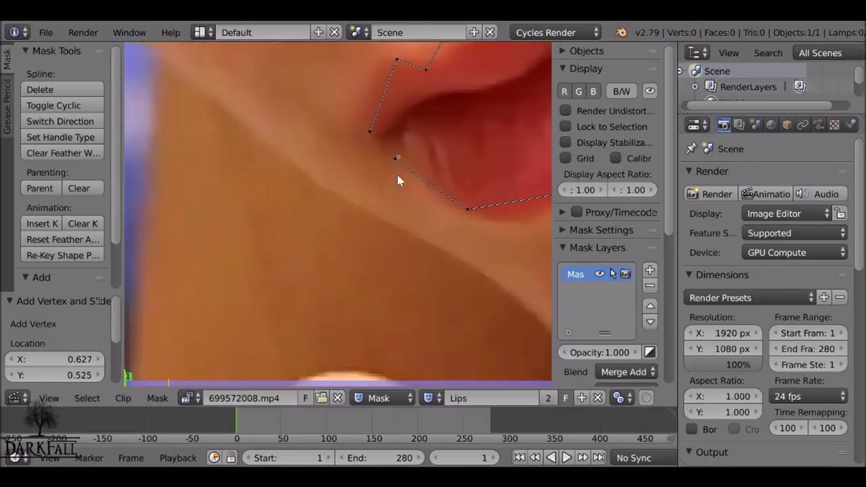
middle_click_drag(332, 182, 324, 193)
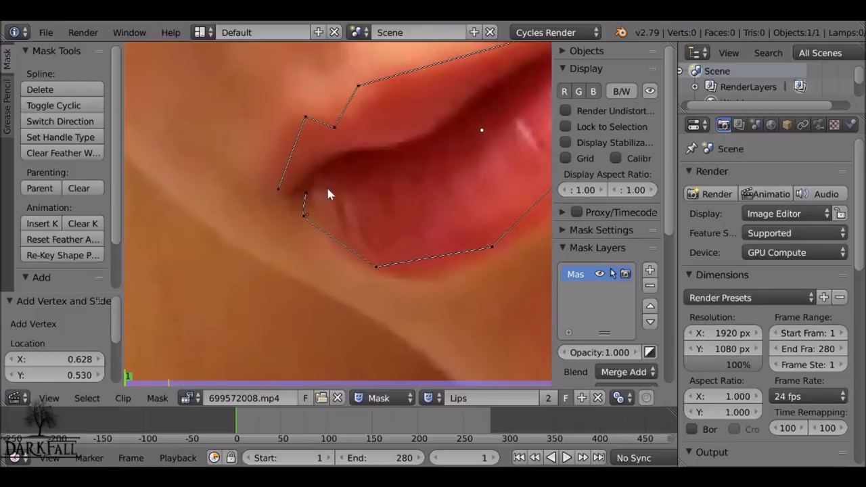
key("alt+c")
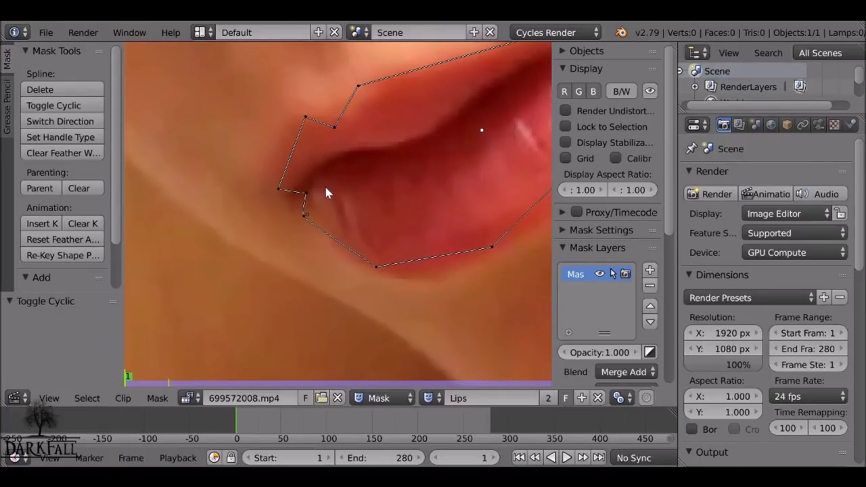
Set the handle type of all the mask points to Auto
scroll(325, 190, "down", 3)
middle_click_drag(400, 179, 390, 192)
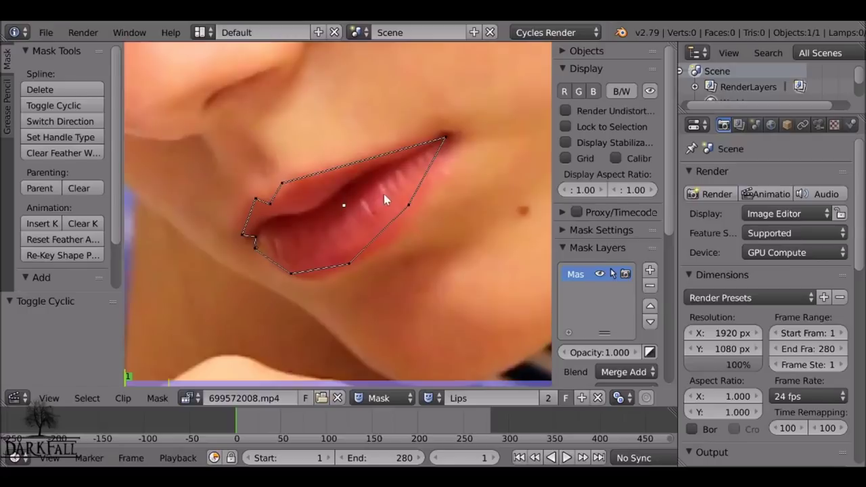
key("a")
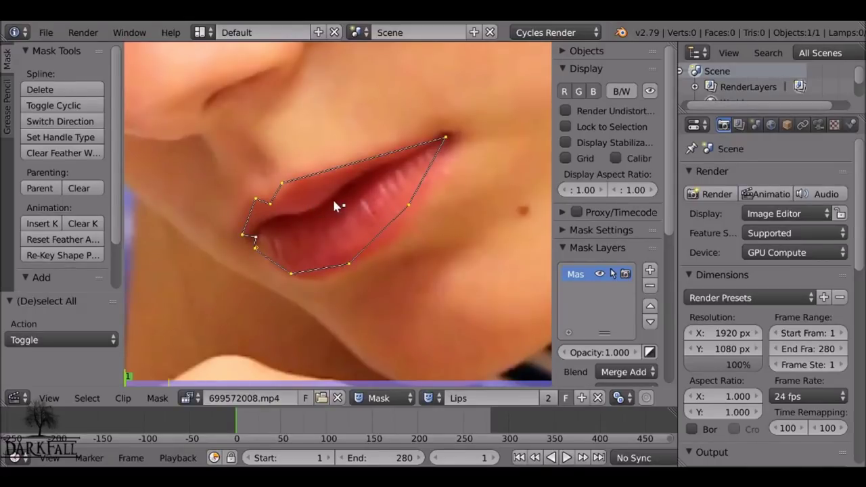
key("v")
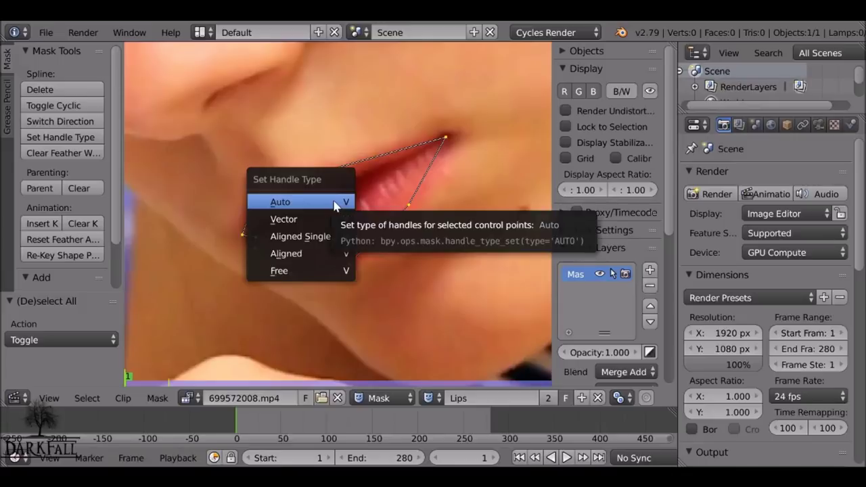
left_click(276, 207)
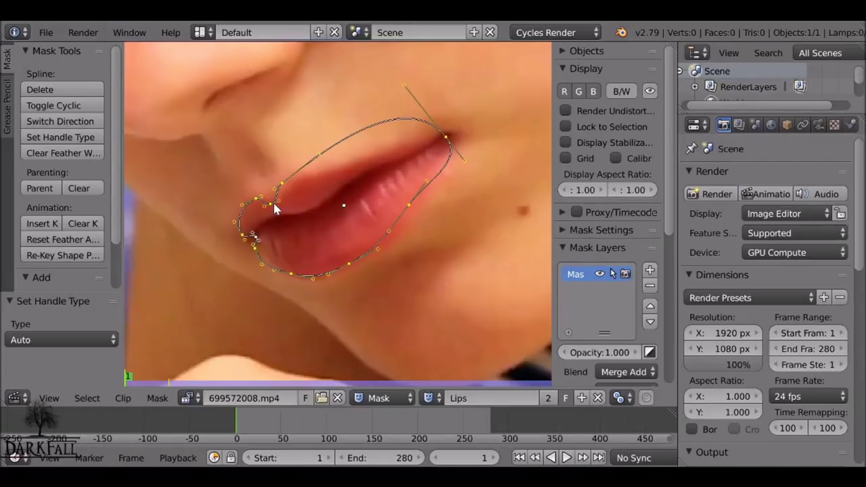
Adjust the point and handles at the near mouth corner so the mask curve hugs the upper lip's edge
middle_click_drag(416, 148, 396, 196)
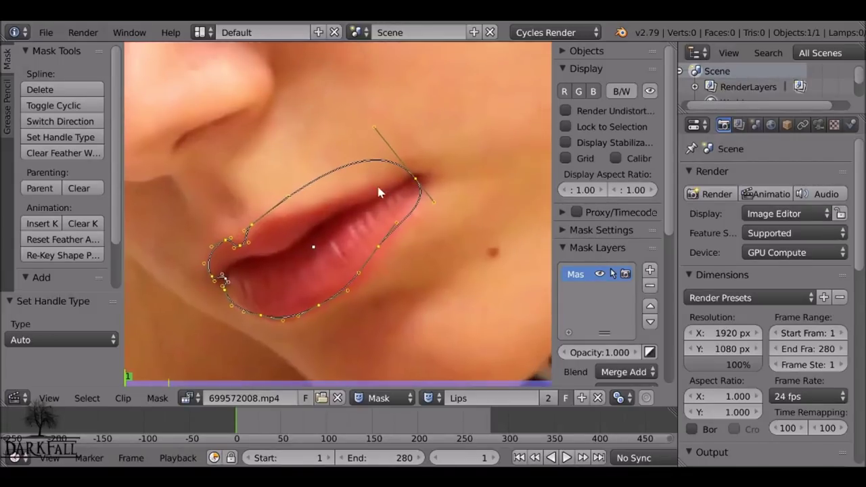
scroll(338, 150, "up", 3)
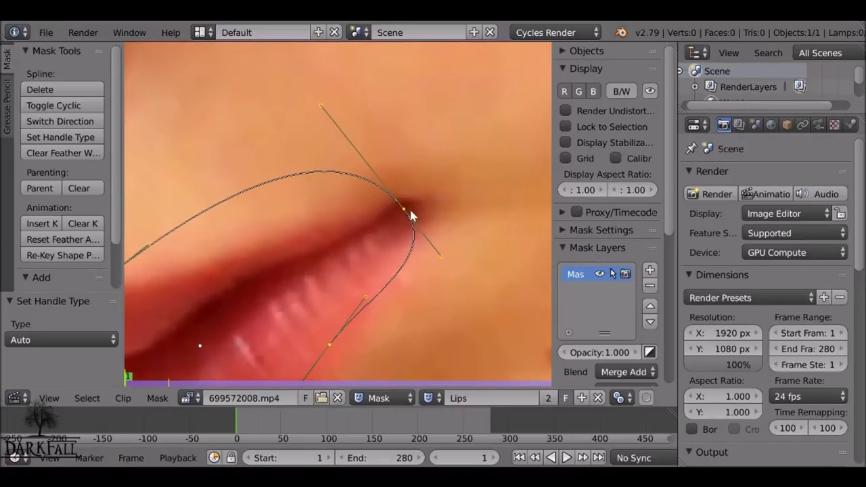
middle_click_drag(409, 207, 358, 218)
mouse_move(356, 212)
left_mouse_down()
mouse_move(352, 195)
mouse_move(354, 212)
left_mouse_up()
left_click_drag(271, 112, 292, 128)
left_click_drag(391, 263, 360, 228)
left_click_drag(294, 127, 339, 203)
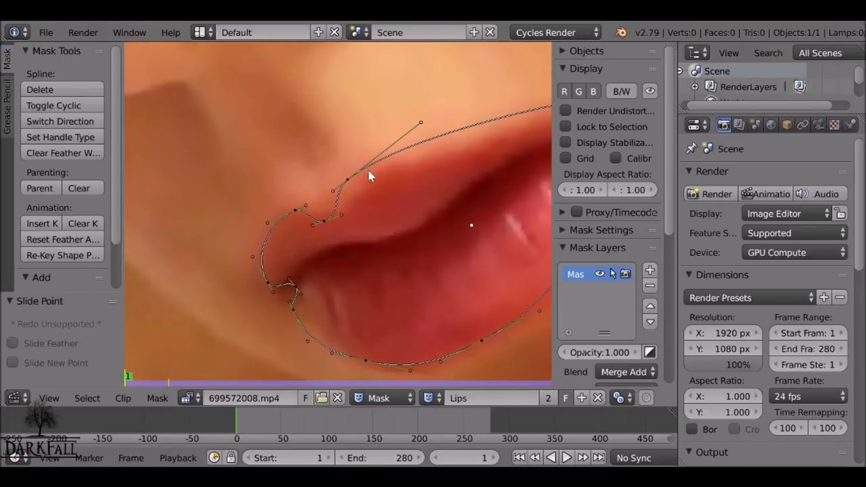
mouse_move(368, 170)
left_mouse_down()
mouse_move(351, 189)
mouse_move(369, 187)
left_mouse_up()
Reposition the mask points around the dip of the upper lip to follow its contour
middle_click_drag(313, 211, 261, 161)
left_click_drag(243, 164, 244, 172)
middle_click_drag(319, 132, 288, 144)
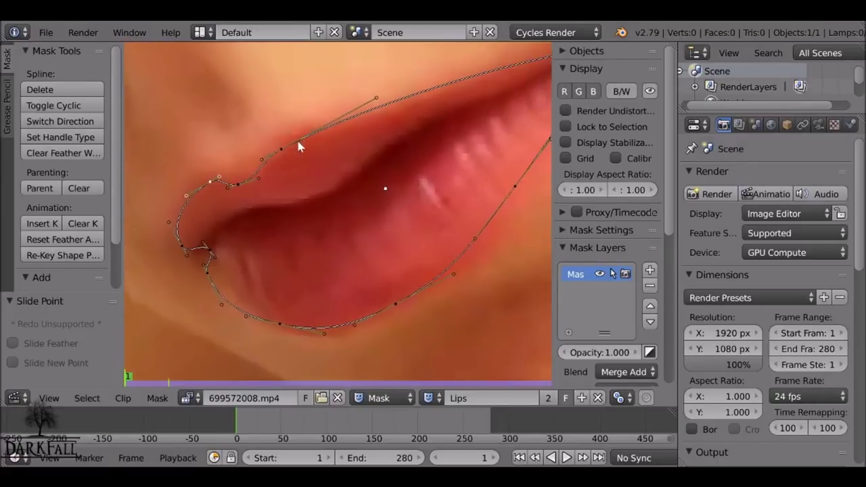
scroll(306, 149, "down", 1)
scroll(311, 141, "up", 3)
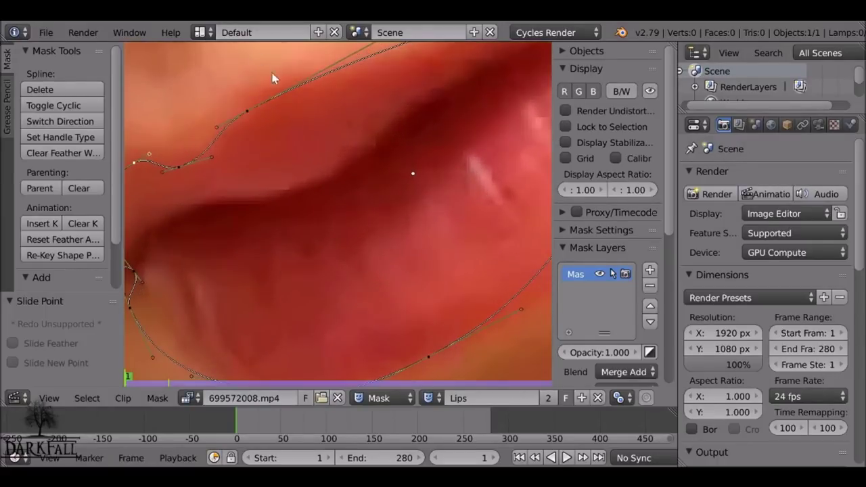
middle_click_drag(263, 72, 245, 105)
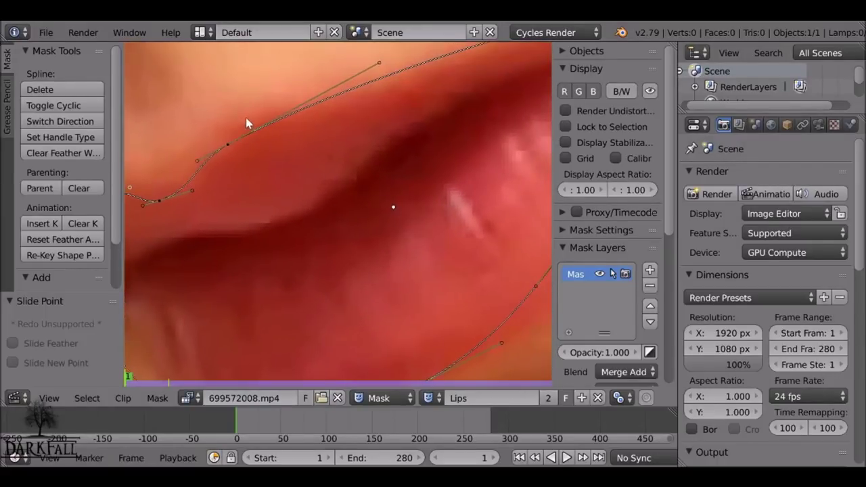
scroll(286, 112, "down", 3)
scroll(363, 101, "up", 3)
mouse_move(286, 128)
left_mouse_down()
mouse_move(295, 122)
mouse_move(288, 128)
left_mouse_up()
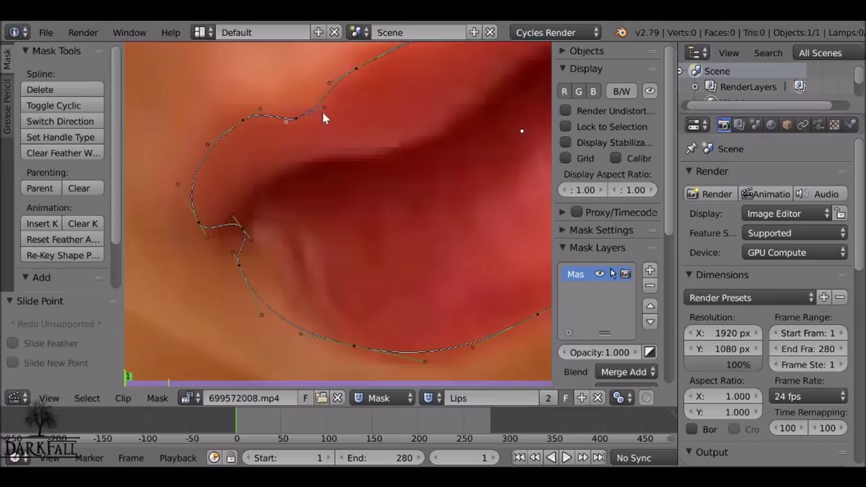
Pull the notch point at the far mouth corner inward, shorten its handles, and shift the neighbouring upper-lip point
scroll(309, 116, "up", 4)
middle_click_drag(304, 139, 312, 223)
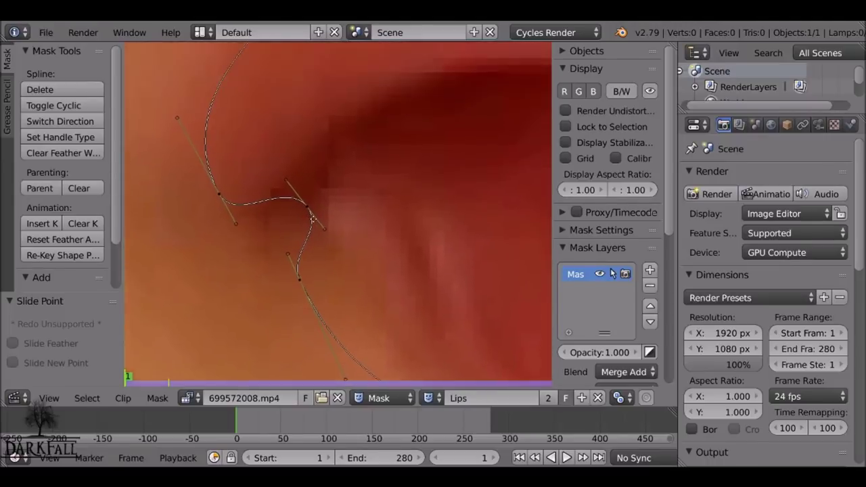
left_click_drag(286, 177, 307, 200)
left_click_drag(330, 228, 299, 196)
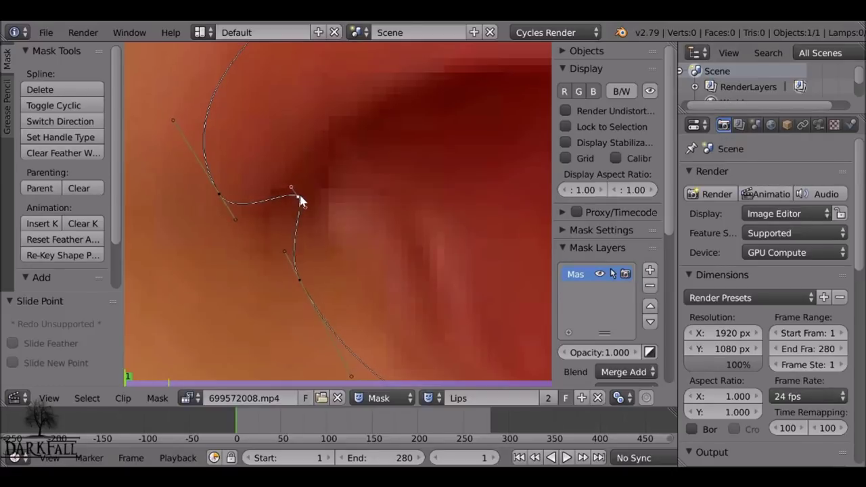
left_click_drag(229, 191, 251, 196)
Reposition the mask points just below the far corner's notch to follow the edge of the lower lip
scroll(251, 195, "down", 2)
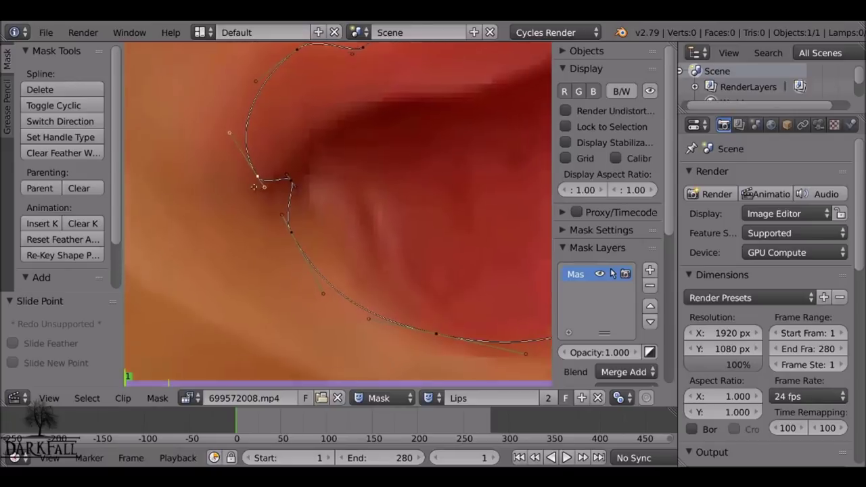
middle_click_drag(254, 187, 209, 159)
left_click_drag(242, 200, 254, 154)
Rotate the notch point's handles by -66.6° and reposition it and the adjacent lower-lip point for a smooth curve
scroll(271, 154, "up", 1)
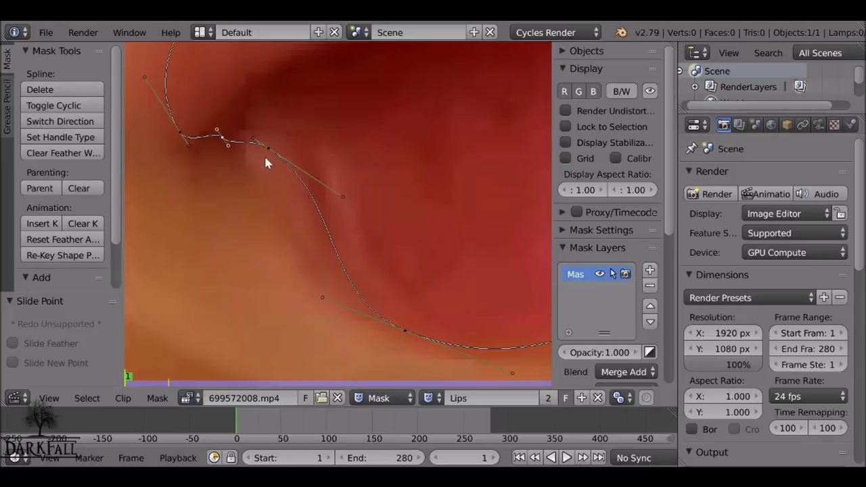
key("r")
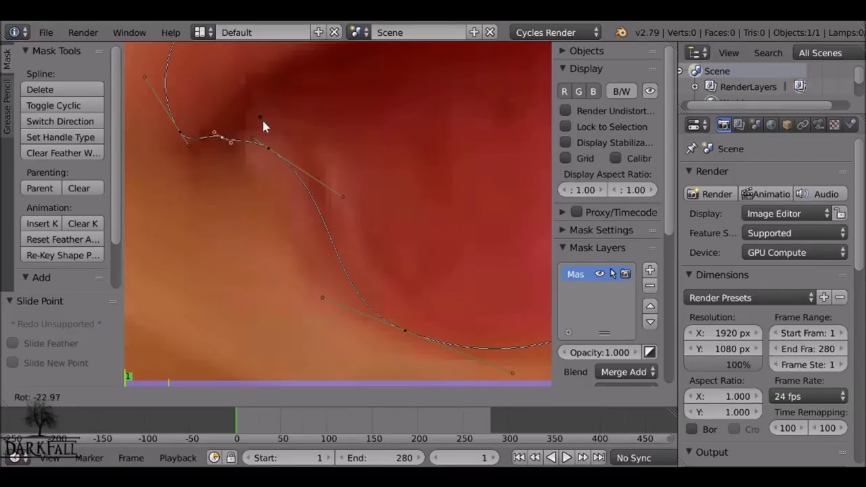
left_click(238, 98)
scroll(228, 131, "up", 2)
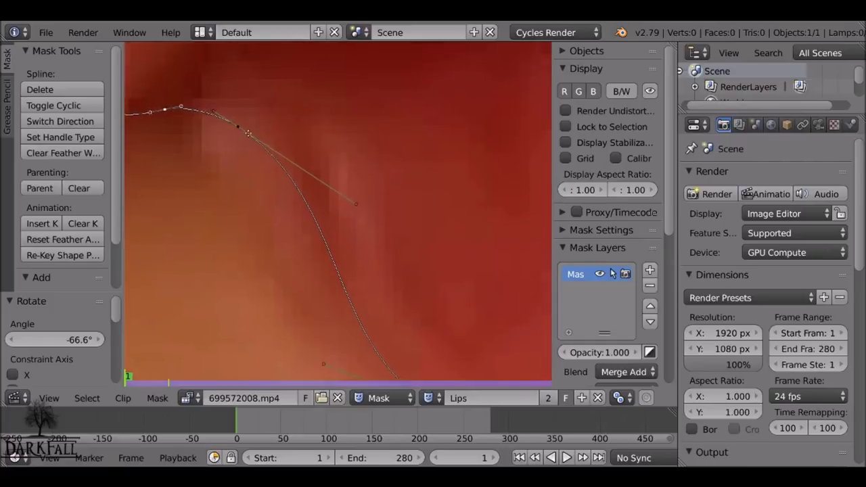
middle_click_drag(170, 99, 225, 161)
left_click_drag(213, 162, 222, 149)
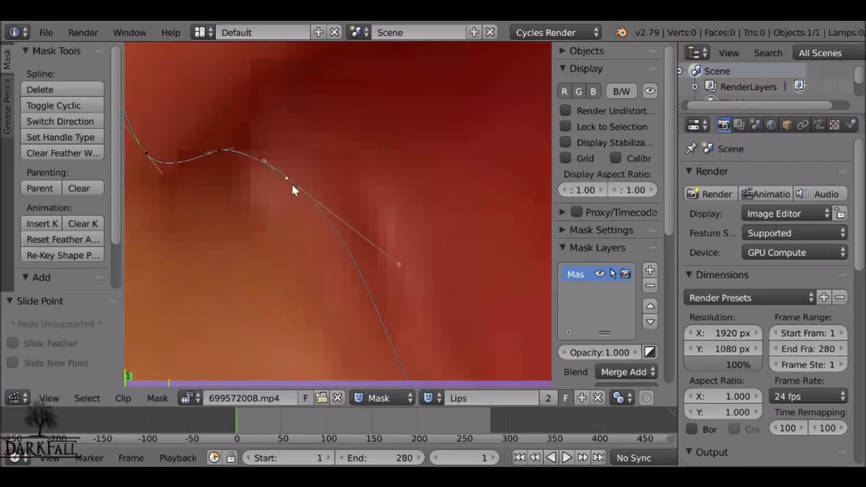
Touch up the mask point at the dip of the upper lip and check the outline around the whole mouth
scroll(291, 184, "down", 3)
middle_click_drag(414, 343, 280, 265)
middle_click_drag(512, 232, 359, 236)
left_click(359, 236)
scroll(358, 239, "down", 4)
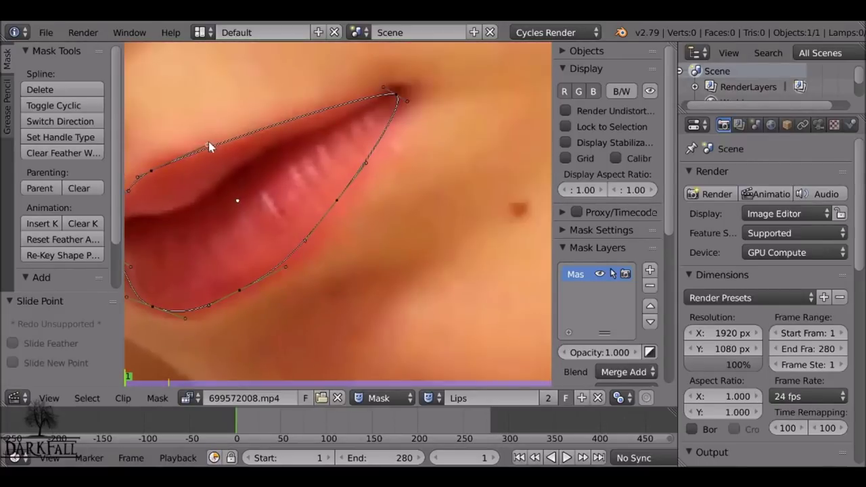
scroll(284, 143, "up", 2)
scroll(257, 166, "down", 2)
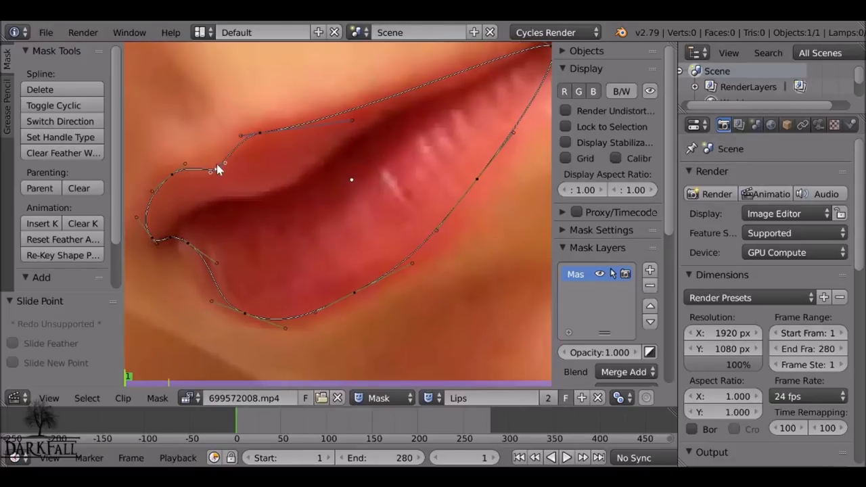
scroll(334, 170, "down", 3)
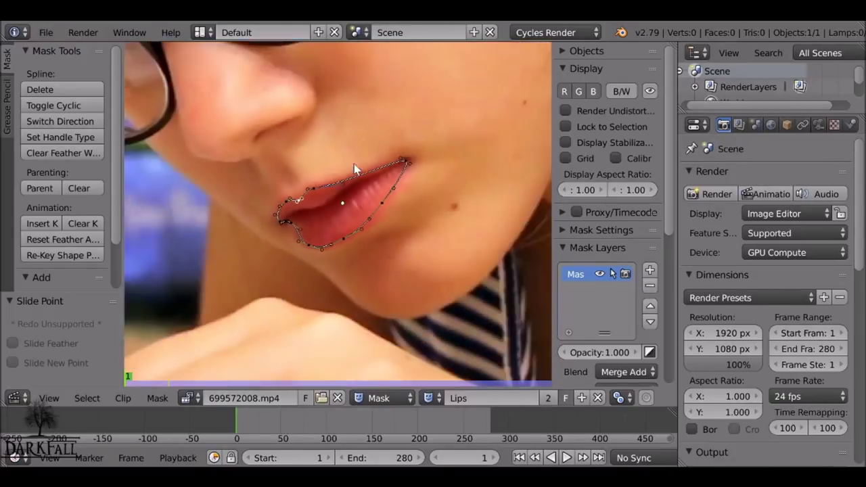
scroll(320, 192, "down", 2)
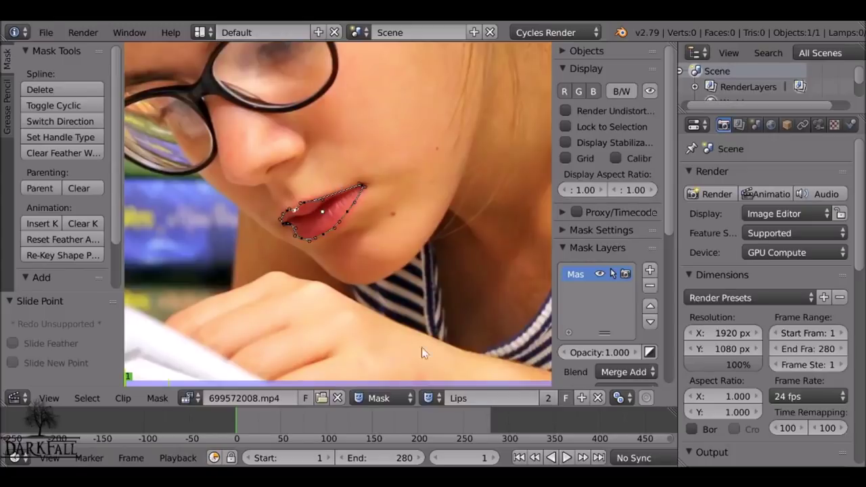
Switch the clip editor from Mask mode to Tracking mode
left_click(368, 398)
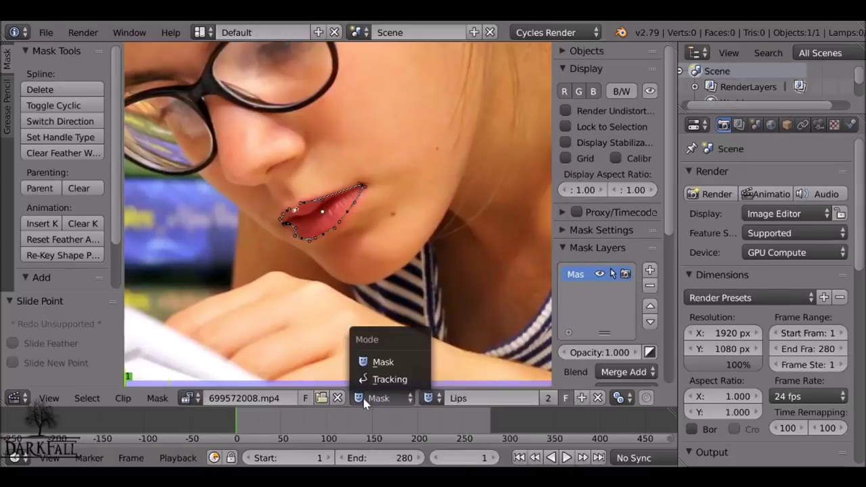
left_click(384, 363)
key("Tab")
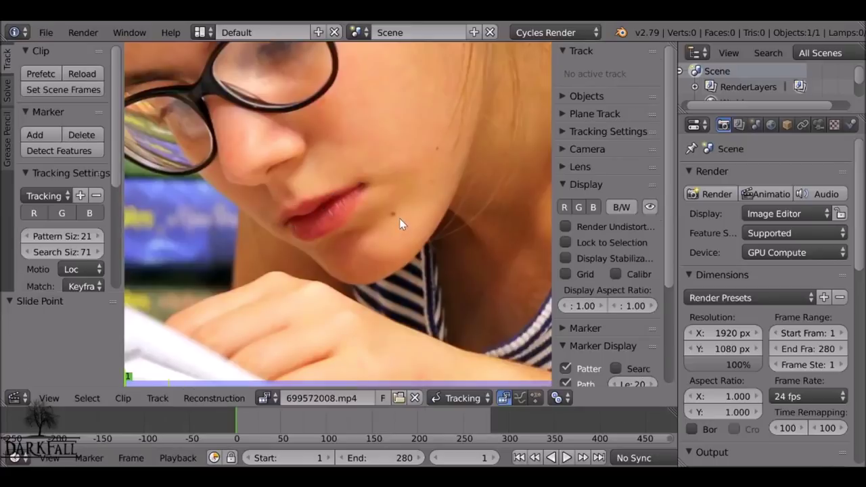
Examine the face for trackable features and play part of the clip to judge its motion, returning to frame 1
middle_click_drag(399, 218, 397, 254)
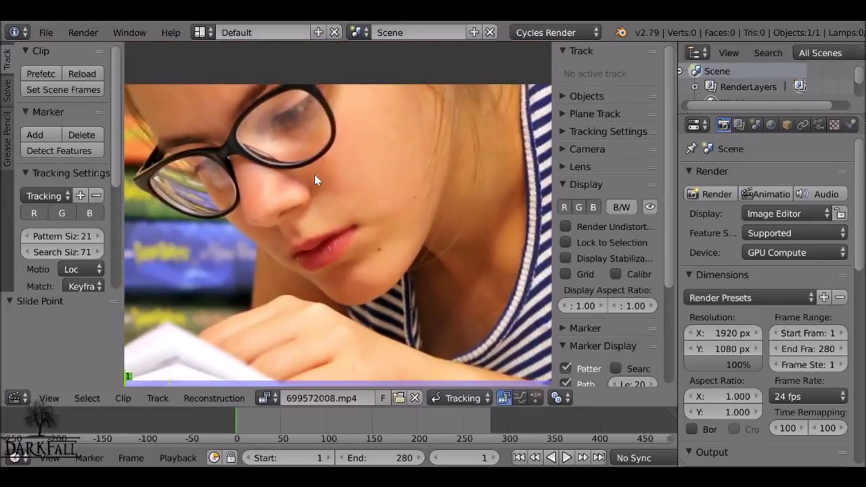
scroll(357, 184, "up", 1)
scroll(377, 220, "up", 1)
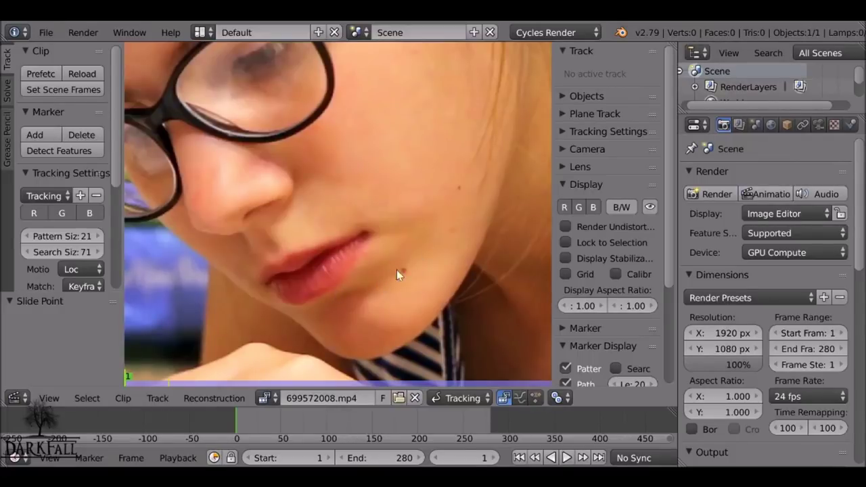
scroll(385, 270, "up", 1)
scroll(317, 267, "up", 1)
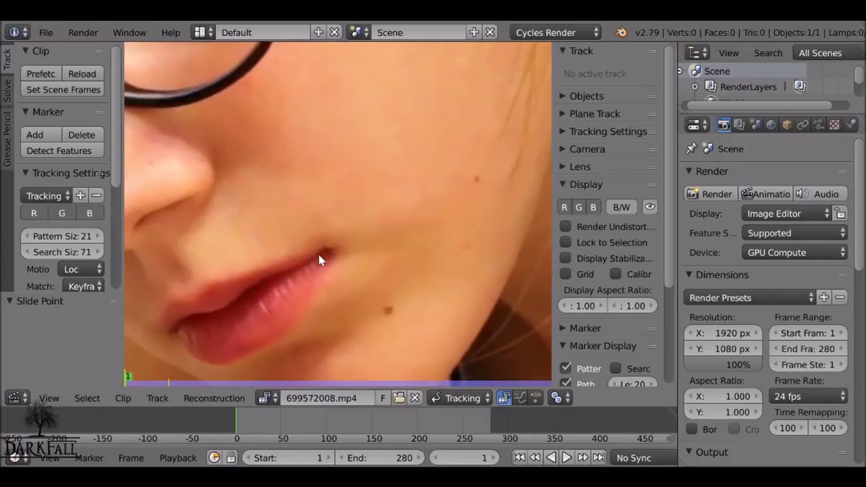
scroll(332, 254, "down", 2)
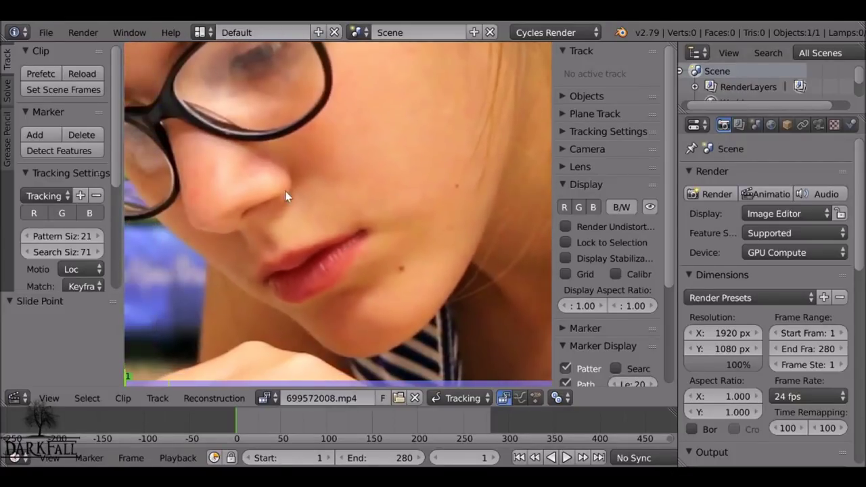
left_click_drag(237, 426, 258, 425)
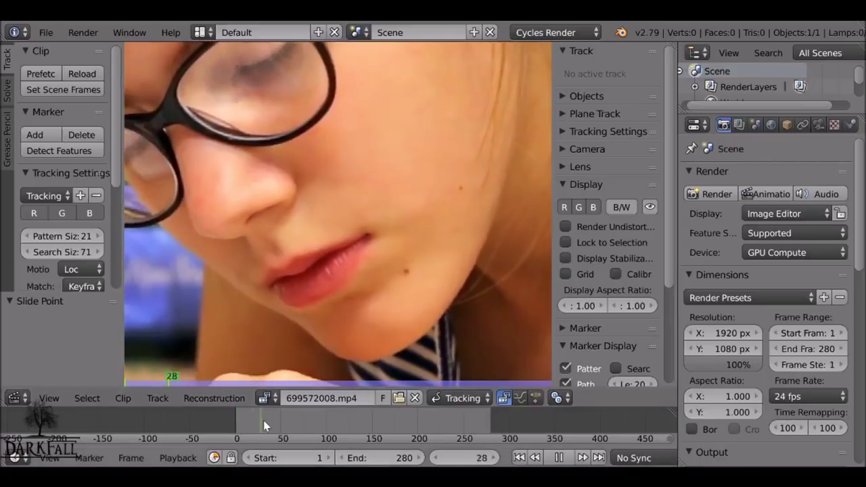
key("alt+a")
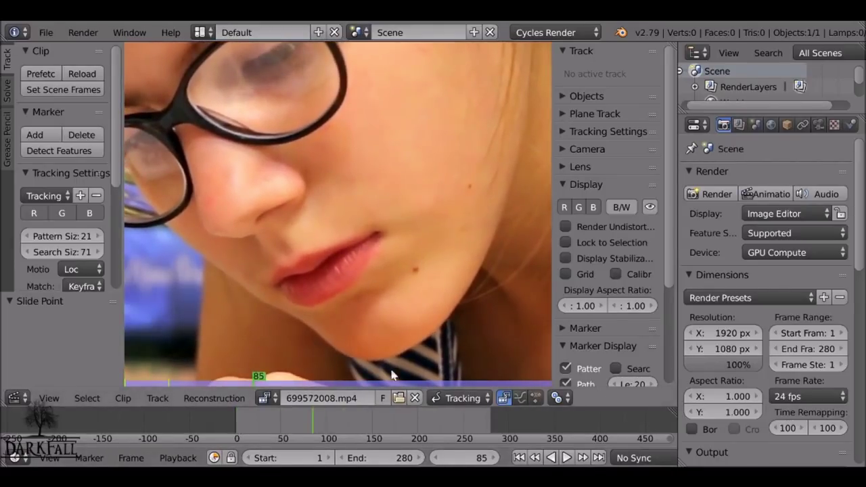
key("shift+Left")
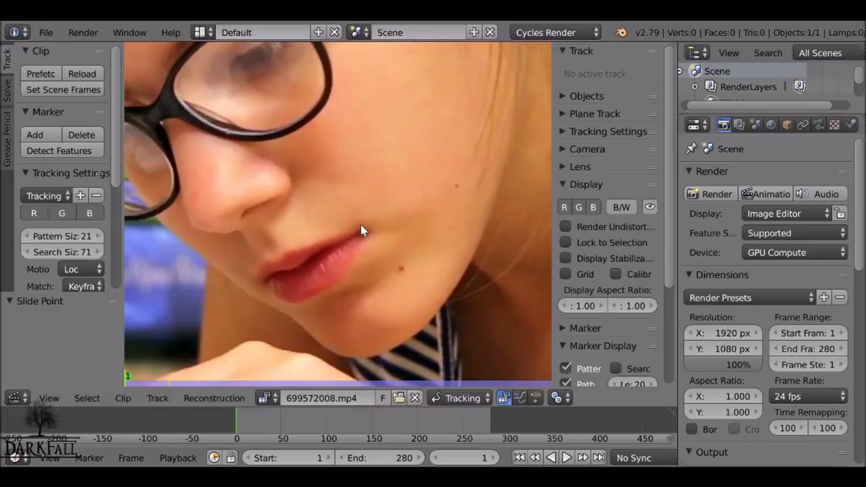
Set the tracking match to the previous frame and enable Normalize in the tracking settings
scroll(95, 260, "down", 2)
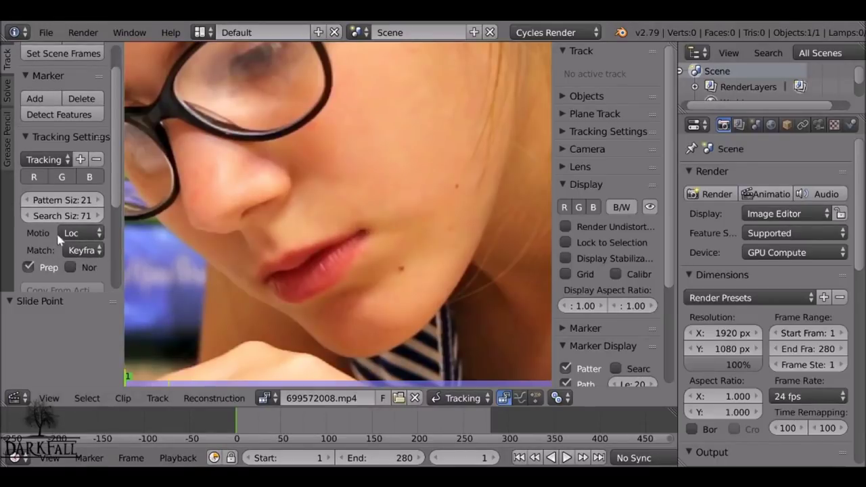
scroll(84, 247, "down", 1)
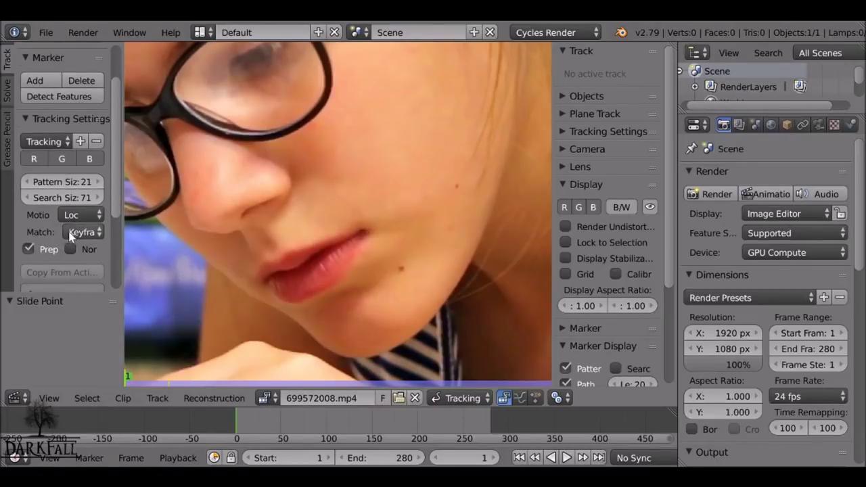
left_click(79, 232)
left_click(114, 197)
scroll(67, 249, "down", 1)
left_click(71, 232)
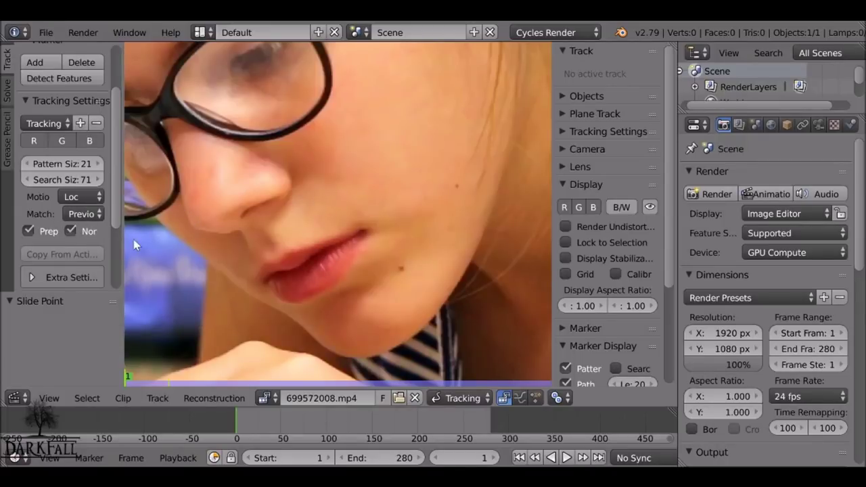
Turn on the display of marker search areas and add a tracking marker at the near mouth corner
middle_click_drag(265, 208, 224, 228)
middle_click_drag(292, 213, 312, 214)
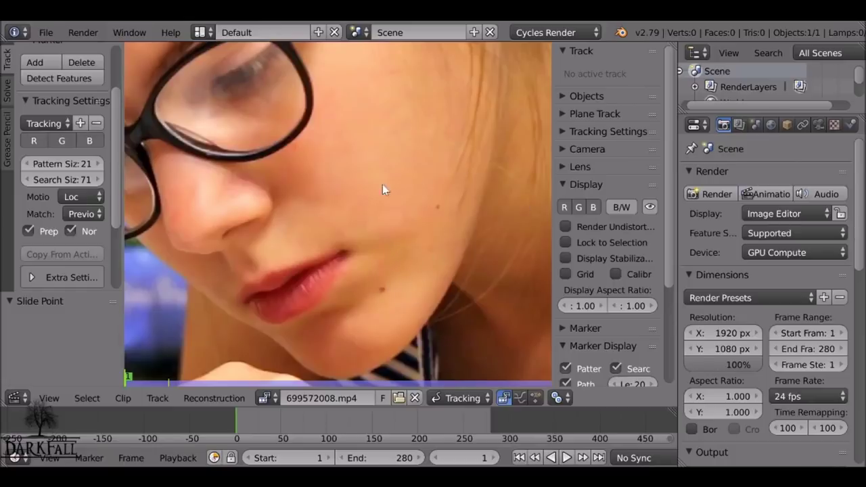
scroll(399, 173, "up", 5)
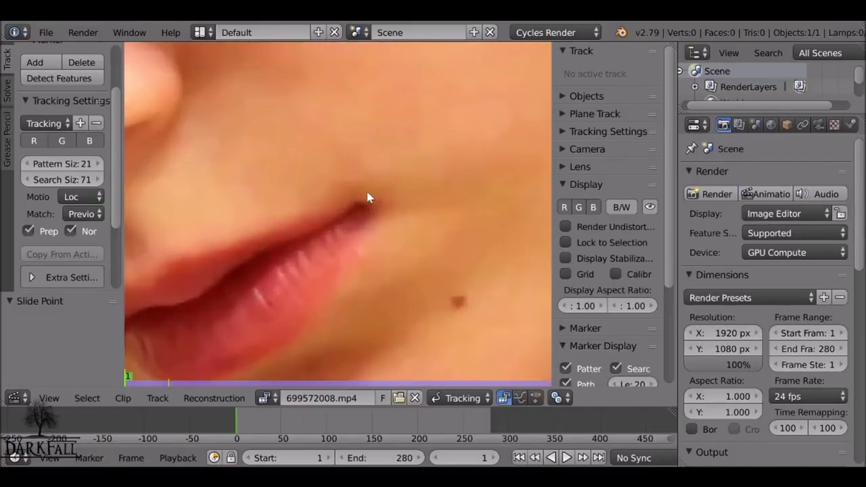
left_click(364, 206, "ctrl")
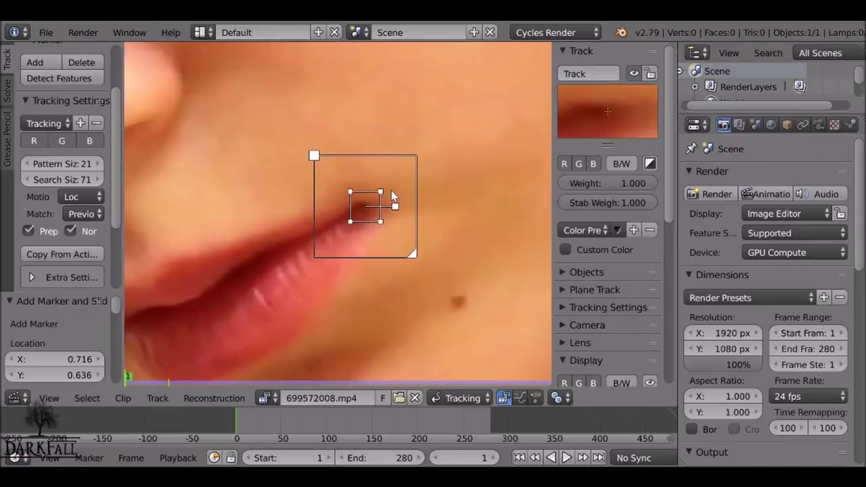
Scale the marker up about 2.4 times and shrink its search area to fit more closely around the pattern
key("s")
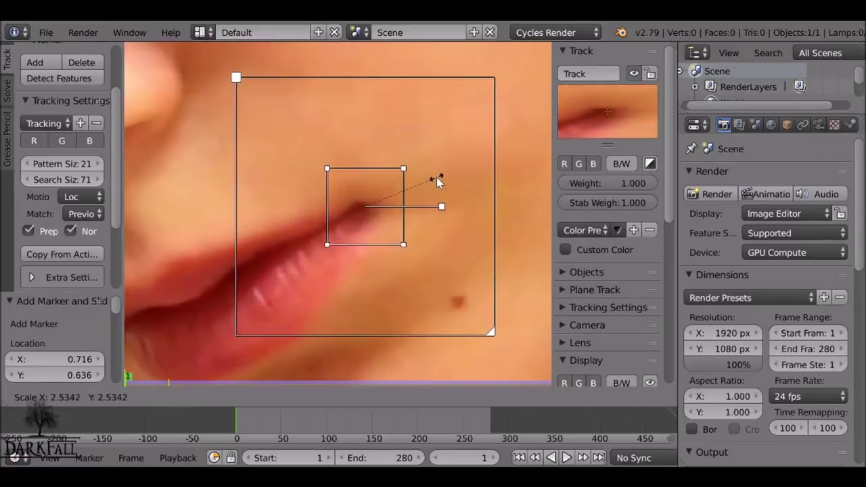
left_click(433, 179)
left_click_drag(486, 330, 433, 276)
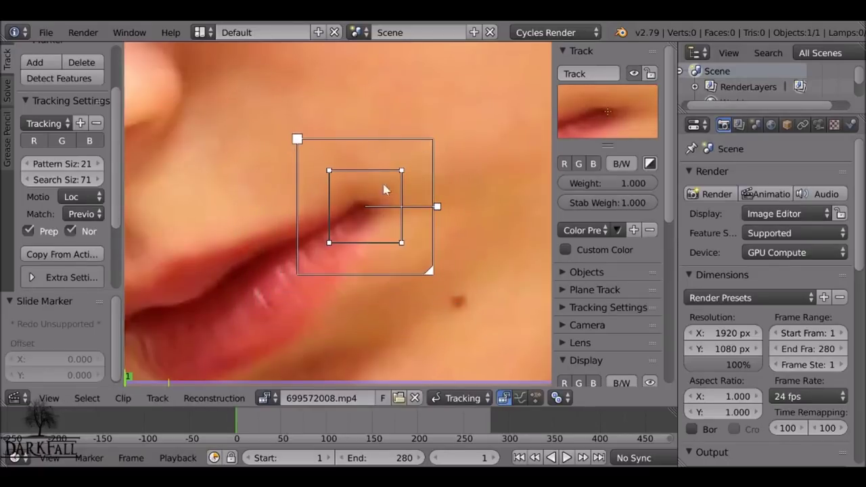
scroll(366, 193, "down", 5)
middle_click_drag(351, 197, 349, 200)
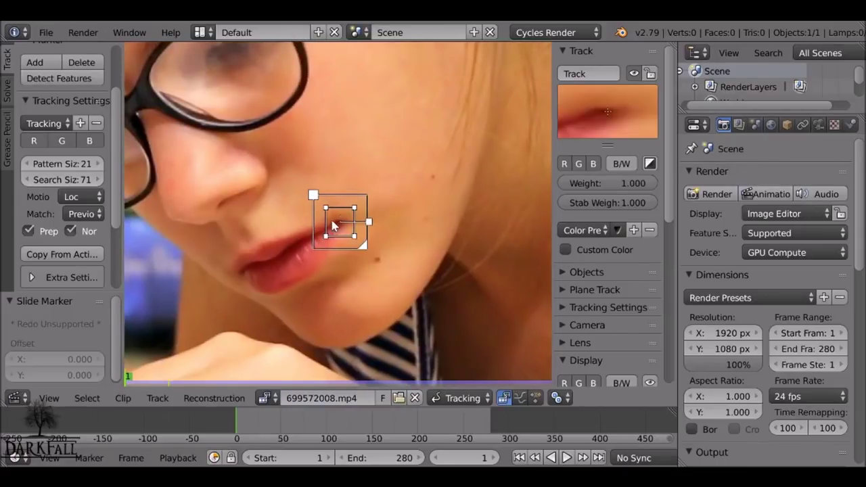
Track the mouth-corner marker forward from frame 1 through the whole clip
scroll(336, 232, "down", 3)
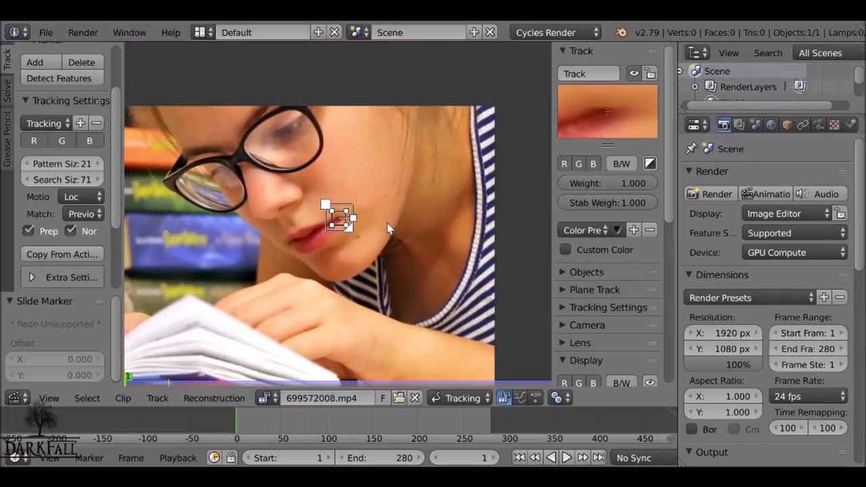
left_click_drag(115, 179, 110, 234)
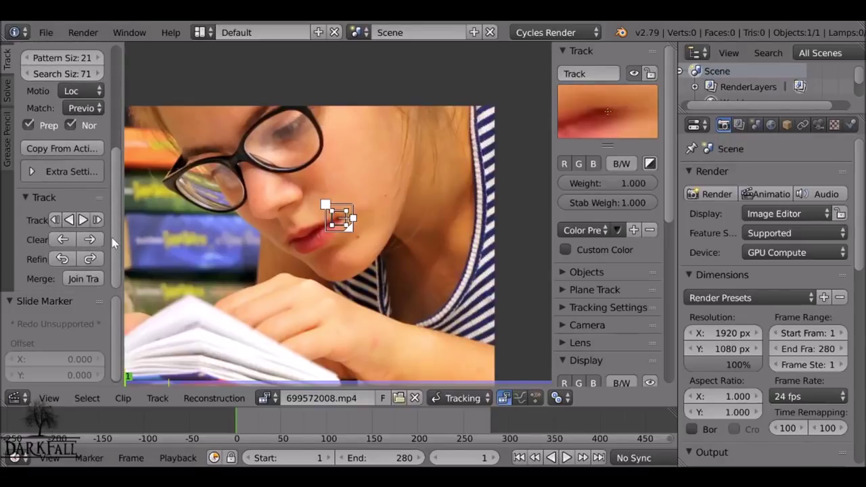
left_click(83, 220)
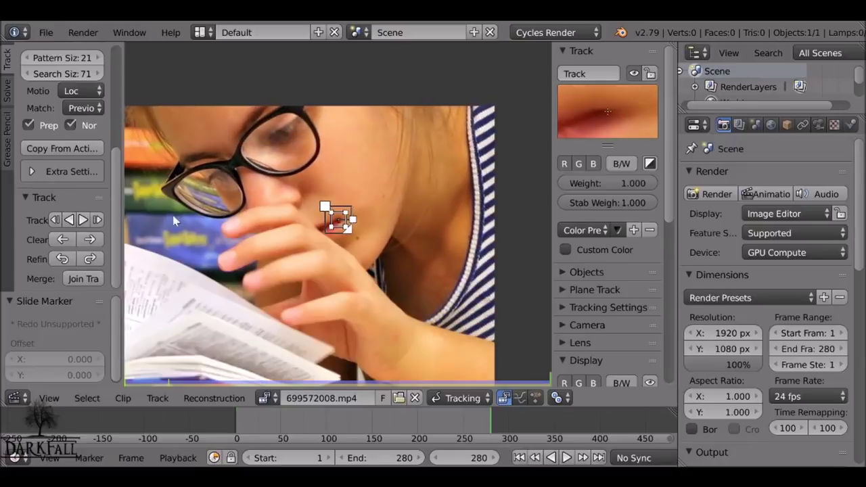
Check the marker's position at frames 221 and 148, then return to the first frame
left_click_drag(489, 418, 437, 421)
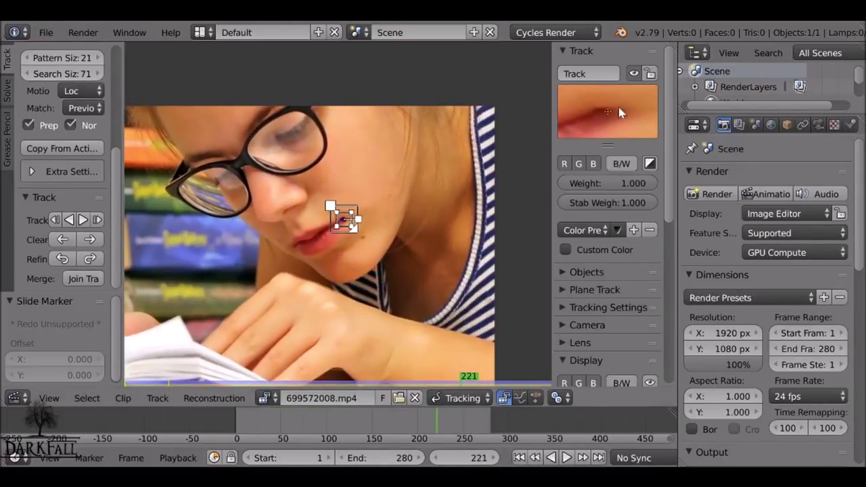
mouse_move(439, 428)
left_mouse_down()
mouse_move(271, 430)
mouse_move(427, 424)
mouse_move(331, 429)
mouse_move(372, 430)
left_mouse_up()
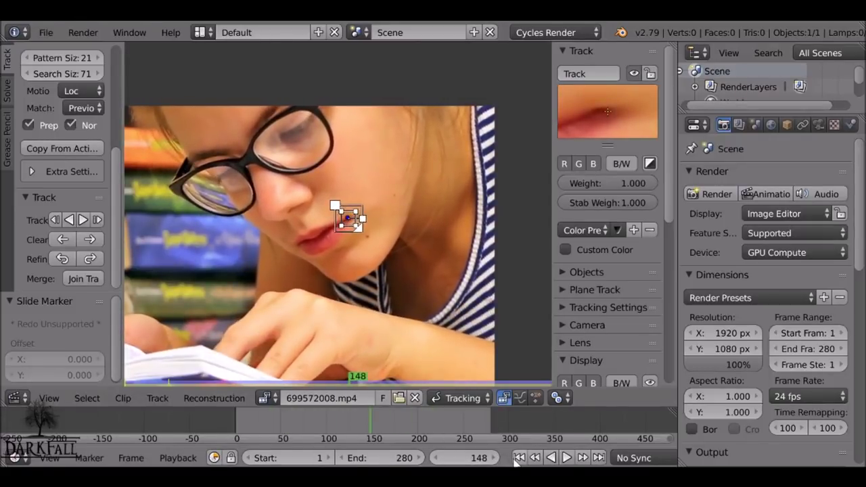
left_click(518, 458)
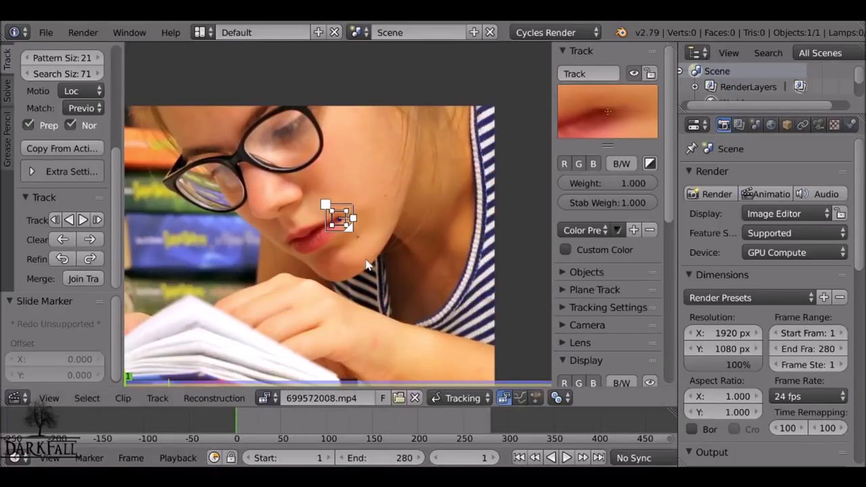
Switch the clip editor to mask editing, select all points of the Lips mask, and parent them to the mouth-corner marker
key("Tab")
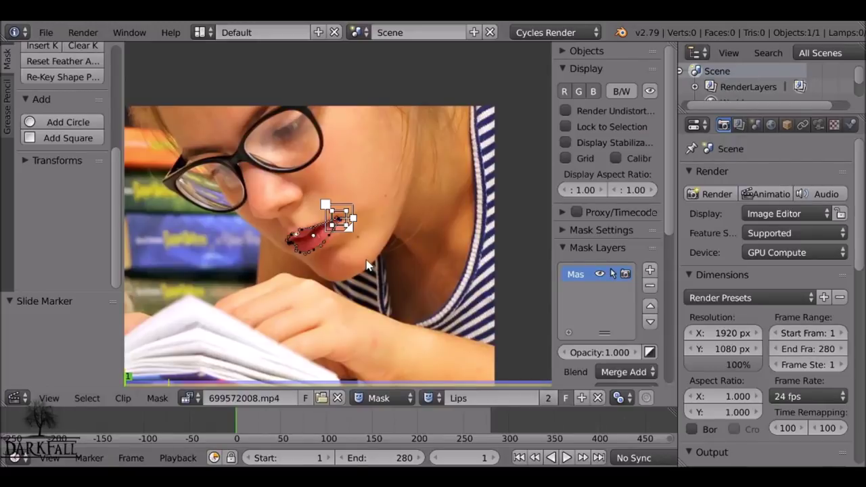
scroll(345, 255, "up", 2)
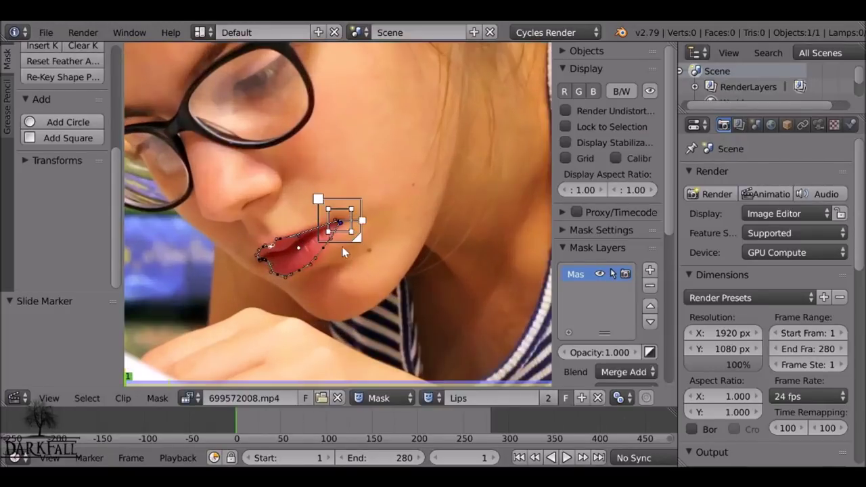
key("b")
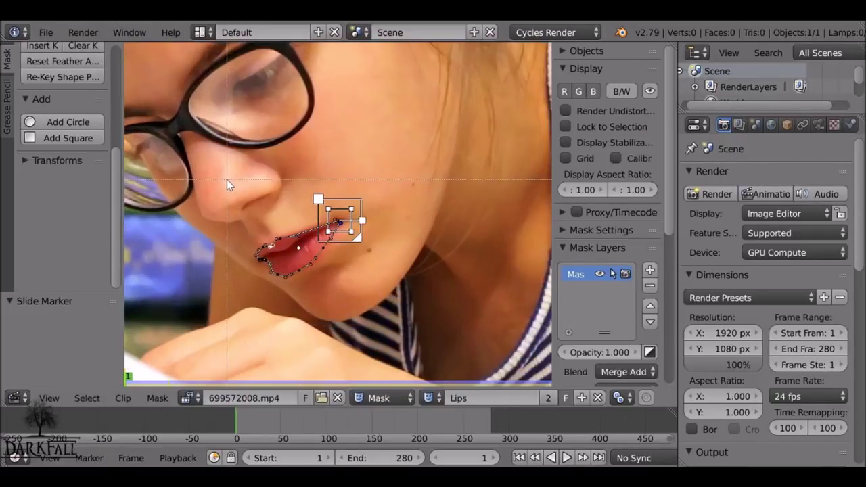
left_click_drag(227, 179, 355, 298)
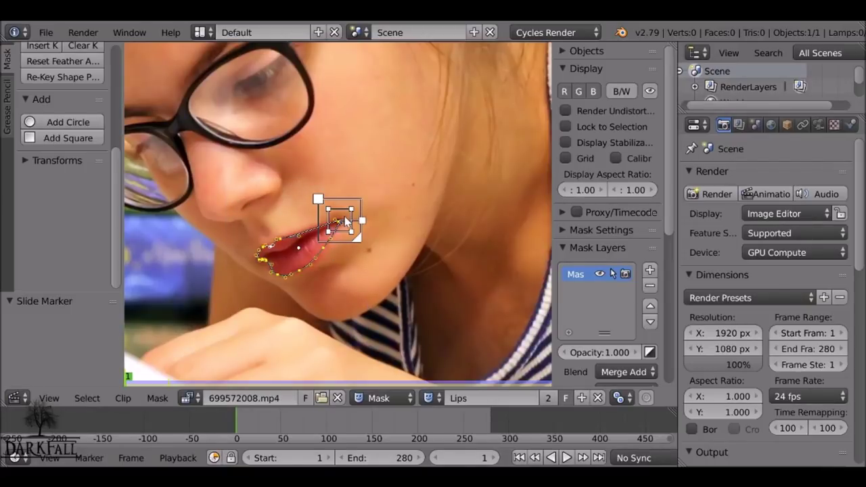
key("ctrl+p")
Play and scrub through the clip to check how the lip mask follows the marker, and return to the first frame
key("alt+a")
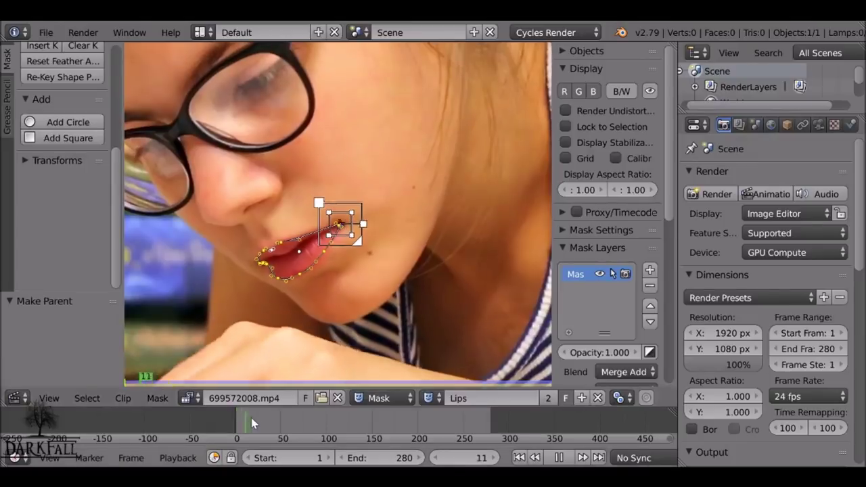
left_click(420, 420)
left_click_drag(420, 413, 301, 434)
left_click(558, 458)
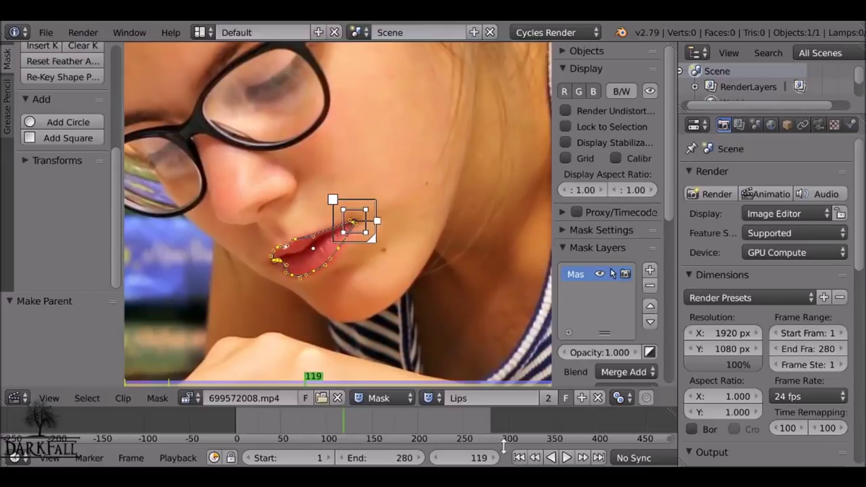
left_click(518, 457)
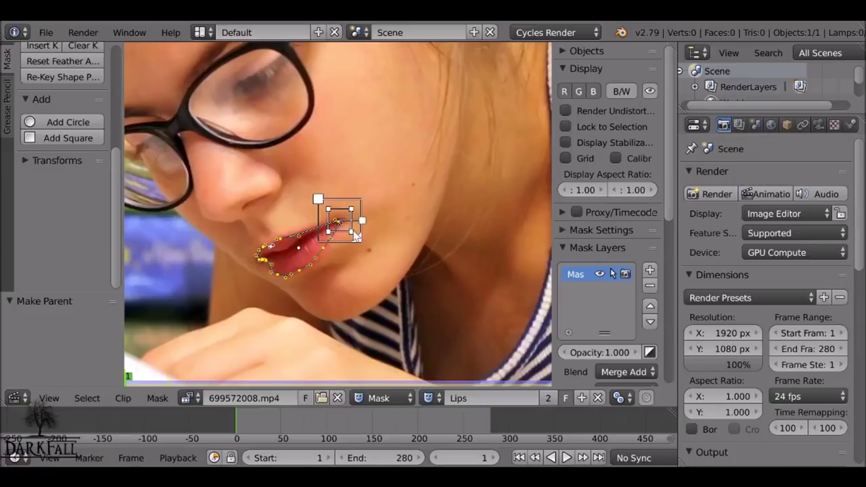
Examine the lip mask's fit up close at frames 264 and 258, the last frame, and frame 260
middle_click_drag(351, 239, 351, 207)
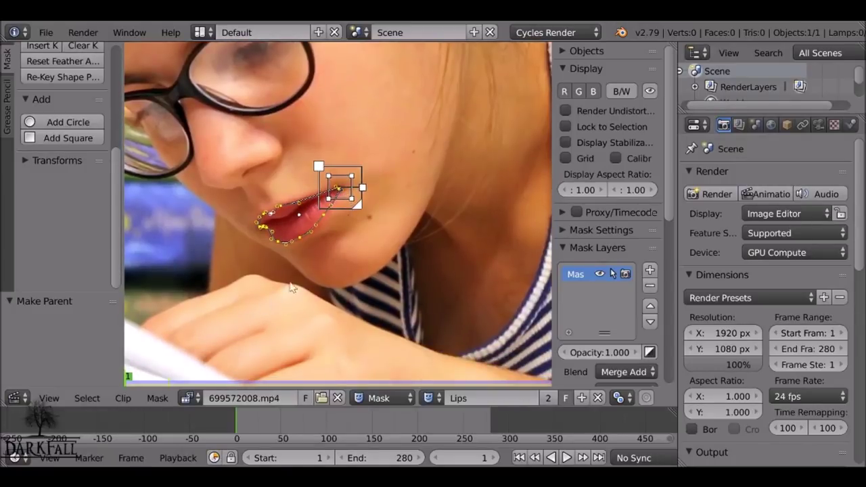
left_click_drag(244, 428, 477, 437)
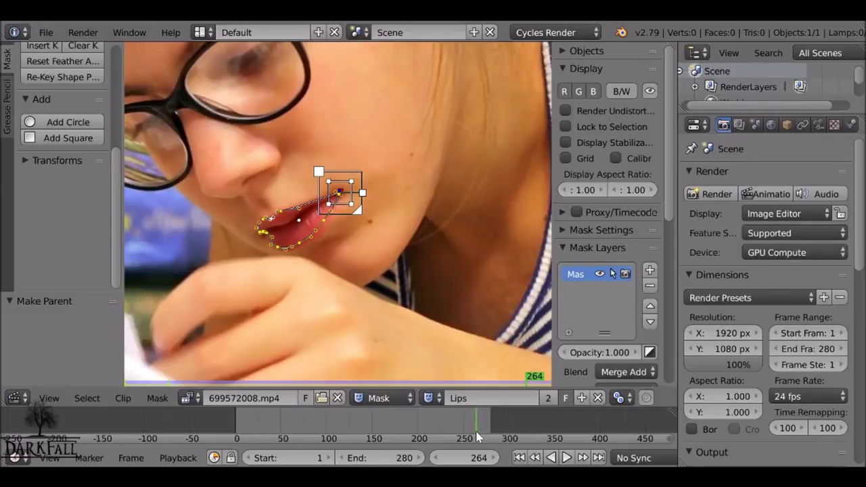
mouse_move(477, 436)
left_mouse_down()
mouse_move(460, 422)
mouse_move(472, 420)
left_mouse_up()
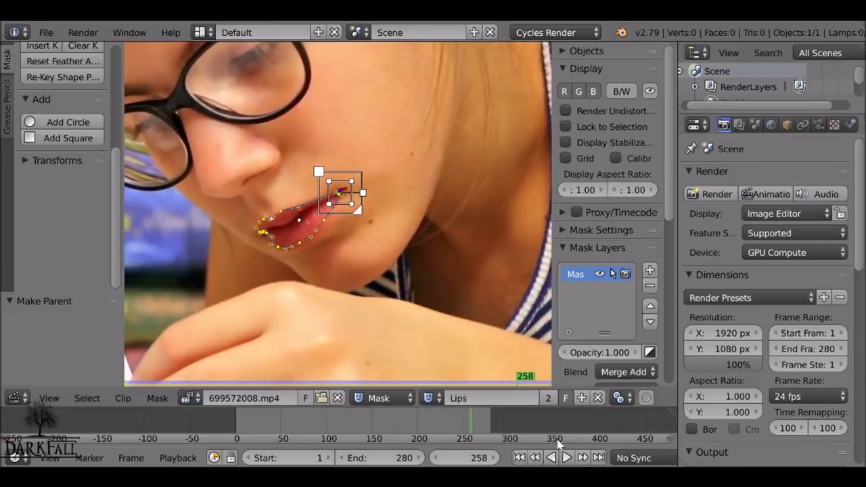
left_click(599, 457)
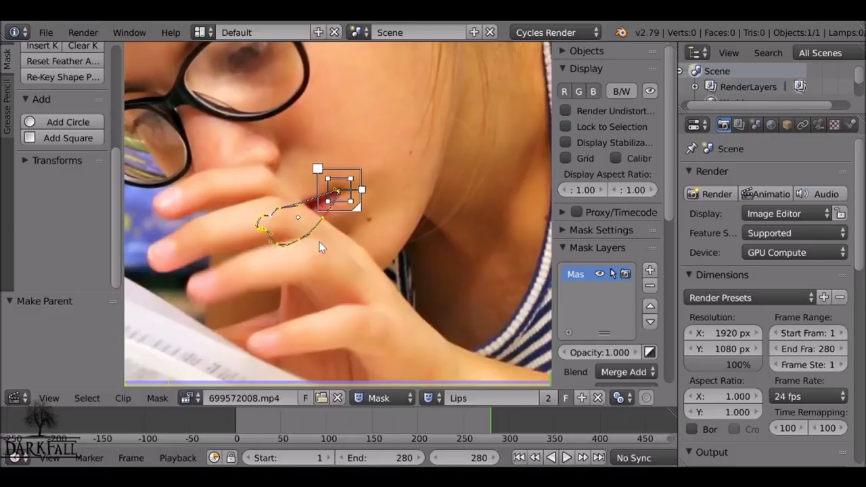
scroll(321, 247, "up", 3)
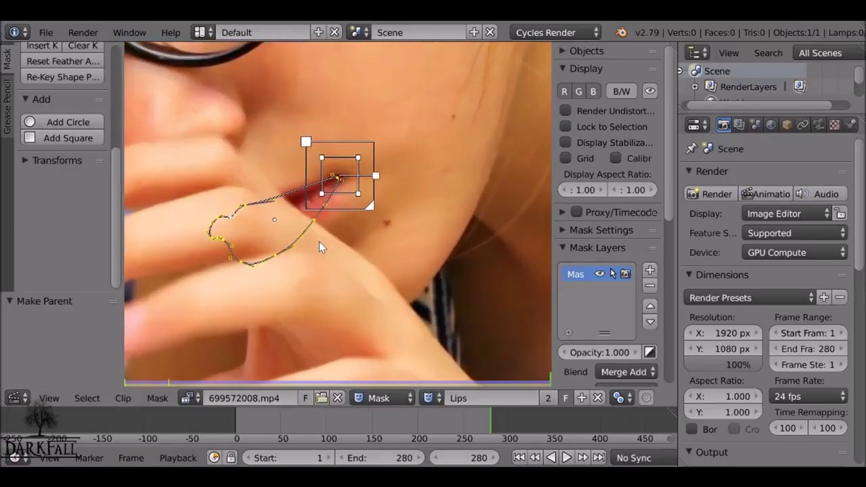
scroll(322, 247, "up", 2)
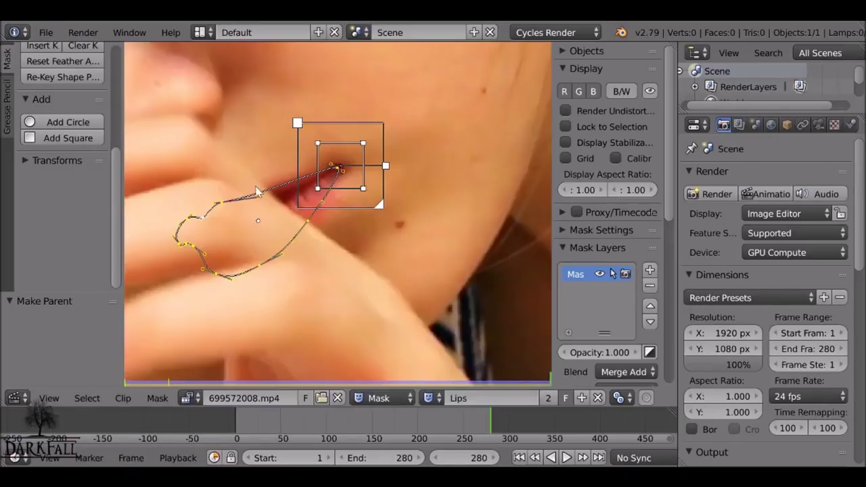
left_click_drag(483, 426, 472, 421)
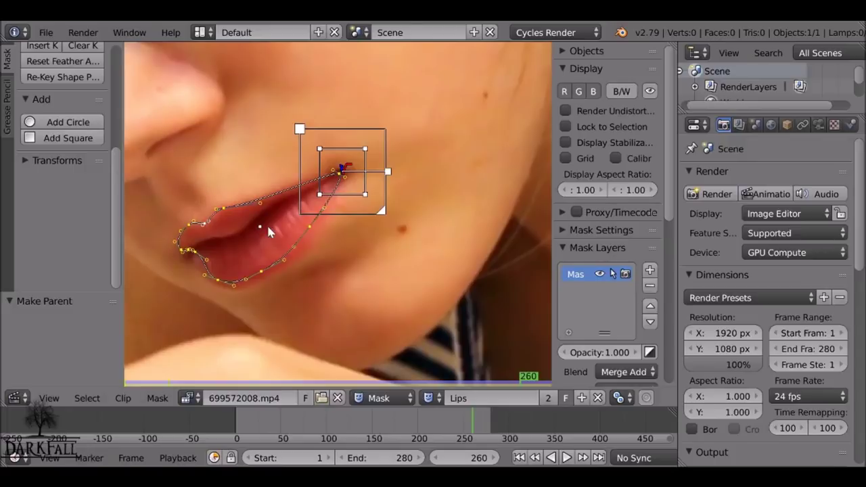
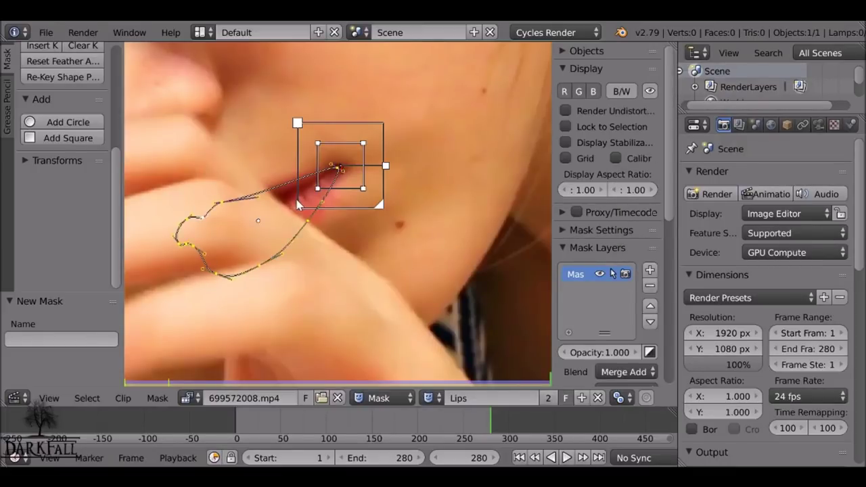
Switch to the mask named Mask, rename it Hands, and paste the copied lip spline into it
left_click(428, 398)
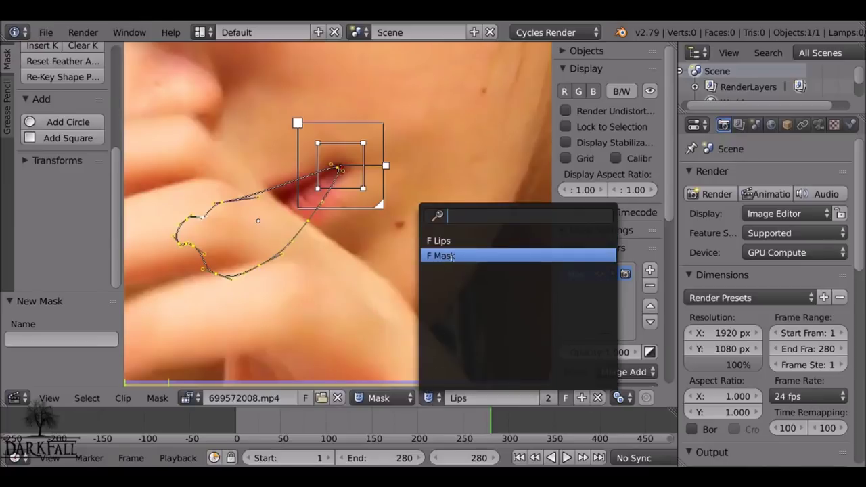
left_click(452, 256)
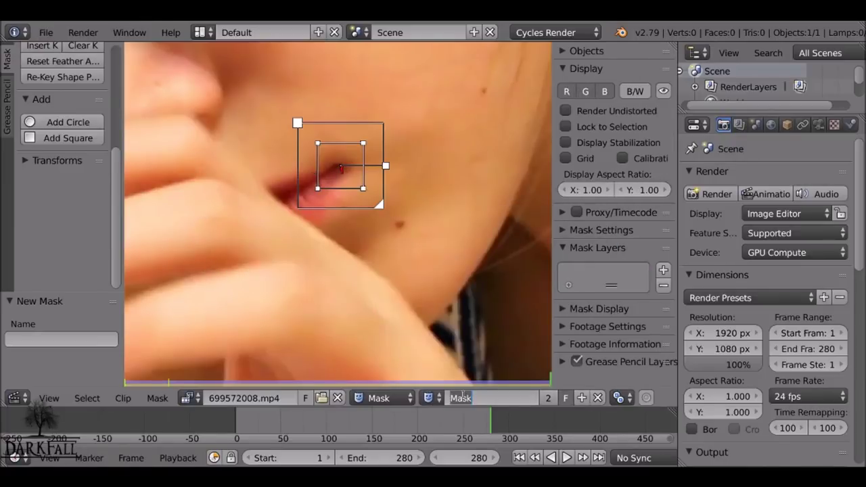
type("Hands")
key("Return")
key("ctrl+v")
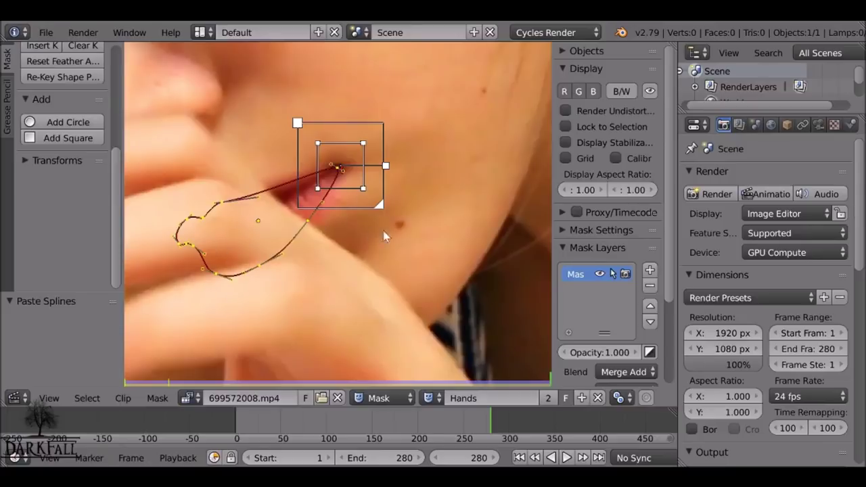
Rename the Hands mask's layer to Reference/delete and make the layer unselectable
left_click_drag(549, 257, 493, 258)
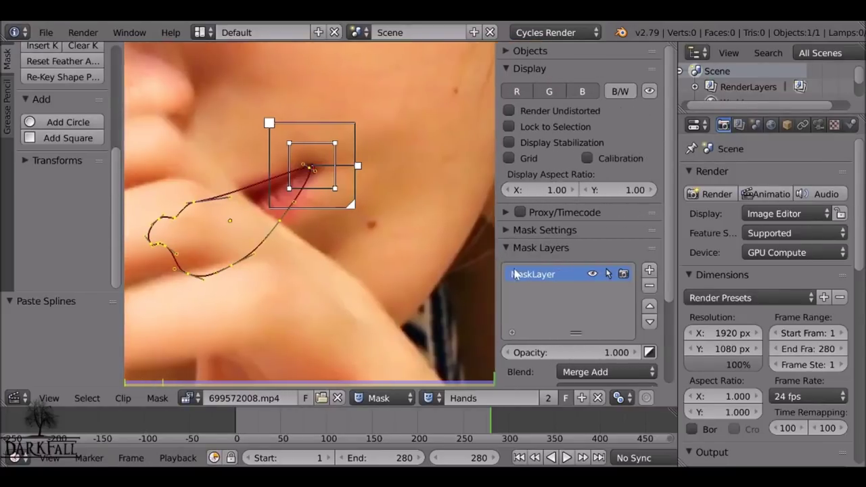
double_click(518, 274)
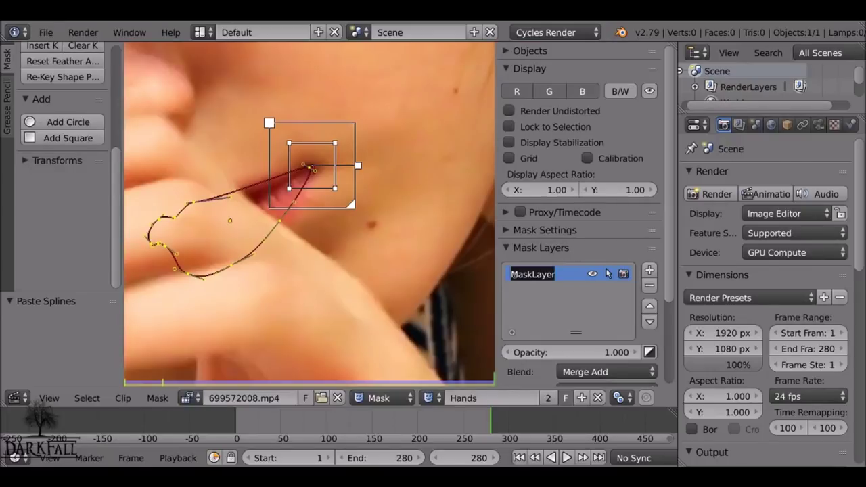
type("Reference")
key("Return")
double_click(559, 274)
key("Return")
type("/delete")
key("Return")
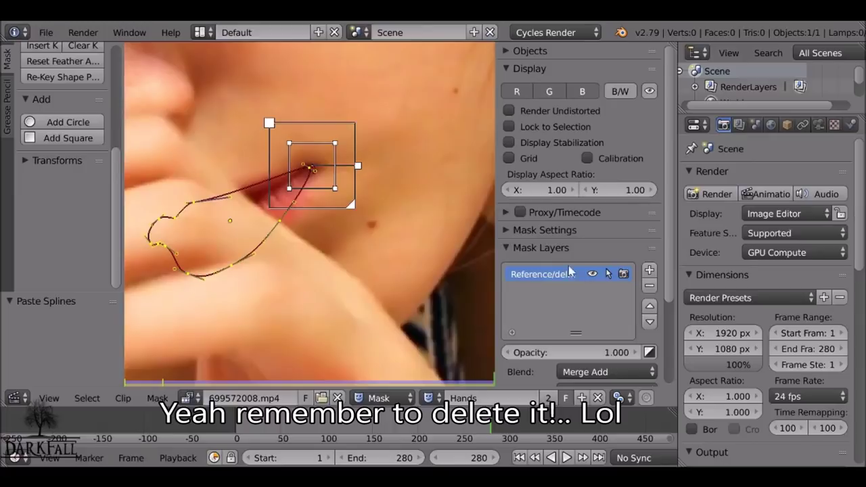
left_click(608, 274)
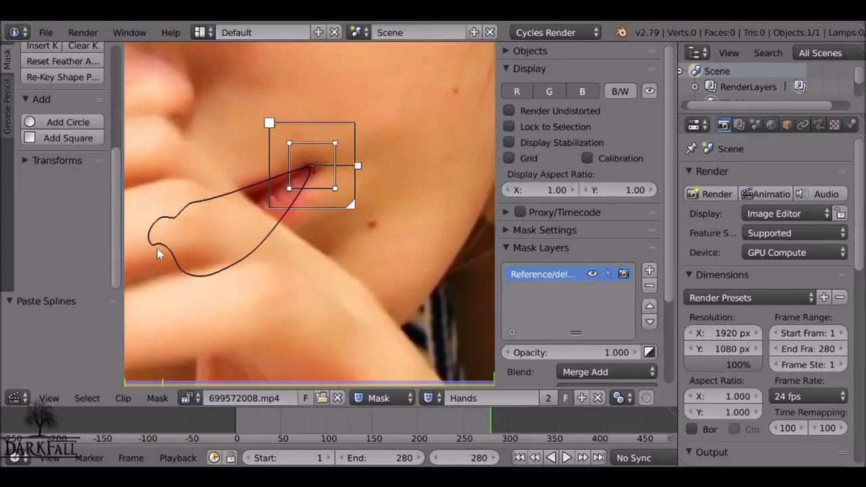
On the last frame, start a new spline on a separate mask layer with points tracing the hand's edge beside the lips
middle_click_drag(250, 233, 321, 225)
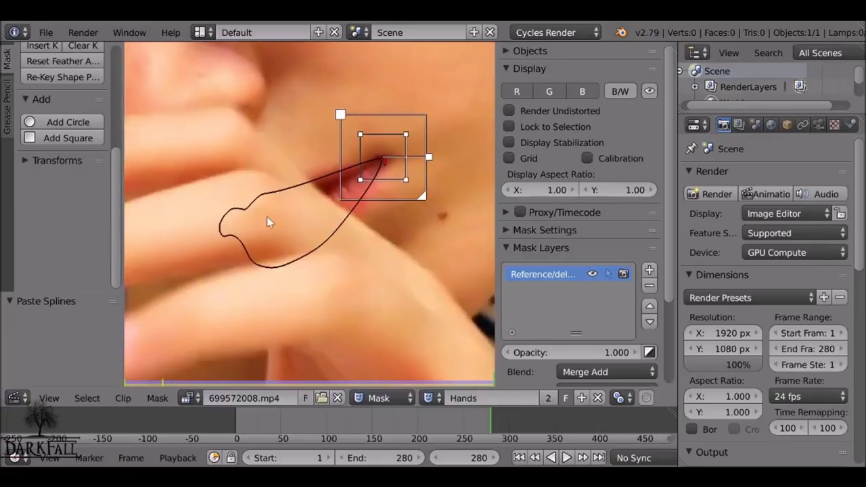
left_click_drag(473, 429, 490, 443)
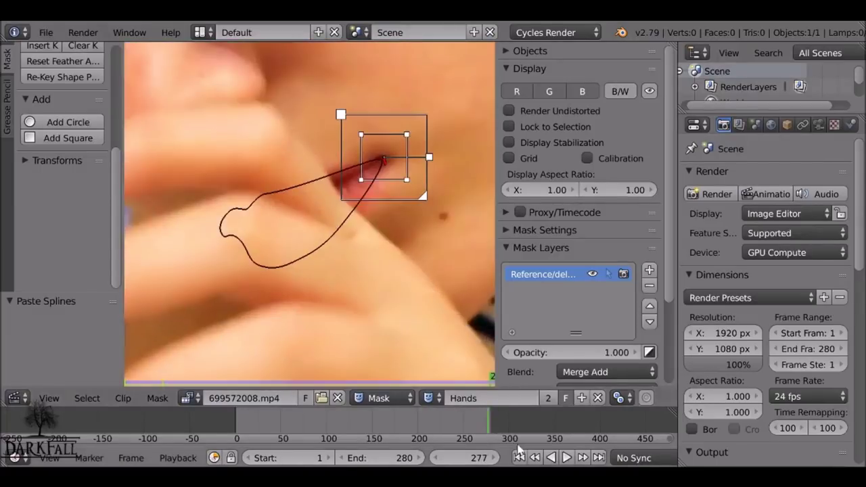
left_click(599, 457)
scroll(460, 255, "up", 2)
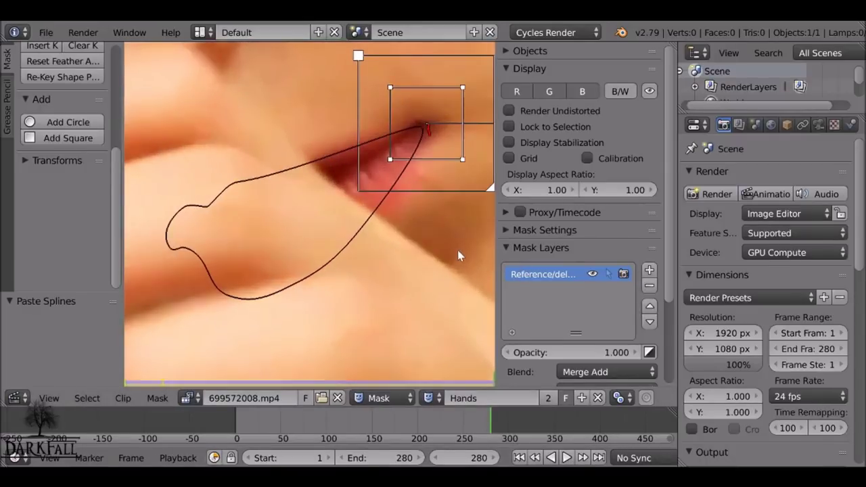
left_click(253, 119, "ctrl")
left_click(389, 233, "ctrl")
left_click_drag(387, 233, 420, 273)
left_click(420, 268, "ctrl")
Continue the spline with four points around the fingers covering the lip outline, and close it into a loop
scroll(426, 282, "down", 2)
left_click(349, 311, "ctrl")
left_click(203, 310, "ctrl")
left_click(164, 231, "ctrl")
left_click(210, 176, "ctrl")
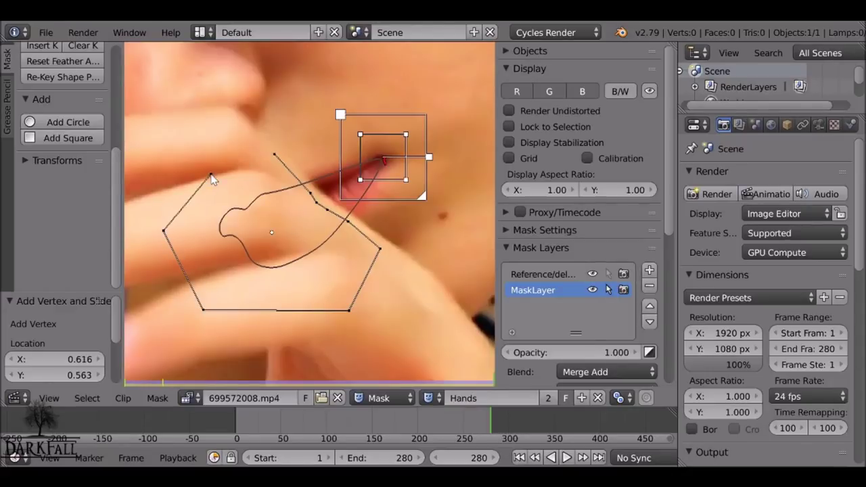
key("alt+c")
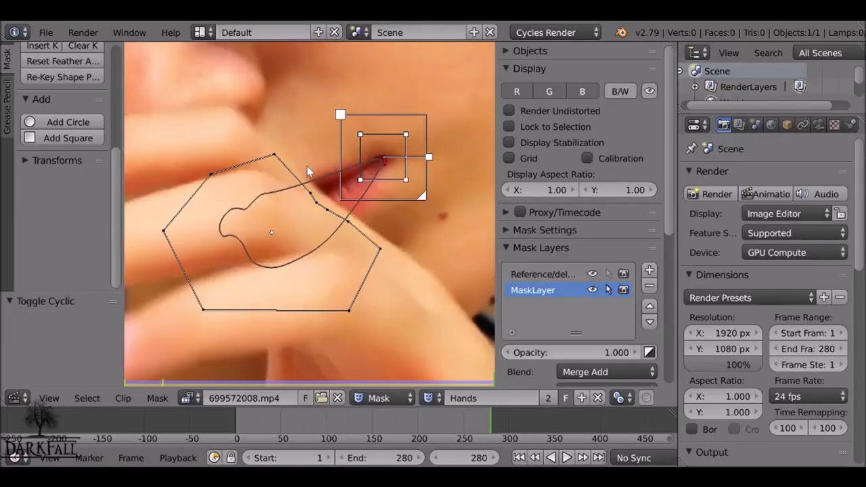
Hide the tool shelf for more viewing room and enable automatic keyframe insertion for the timeline
key("t")
scroll(200, 166, "down", 1)
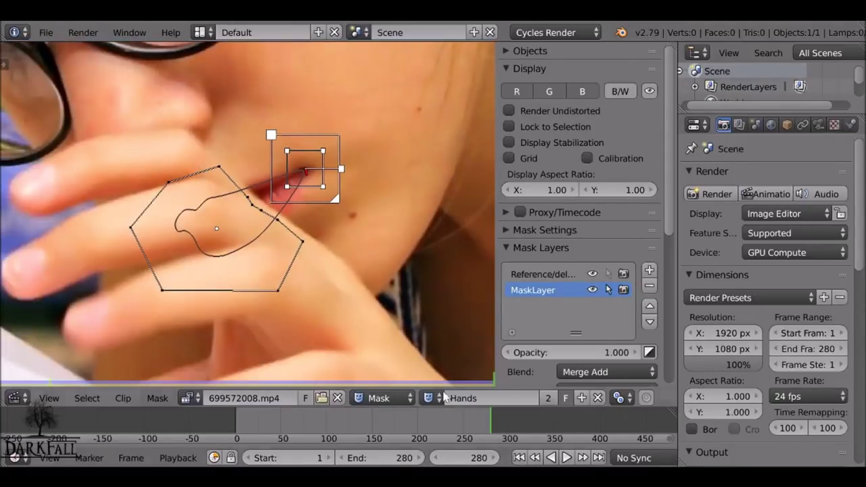
scroll(558, 459, "down", 1)
scroll(559, 461, "down", 6)
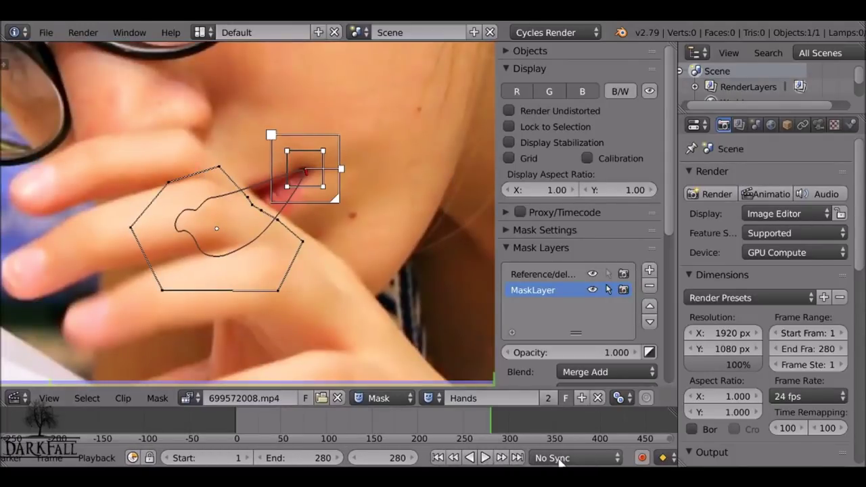
scroll(492, 440, "down", 3)
scroll(509, 463, "down", 5)
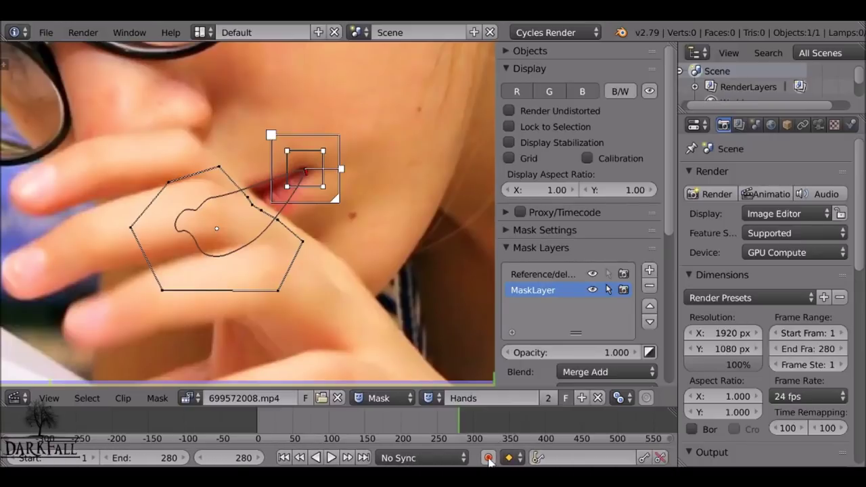
left_click(489, 459)
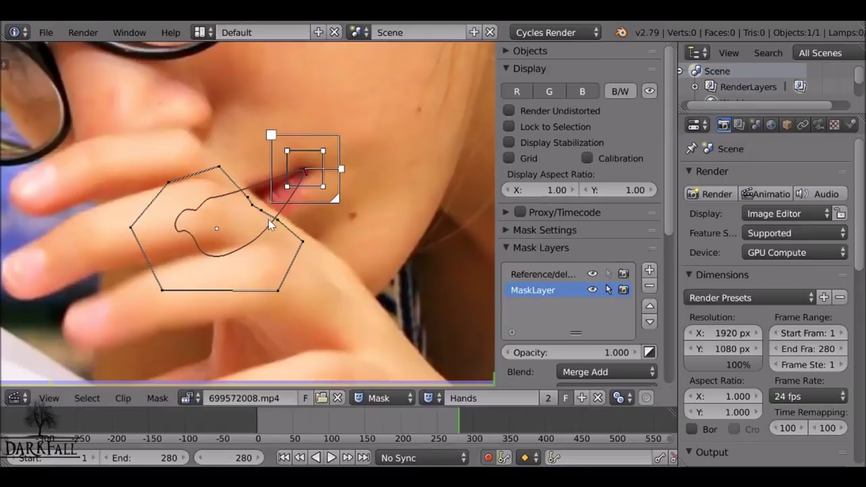
Select all points of the hand mask and move them up slightly at frame 280 to key its position
scroll(269, 225, "up", 2)
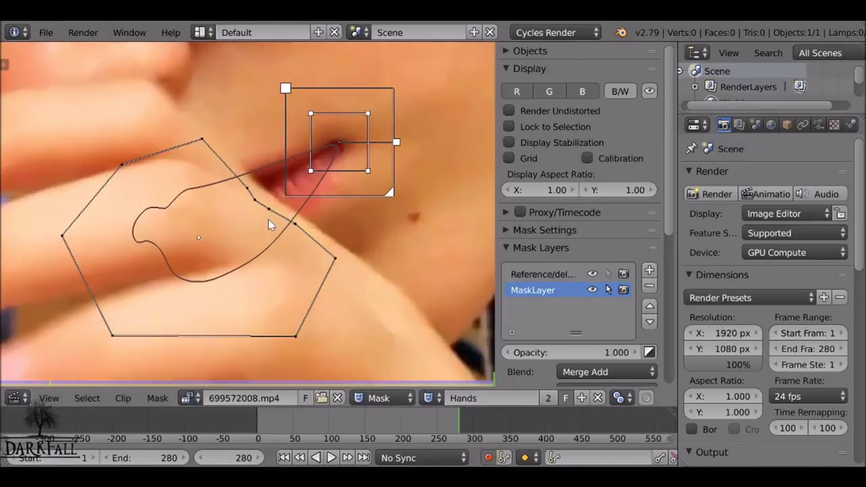
left_click_drag(39, 106, 387, 364)
scroll(304, 251, "up", 1)
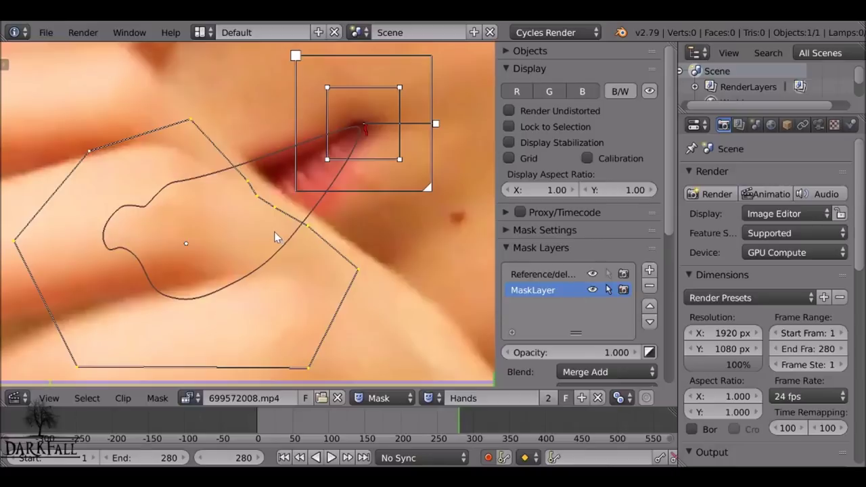
key("g")
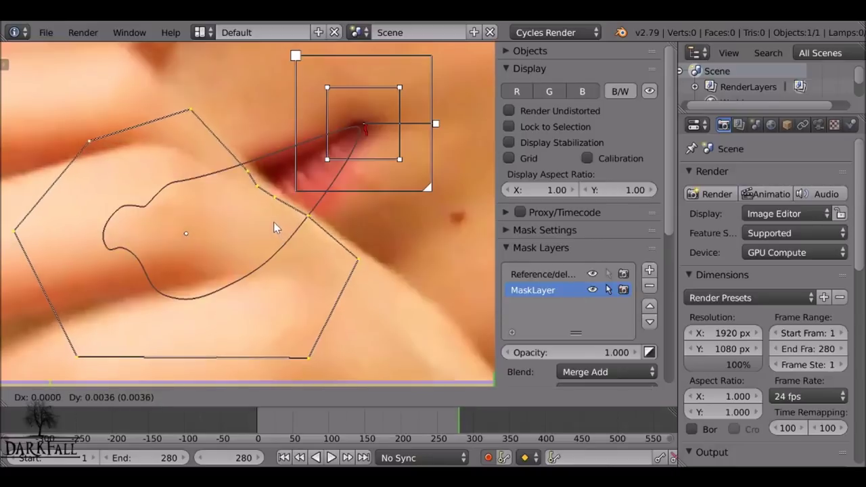
left_click(274, 222)
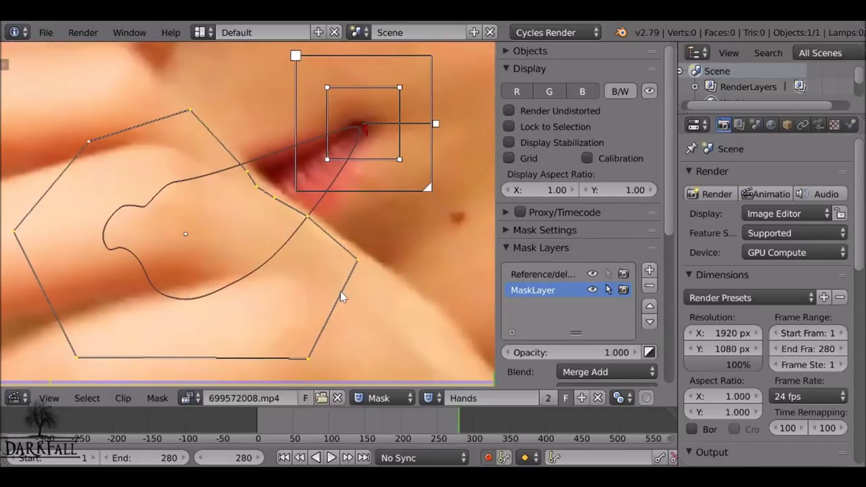
At frame 279, move the hand mask to match the hand's edge and try to rotate it
key("Left")
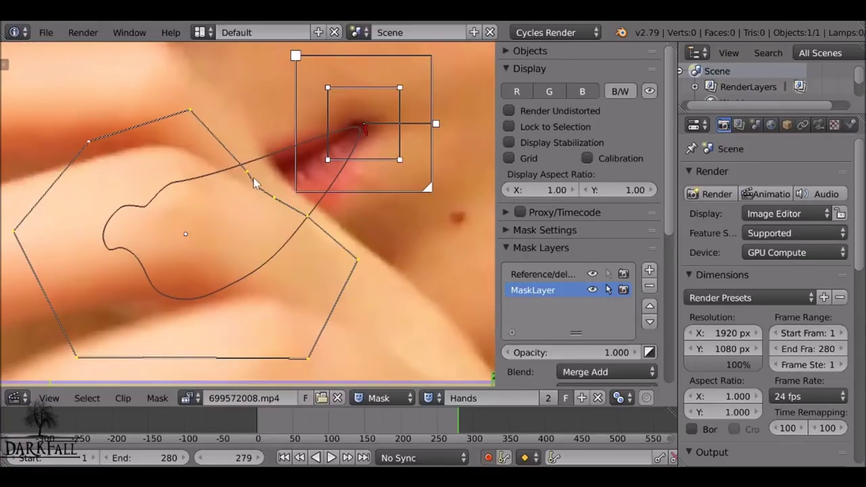
key("g")
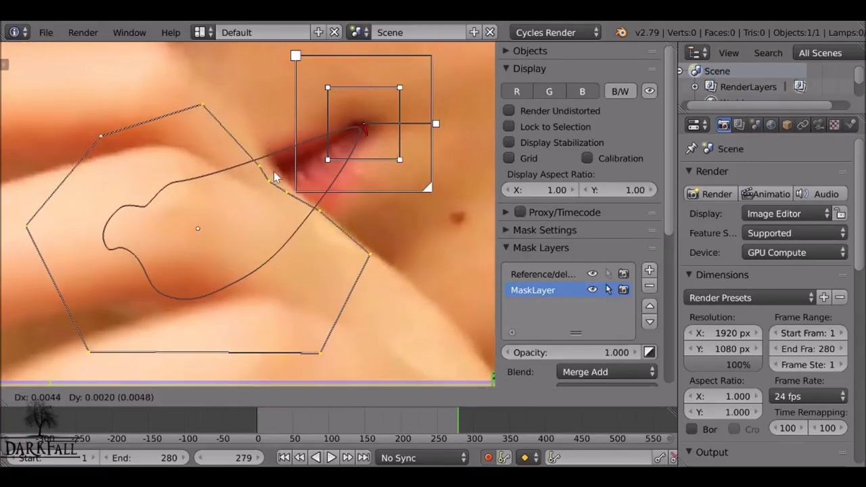
left_click(270, 174)
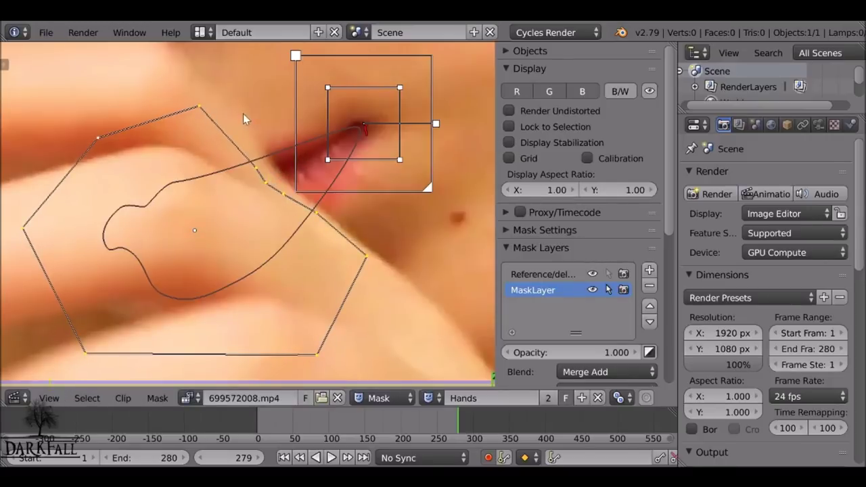
key("r")
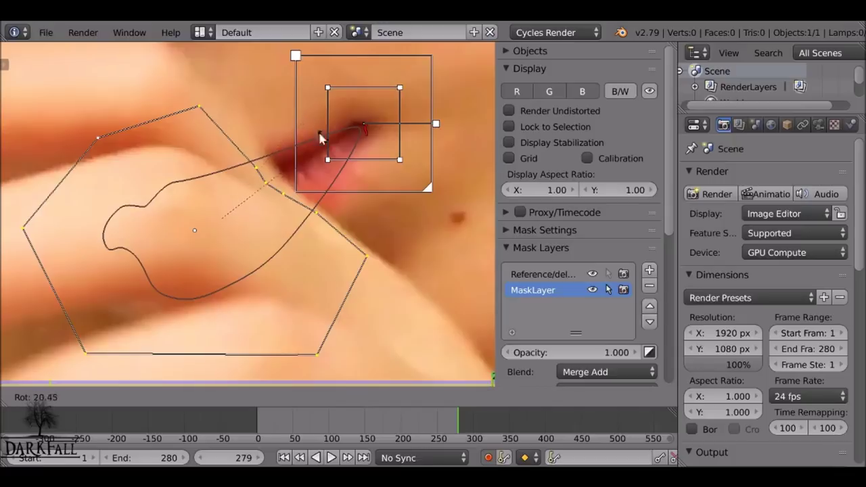
left_click(271, 104)
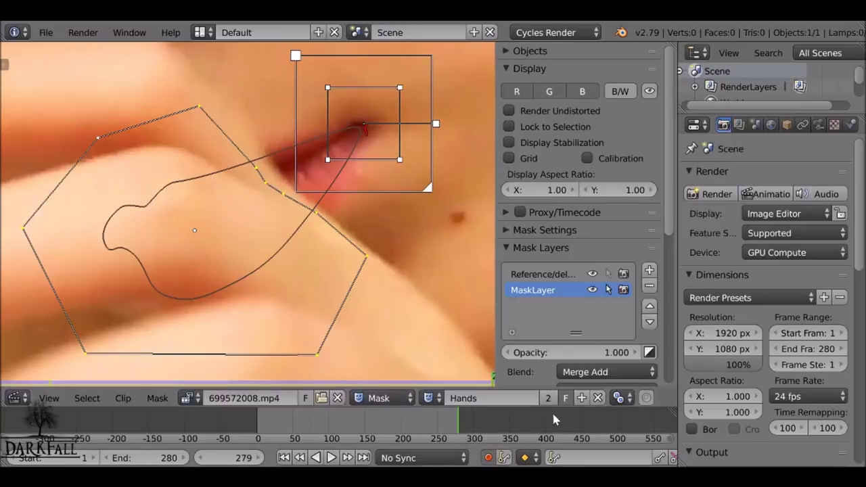
Set the pivot point to Bounding Box Center, then rotate the hand mask clockwise and realign it with the hand's edge at frame 279
middle_click_drag(612, 399, 583, 396)
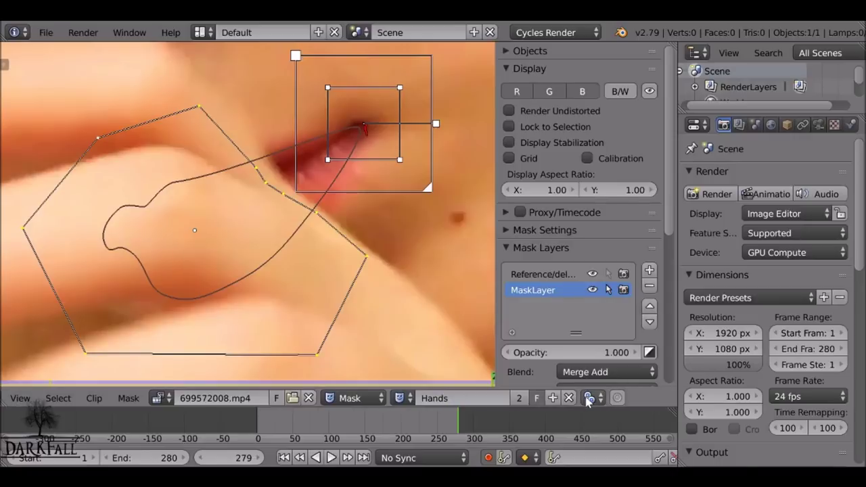
left_click(589, 399)
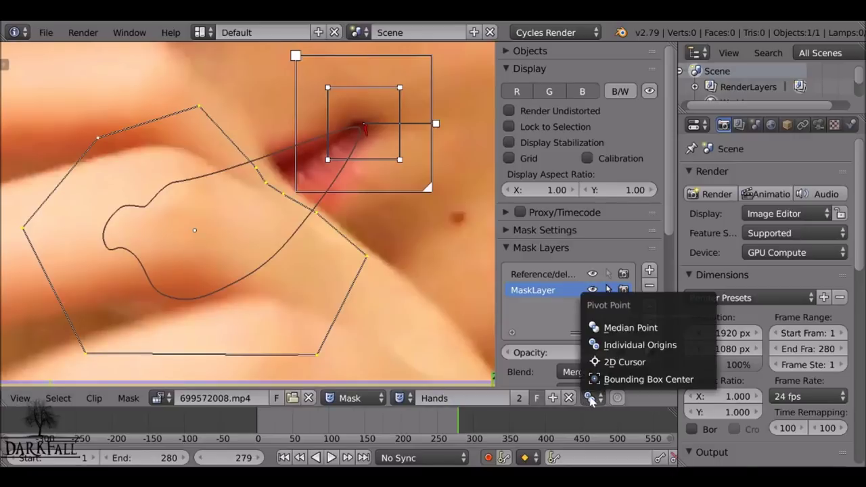
left_click(636, 380)
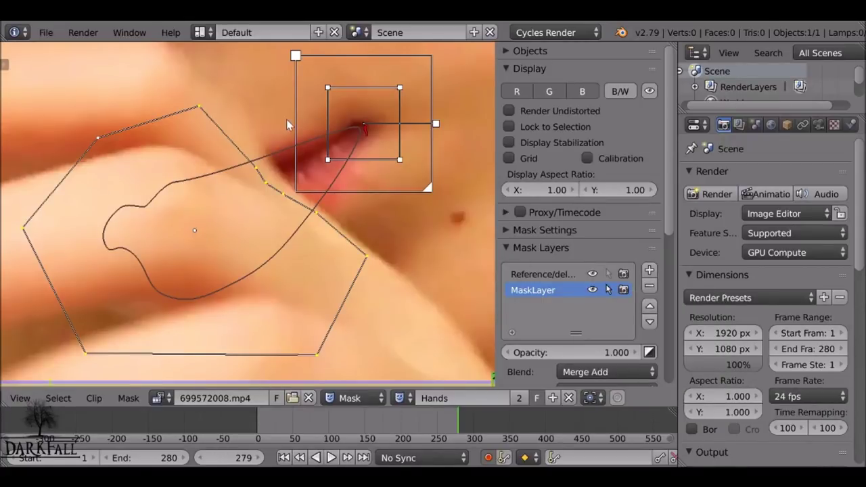
key("r")
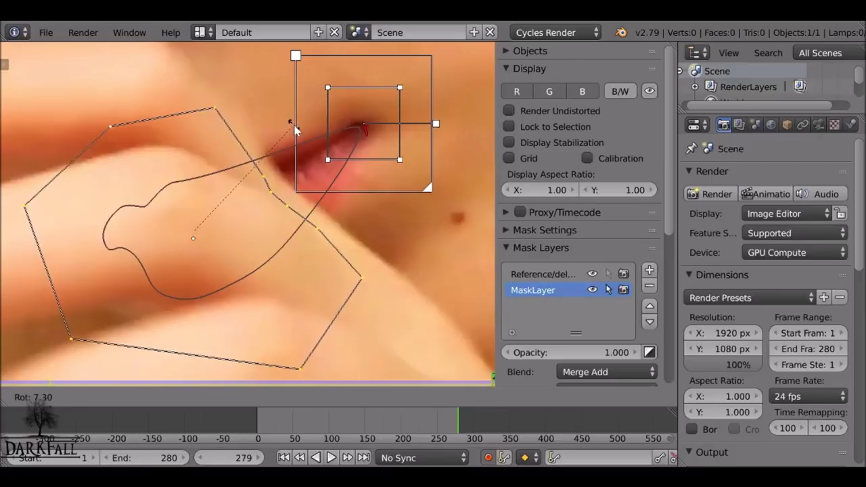
key("g")
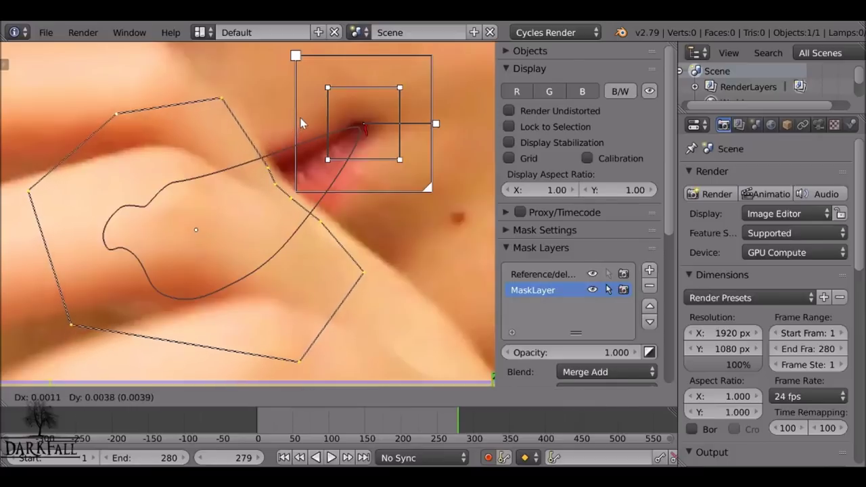
left_click(312, 137)
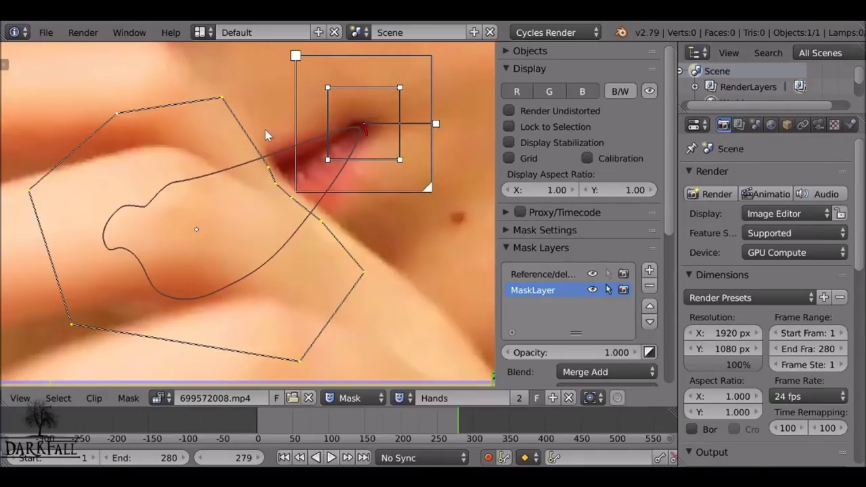
At frame 278, move the hand mask up and slightly right to follow the hand's edge
key("Left")
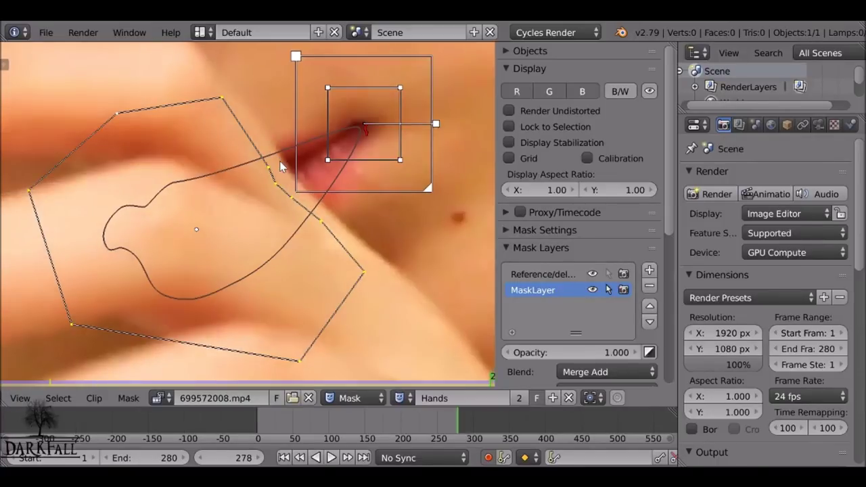
key("g")
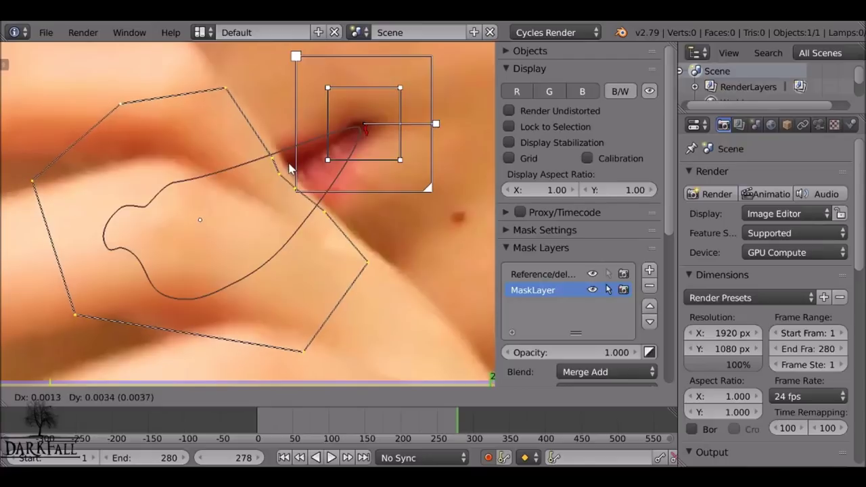
left_click(230, 88)
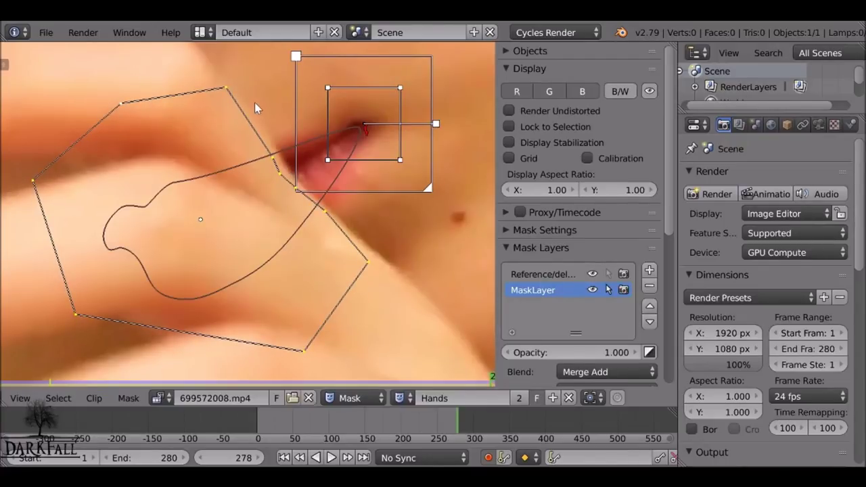
At frame 277, move and rotate the hand mask to fit the hand's edge beside the lips
key("Left")
key("g")
left_click(289, 142)
key("r")
left_click(305, 133)
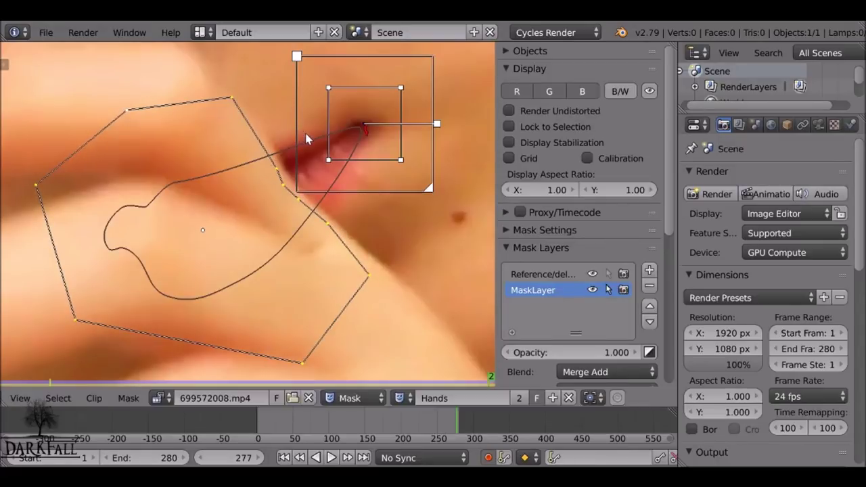
At frame 277, nudge the hand mask and lower its upper-right point onto the hand's edge
key("g")
left_click(307, 132)
left_click_drag(233, 97, 237, 109)
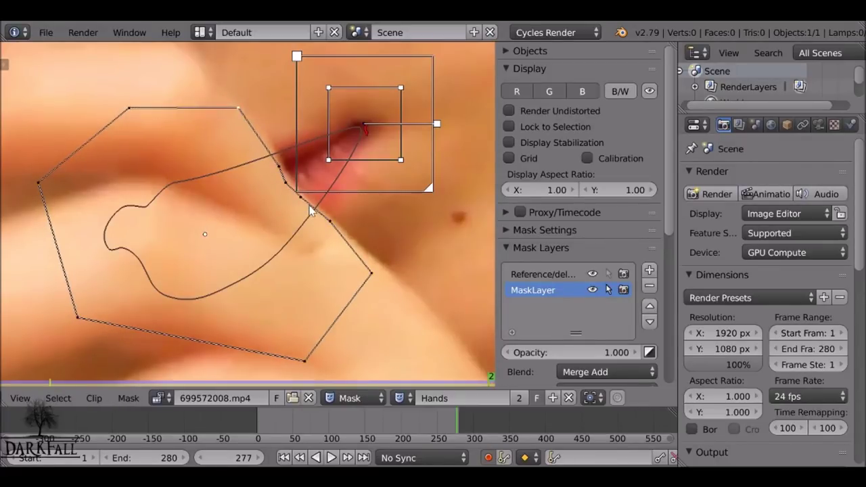
At frame 276, move the hand mask's upper-right point slightly left
key("Left")
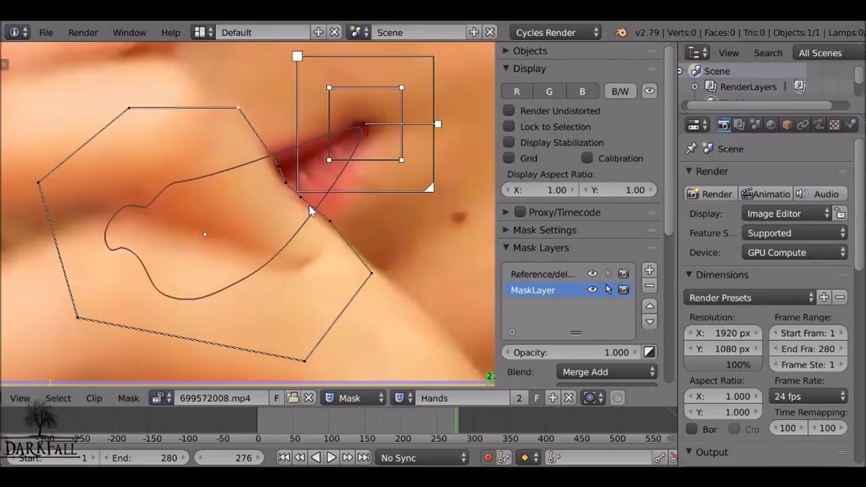
key("g")
left_click(301, 206)
Move the whole hand mask left and rotate it slightly clockwise to fit the hand's edge at frame 276
key("a")
key("a")
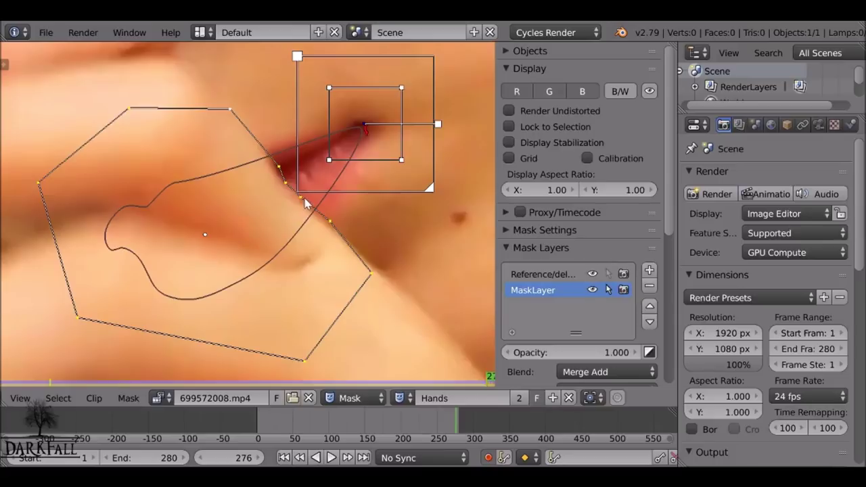
key("g")
left_click(297, 207)
key("r")
left_click(336, 162)
key("g")
left_click(336, 163)
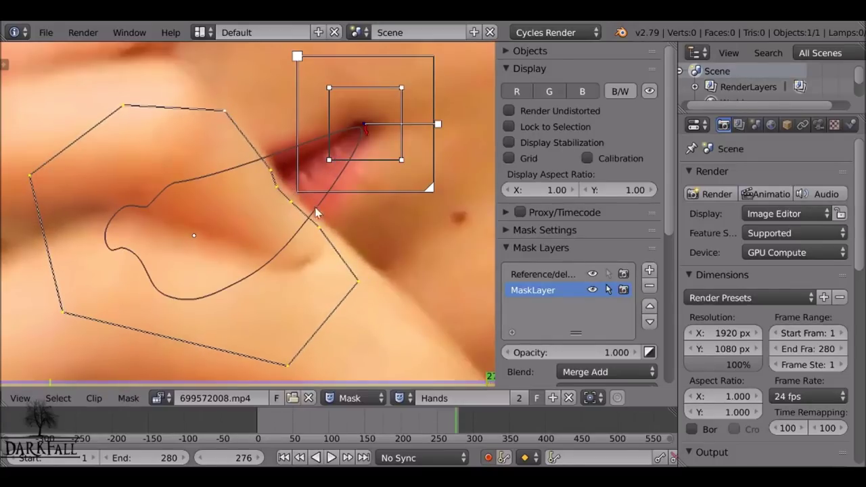
left_click(589, 398)
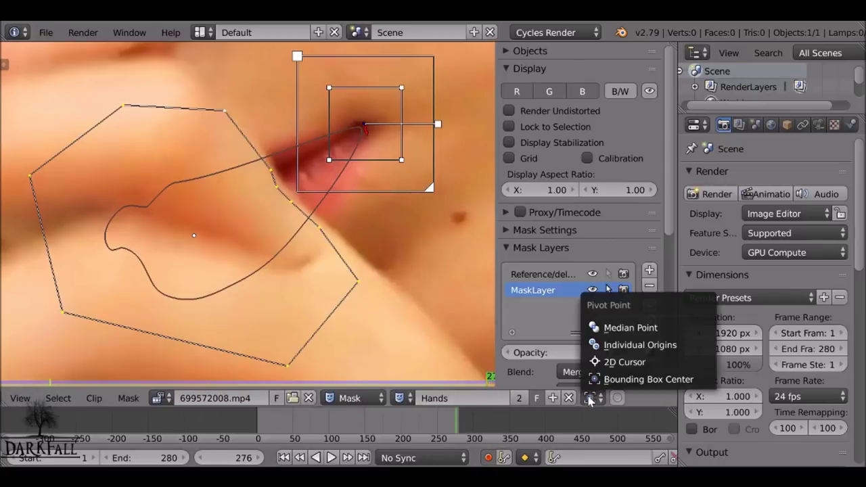
left_click(612, 326)
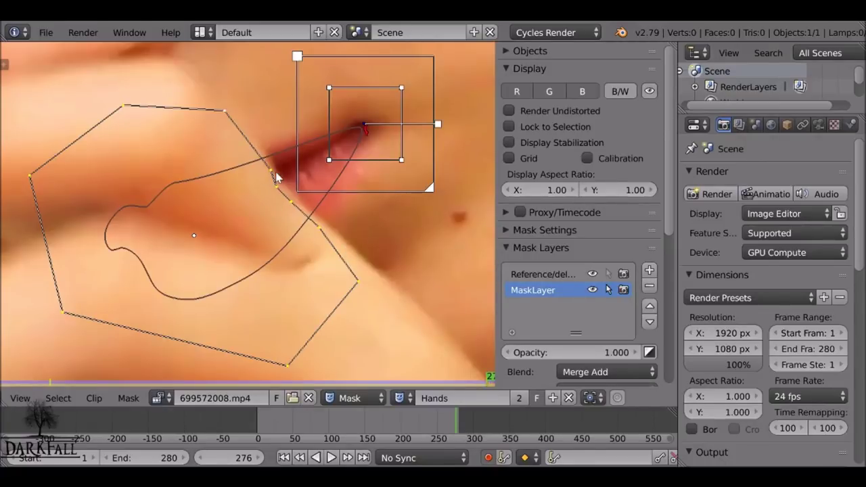
key("r")
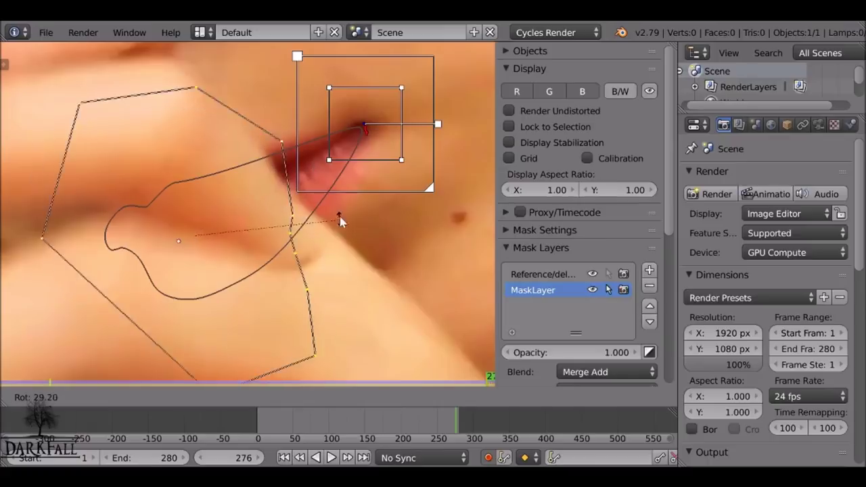
right_click(367, 185)
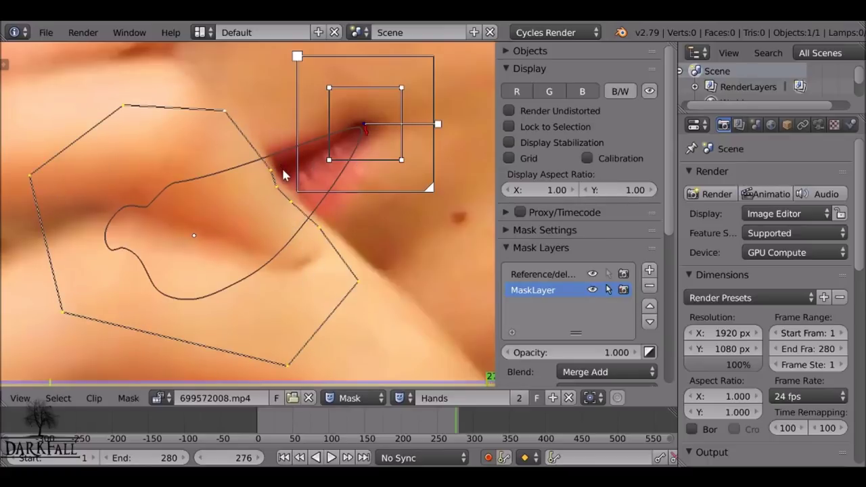
At frame 274, move the hand mask down and left to follow the hand's edge
key("Left")
key("Left")
key("g")
left_click(316, 193)
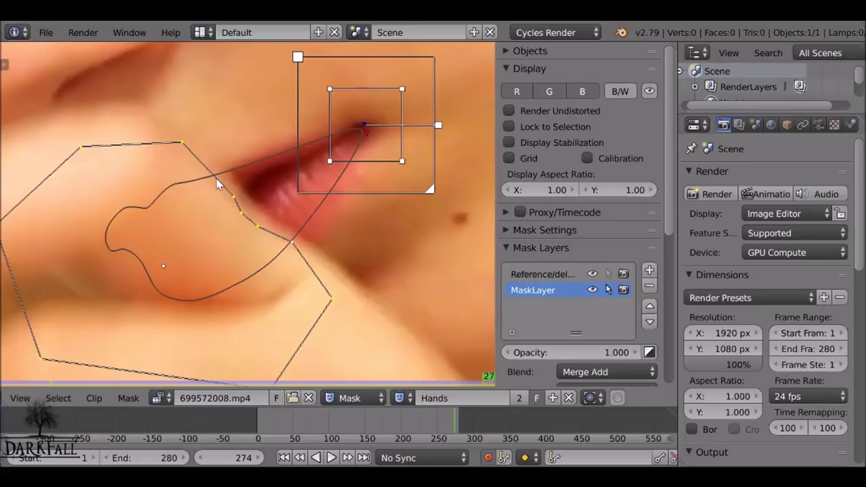
At frame 273, move the hand mask down and left and rotate it counterclockwise to match the hand's edge
key("Left")
key("g")
left_click(195, 203)
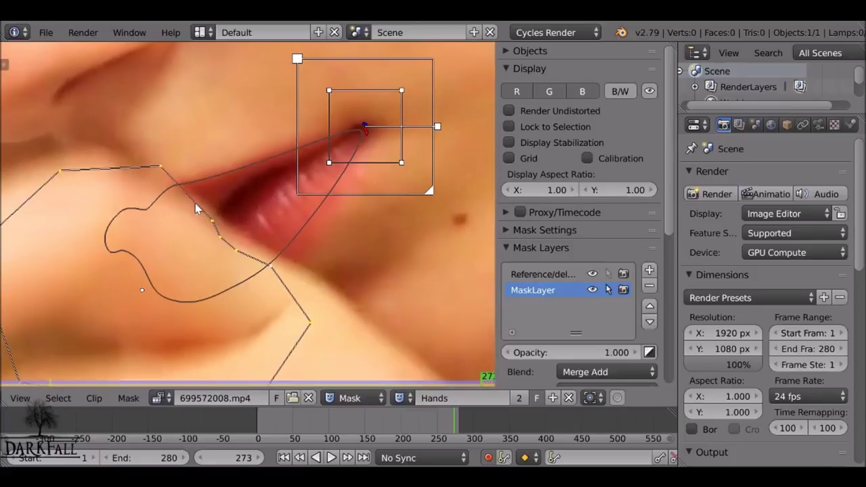
key("r")
left_click(297, 201)
key("g")
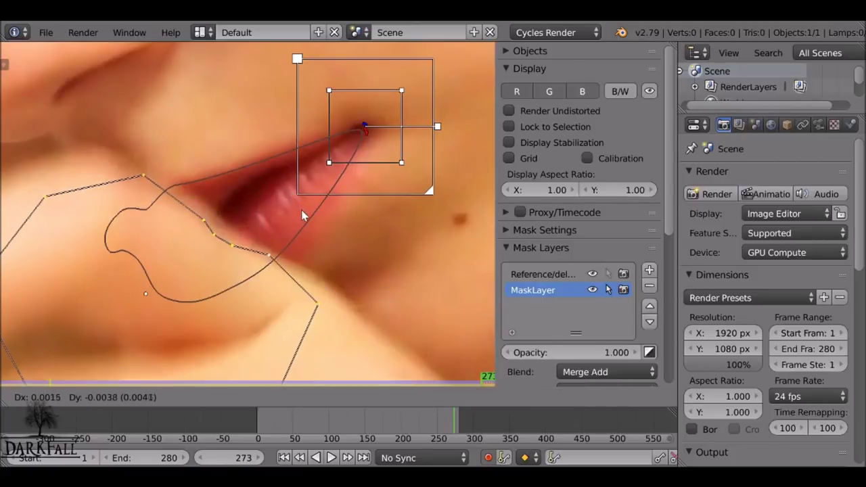
left_click(304, 216)
At frame 272, move and rotate the hand mask counterclockwise, and adjust individual points along the hand's upper edge
key("Left")
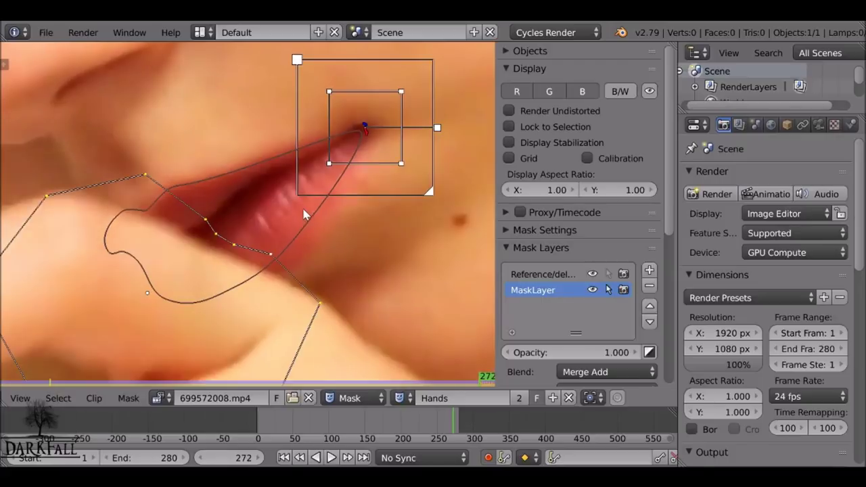
key("g")
key("r")
left_click(269, 183)
left_click_drag(261, 255, 250, 275)
left_click_drag(111, 209, 101, 218)
At frame 271, move the whole hand mask down and left and fine-tune its points along the lip edge
key("Left")
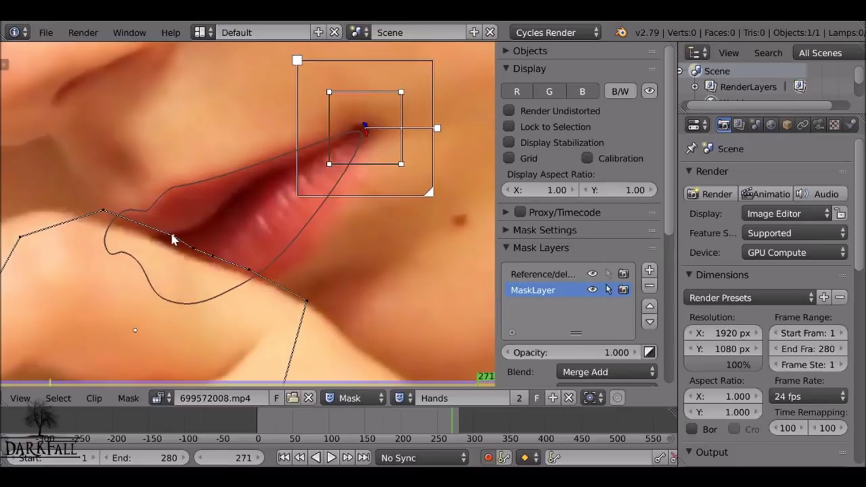
key("a")
key("a")
key("g")
left_click(165, 252)
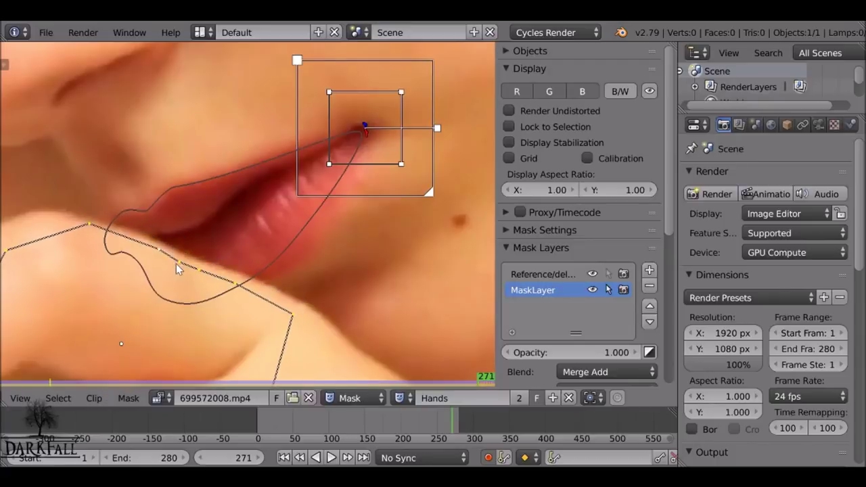
left_click_drag(198, 270, 241, 283)
Step through frames 270 to 274 to check how the hand mask follows the hand, with the whole face in view
key("Left")
key("Left")
key("Right")
key("Right")
key("Right")
key("Right")
key("Right")
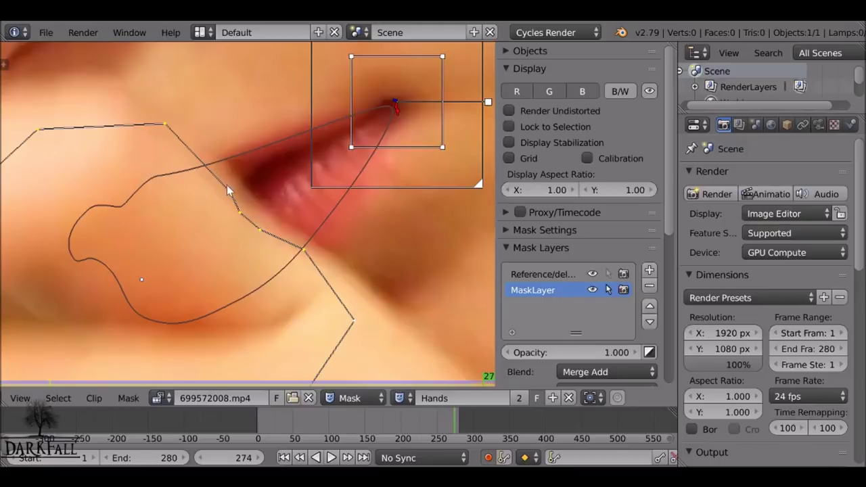
key("Left")
key("Left")
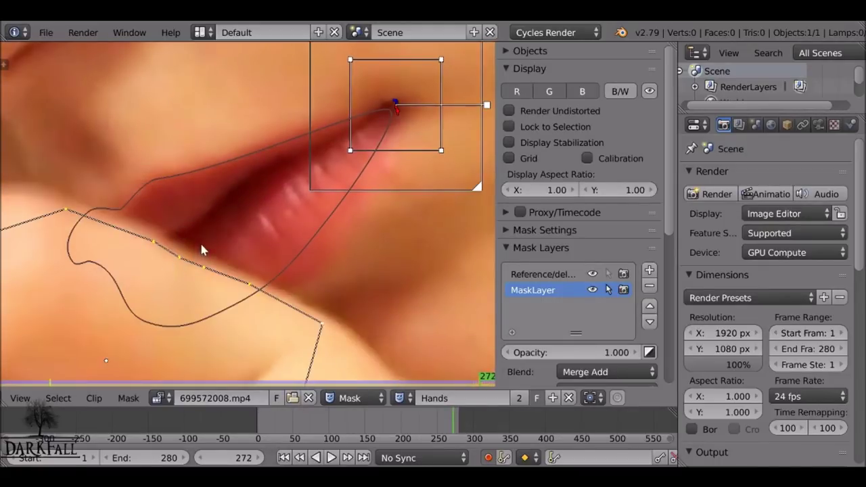
key("Left")
key("Left")
left_click_drag(498, 252, 554, 252)
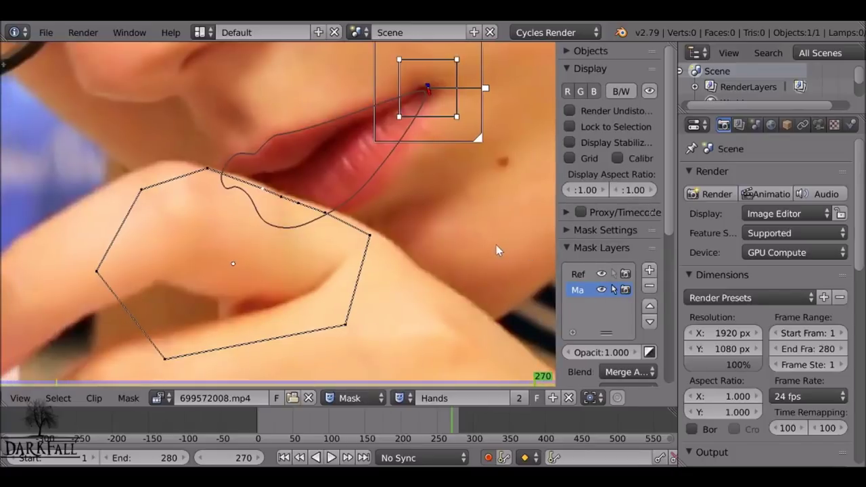
scroll(457, 239, "down", 4)
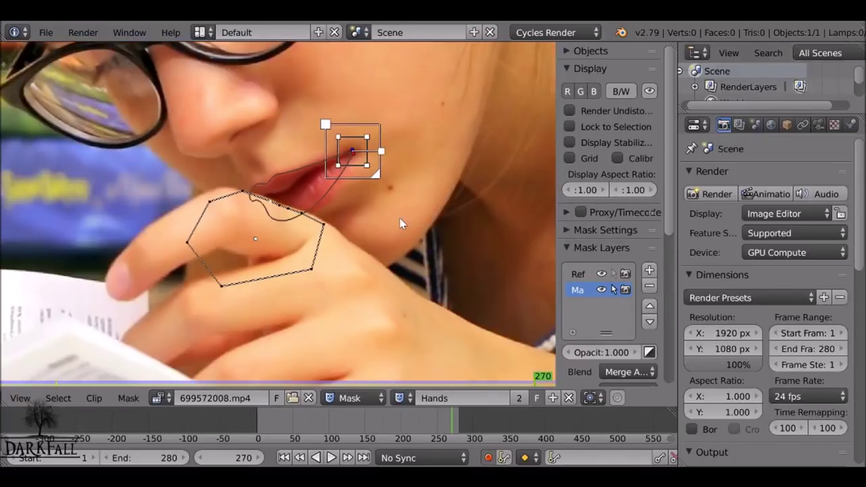
scroll(20, 401, "up", 3, "ctrl")
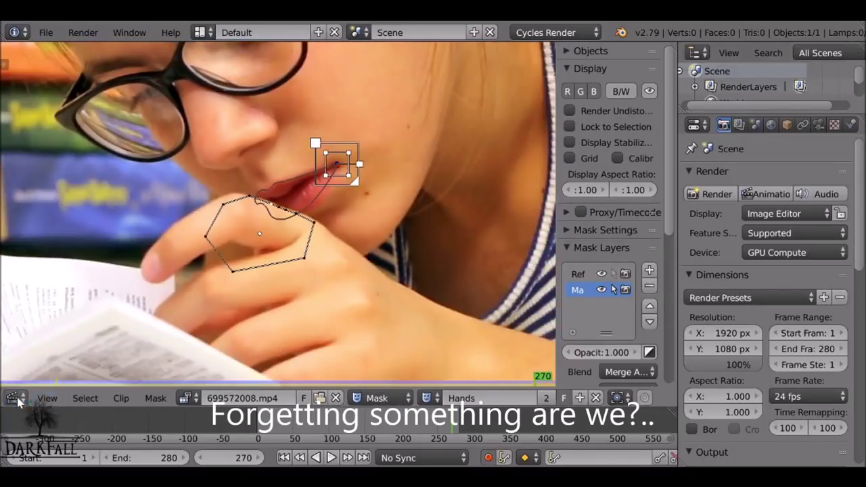
Switch the mask editing area to the Node Editor's compositing tree and enable Use Nodes and Backdrop
left_click(15, 398)
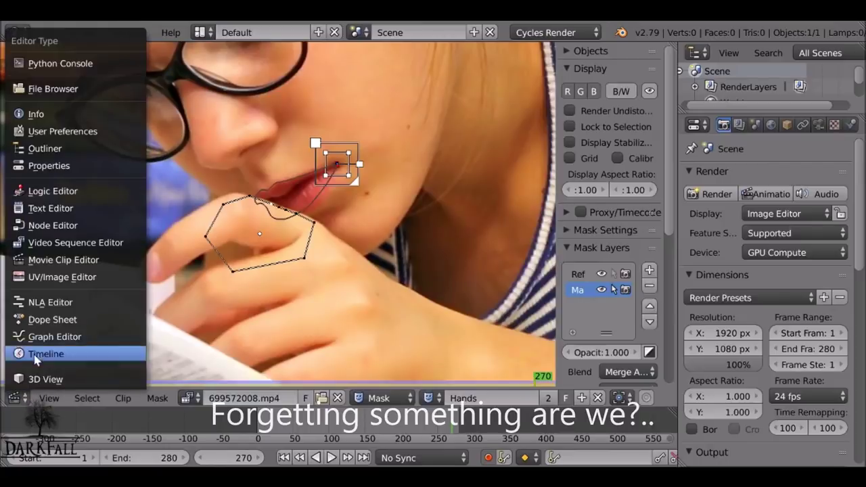
left_click(53, 226)
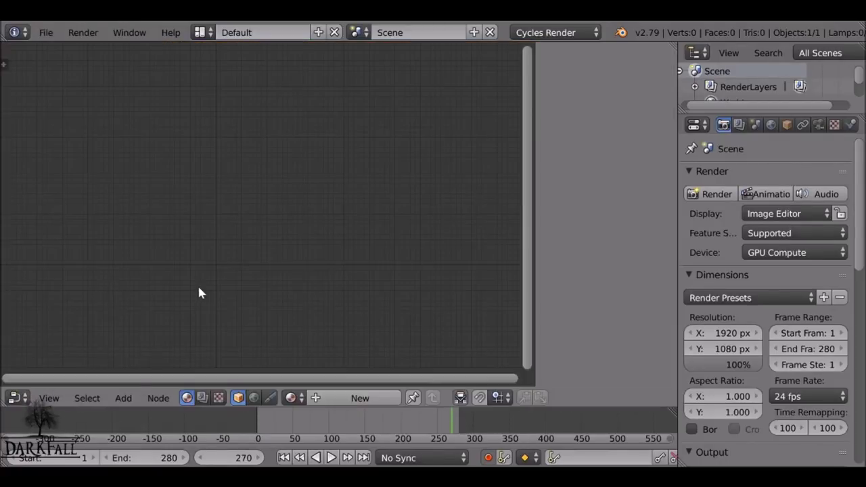
left_click(203, 398)
left_click(261, 398)
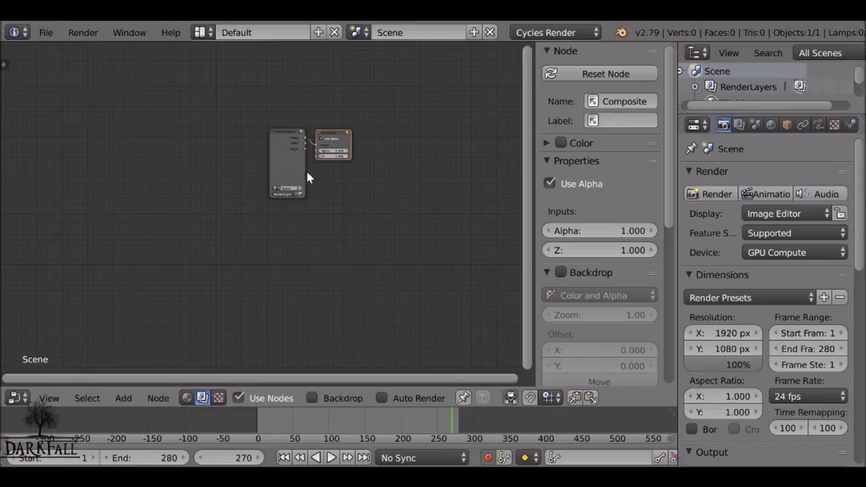
left_click(330, 399)
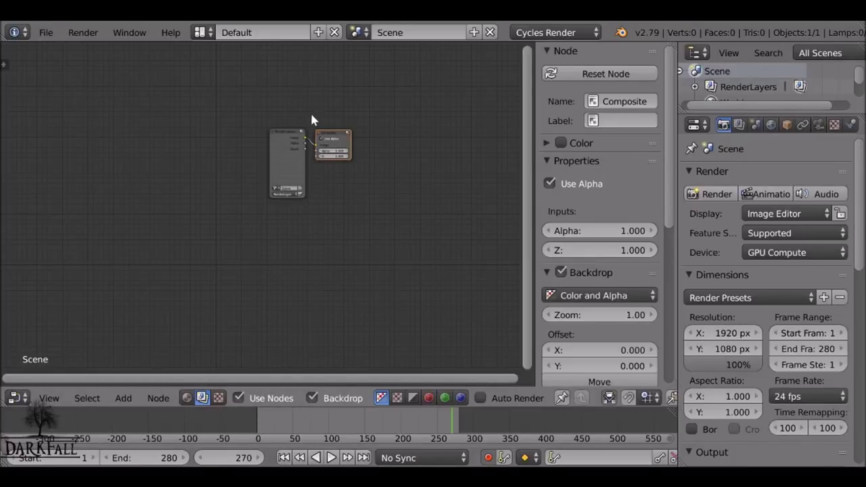
Spread the Render Layers and Composite nodes apart and add a connected Viewer node above the Composite node
left_click_drag(297, 132, 159, 119)
left_click_drag(350, 144, 380, 143)
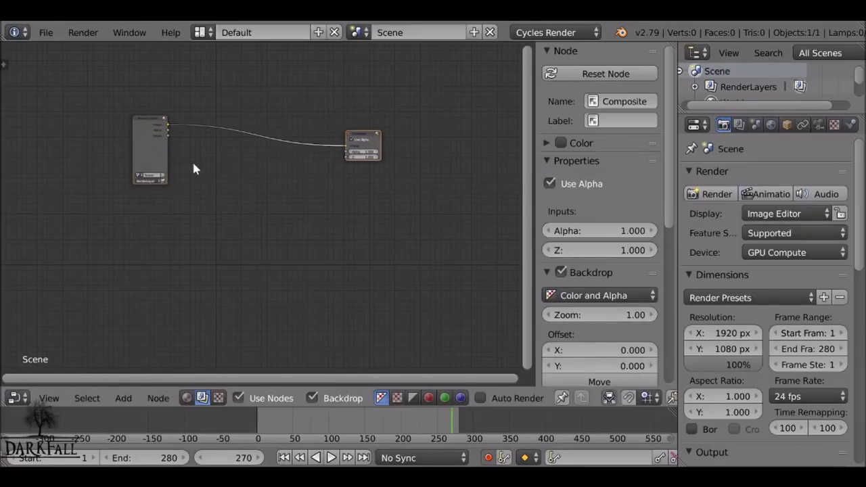
left_click(150, 124, "ctrl+shift")
key("g")
left_click(393, 175)
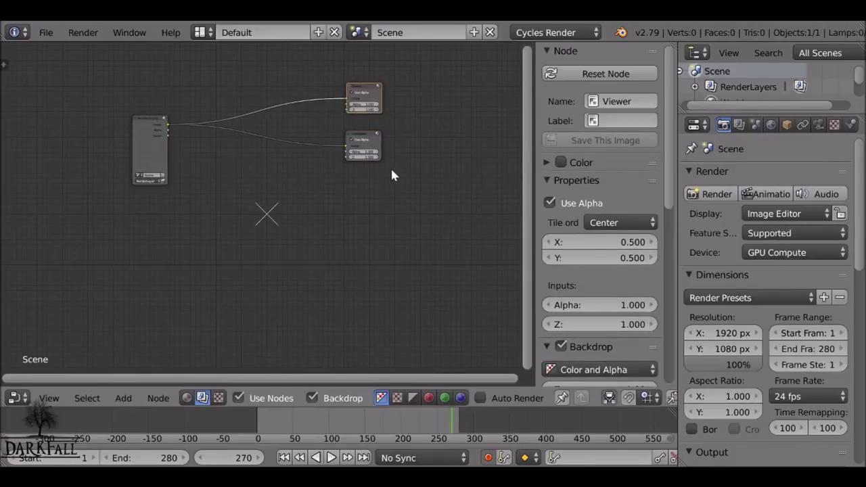
Switch the Render Layers node's type to a Movie Clip input node
key("shift+a")
mouse_move(156, 145)
scroll(200, 159, "up", 1)
left_click_drag(180, 158, 165, 158)
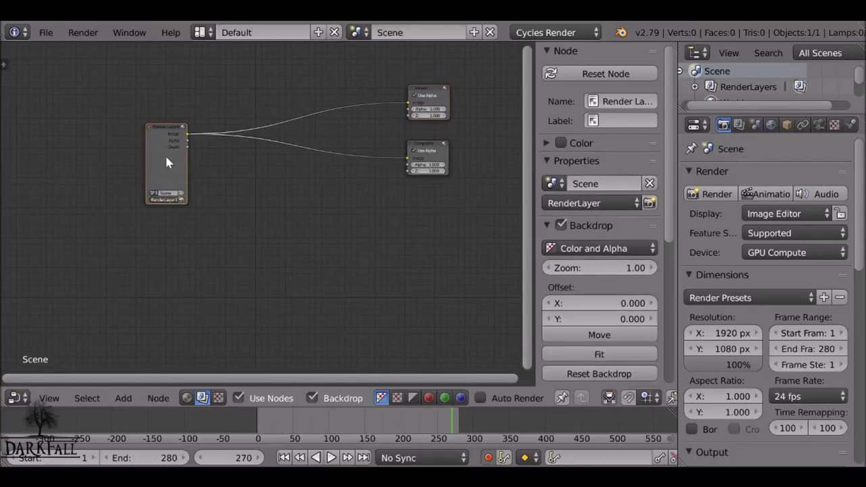
key("shift+s")
mouse_move(169, 161)
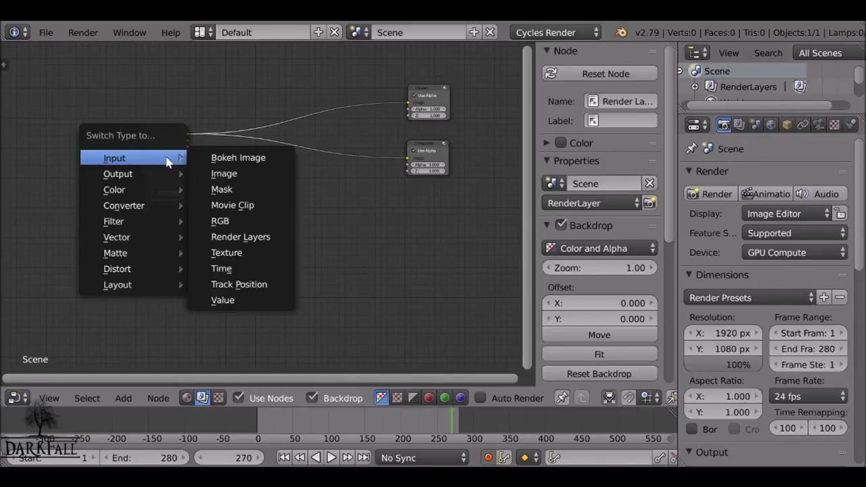
left_click(231, 205)
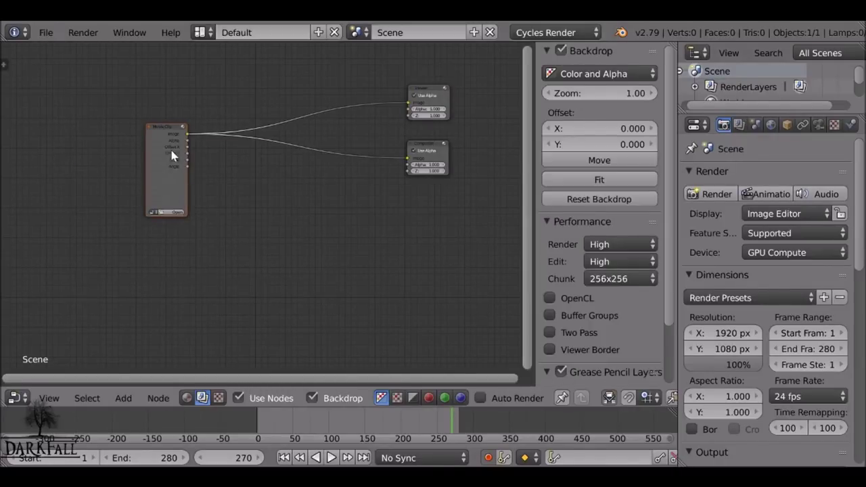
Load the clip 699572008.mp4 into the Movie Clip node
scroll(259, 177, "up", 3)
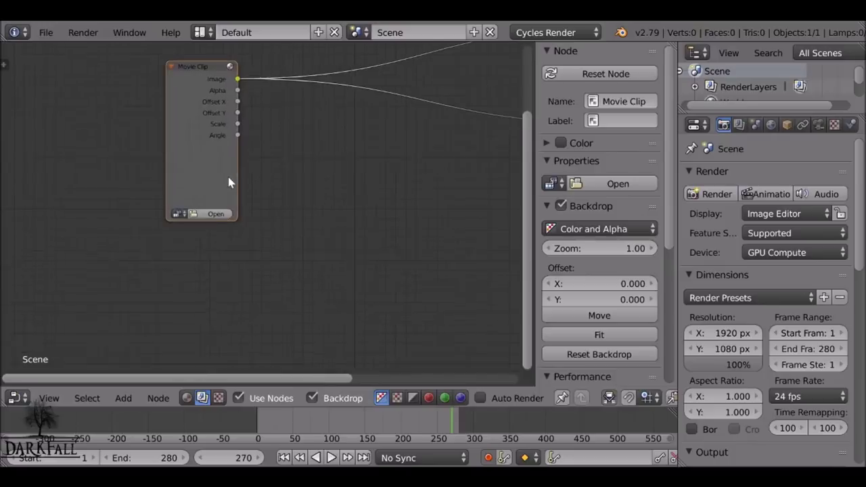
left_click(175, 213)
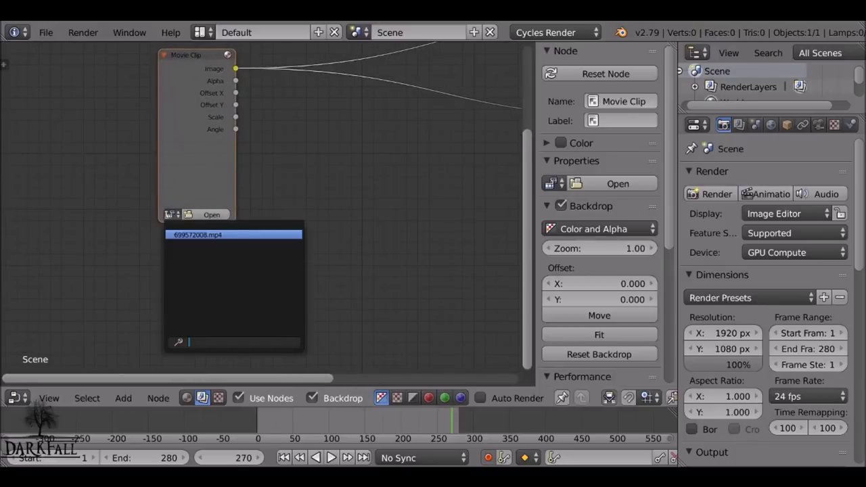
left_click(170, 216)
left_click(171, 215)
left_click(222, 237)
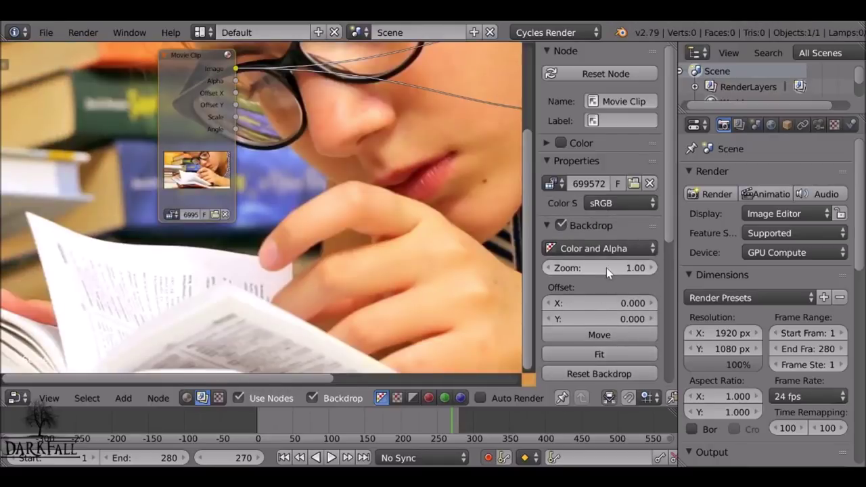
Set the backdrop zoom to 0.57 with the node properties hidden, and go to frame 97
left_click_drag(603, 268, 570, 268)
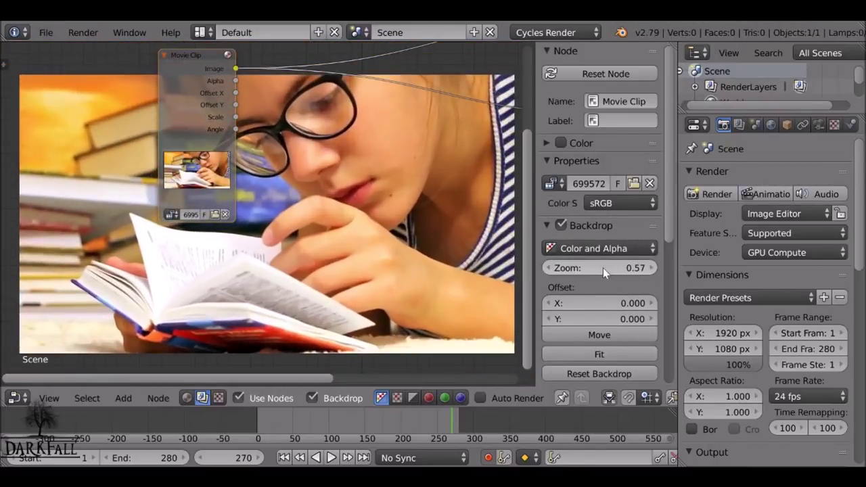
key("n")
middle_click_drag(433, 214, 320, 206)
left_click(327, 414)
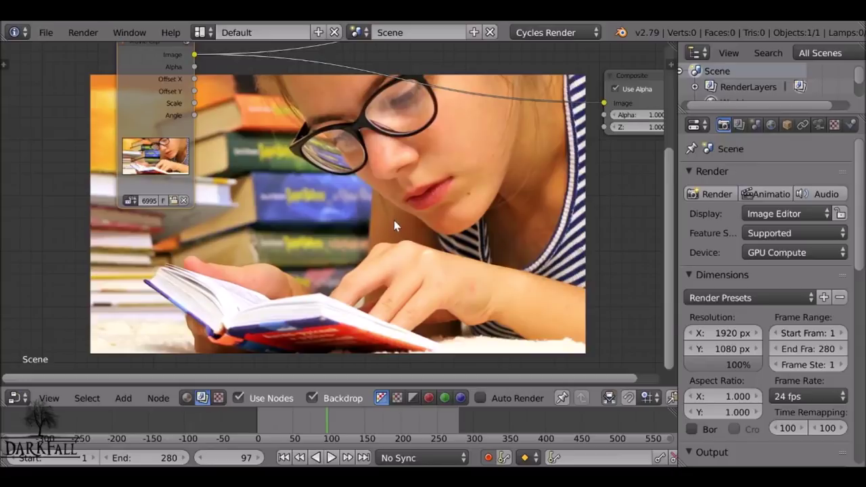
Add a Mix color node onto the links between the Movie Clip node and the Viewer and Composite nodes
middle_click_drag(394, 217, 374, 252)
left_click_drag(142, 123, 115, 113)
key("shift+a")
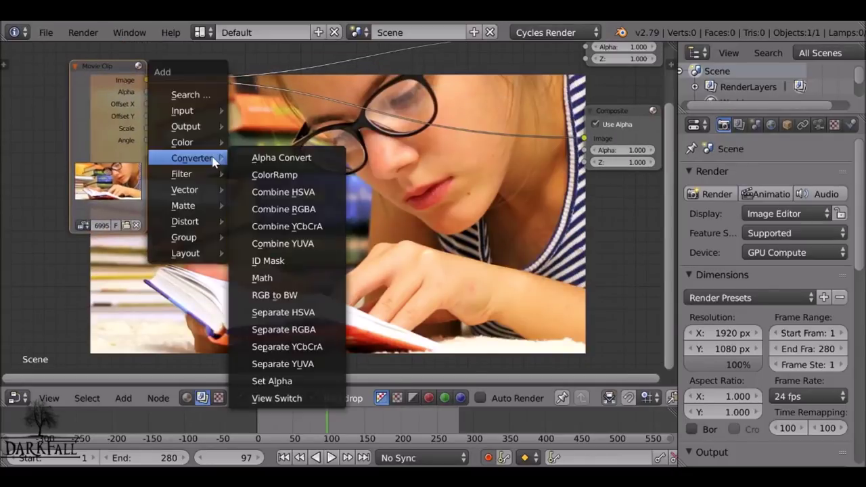
mouse_move(184, 142)
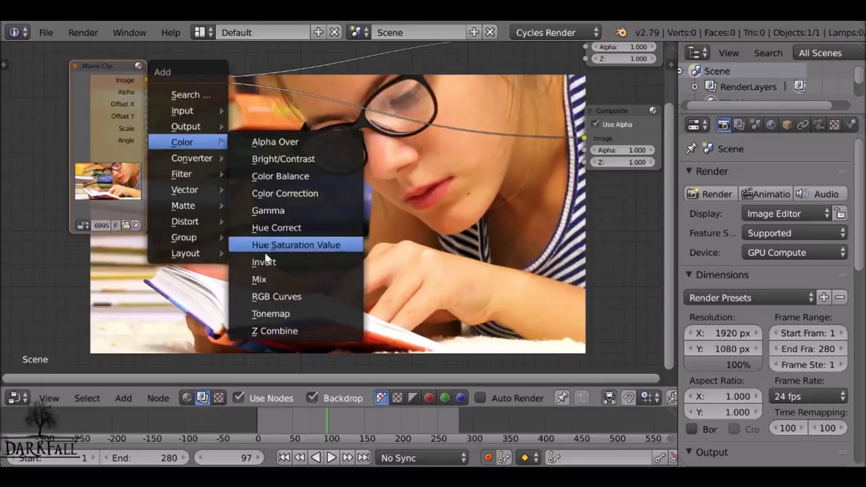
left_click(258, 279)
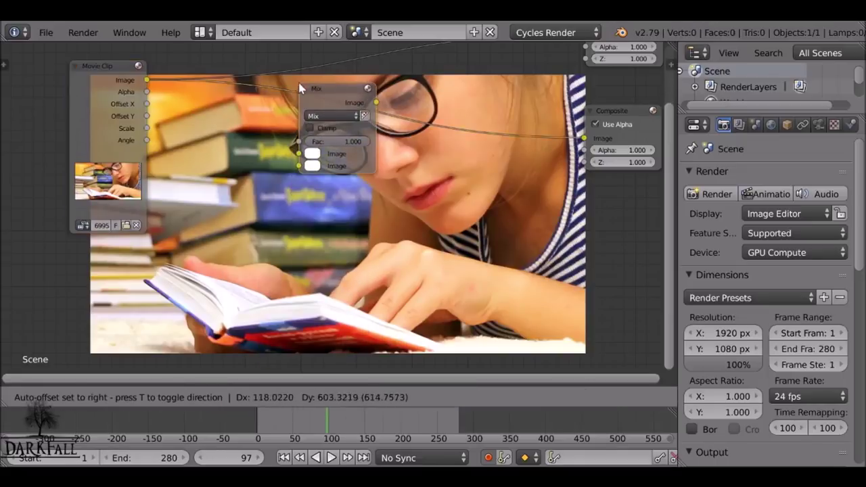
left_click(301, 83)
key("g")
left_click(257, 79)
scroll(256, 79, "up", 2)
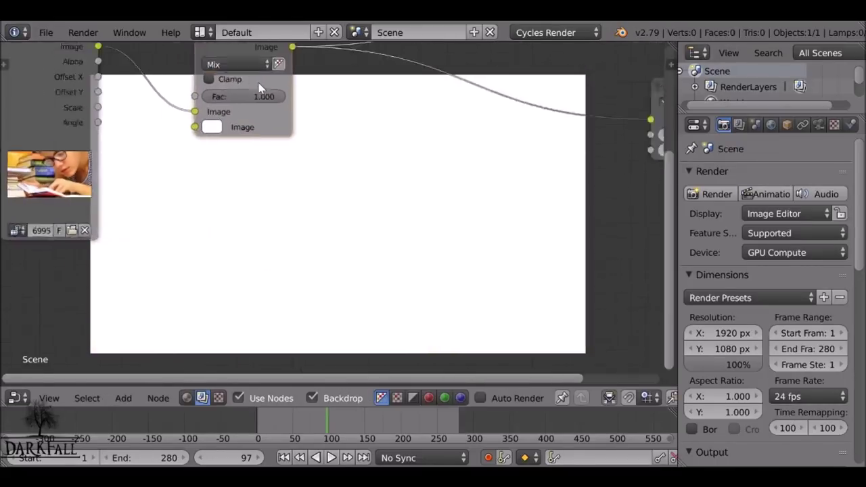
Set the Mix node's second image color to blue and its blend type to Linear Light
left_click(184, 151)
mouse_move(259, 183)
left_mouse_down()
mouse_move(263, 198)
mouse_move(271, 196)
left_mouse_up()
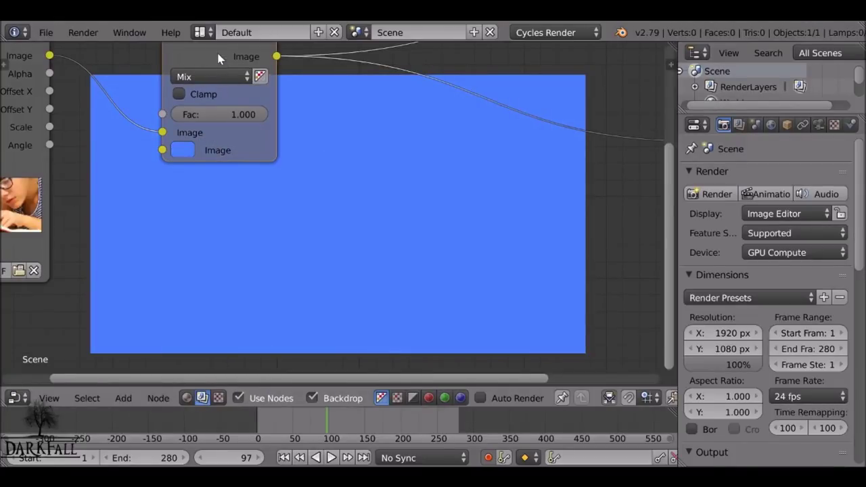
left_click(208, 78)
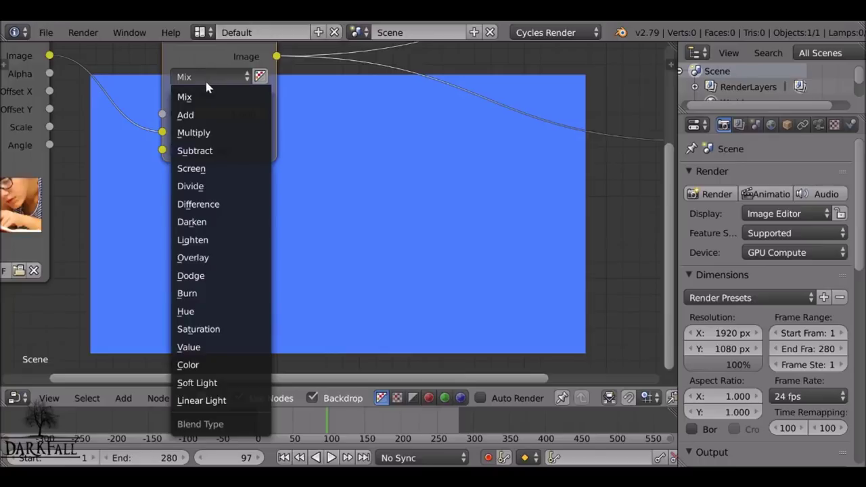
left_click(204, 69)
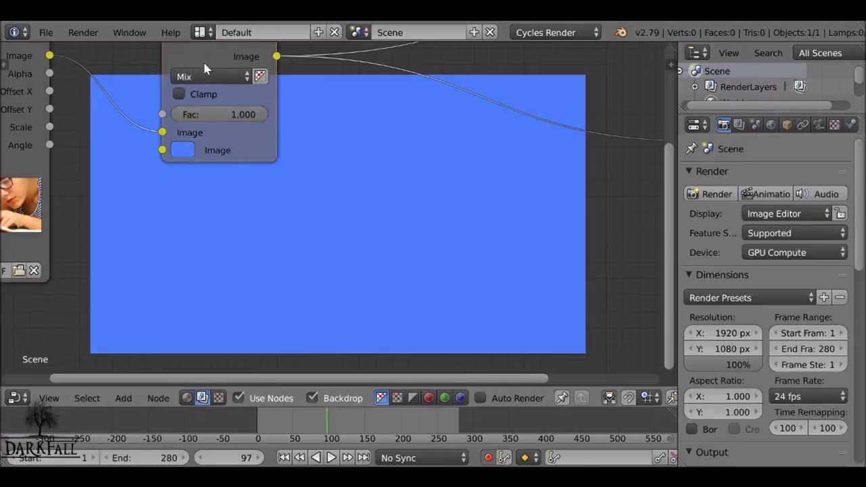
middle_click_drag(202, 59, 193, 108)
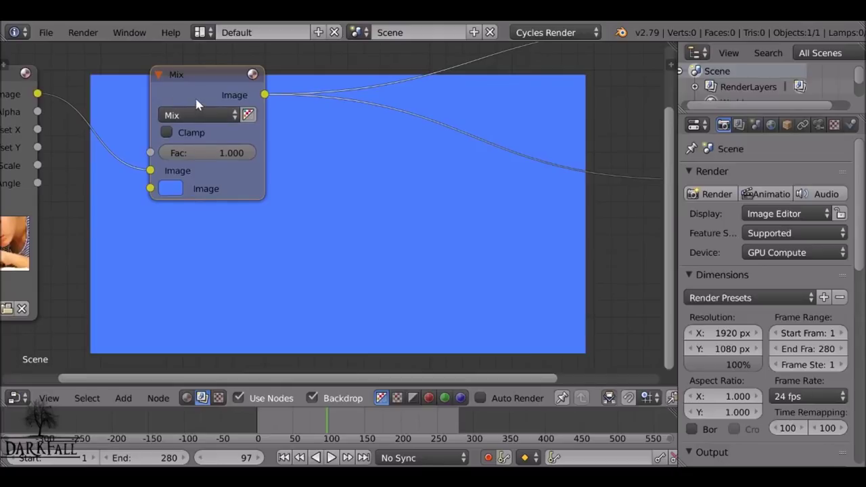
left_click_drag(196, 77, 205, 80)
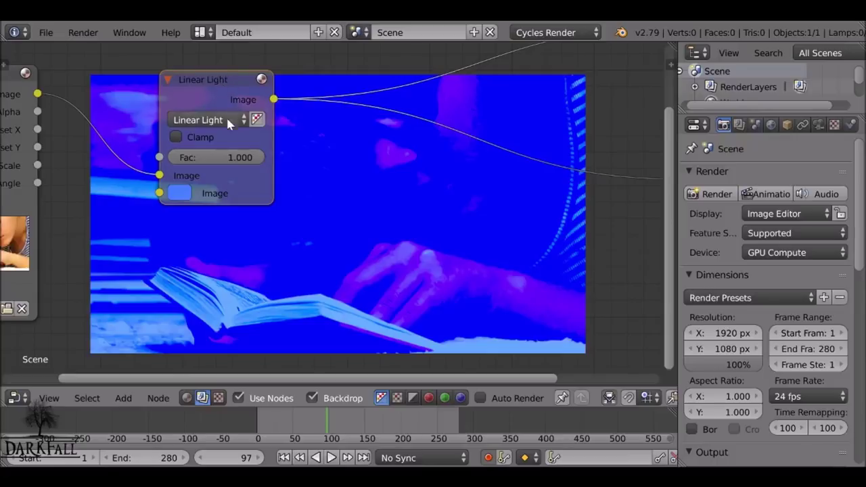
left_click_drag(181, 84, 207, 64)
middle_click_drag(211, 148, 219, 222)
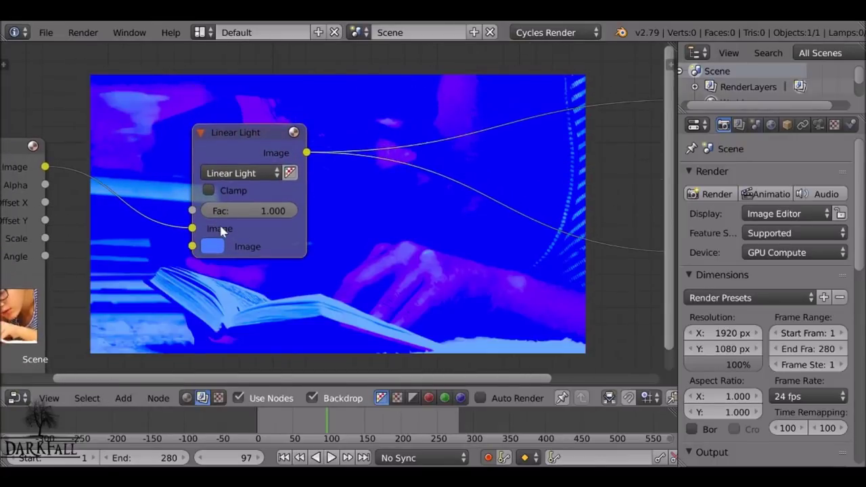
Add a Mask input node above the Movie Clip node
key("shift+a")
mouse_move(92, 106)
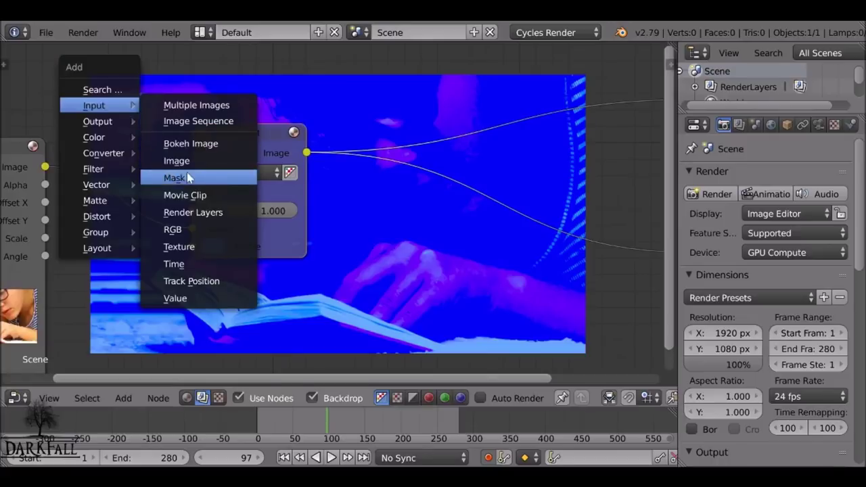
left_click(213, 179)
left_click(61, 45)
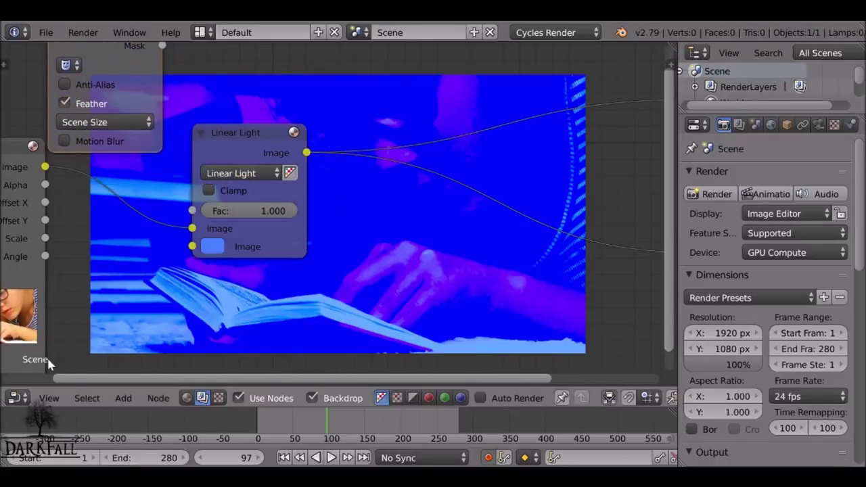
Assign the Lips mask to the Mask node and connect its output to the Linear Light node's Fac input
scroll(178, 256, "up", 1)
left_click(38, 112)
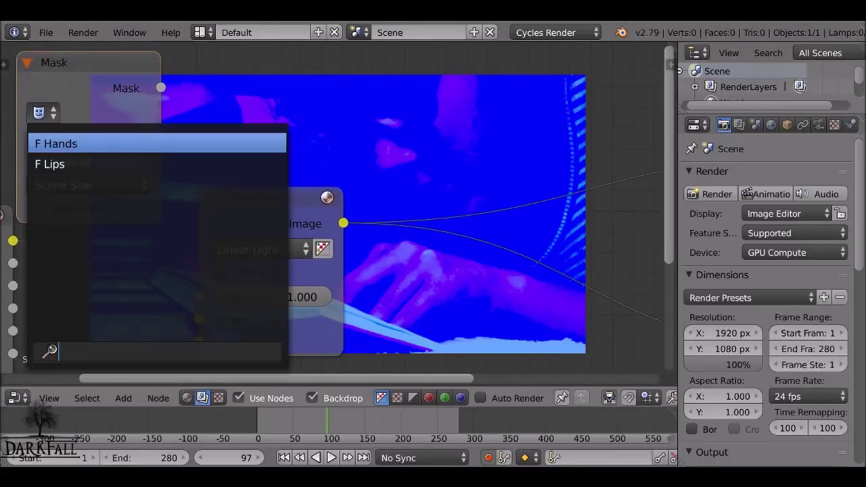
left_click(56, 172)
left_click_drag(160, 88, 206, 296)
left_click_drag(241, 213, 331, 170)
middle_click_drag(557, 256, 423, 175)
middle_click_drag(328, 216, 396, 203)
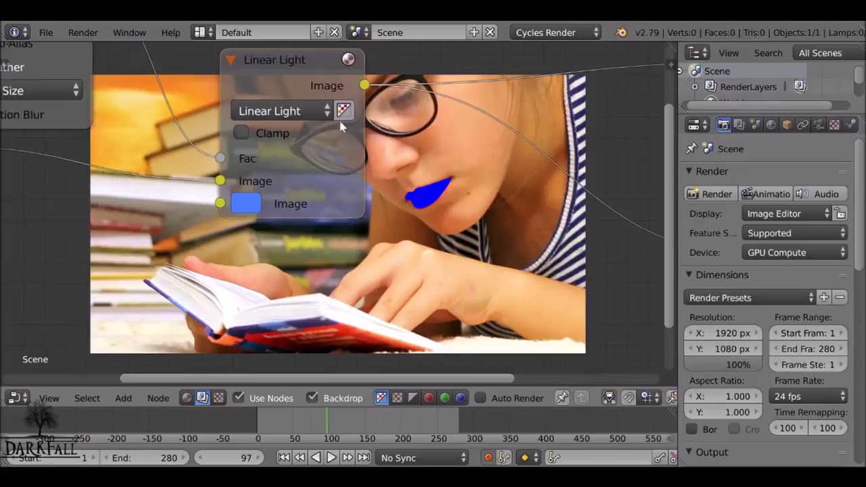
Try the Hue and Overlay blend types on the mix node and lighten its second image color to pale blue
left_click(285, 111)
left_click(266, 136)
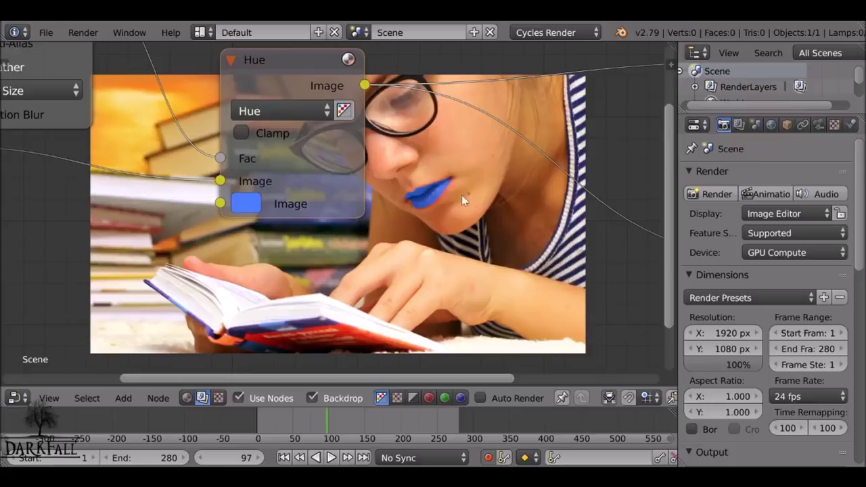
left_click(270, 112)
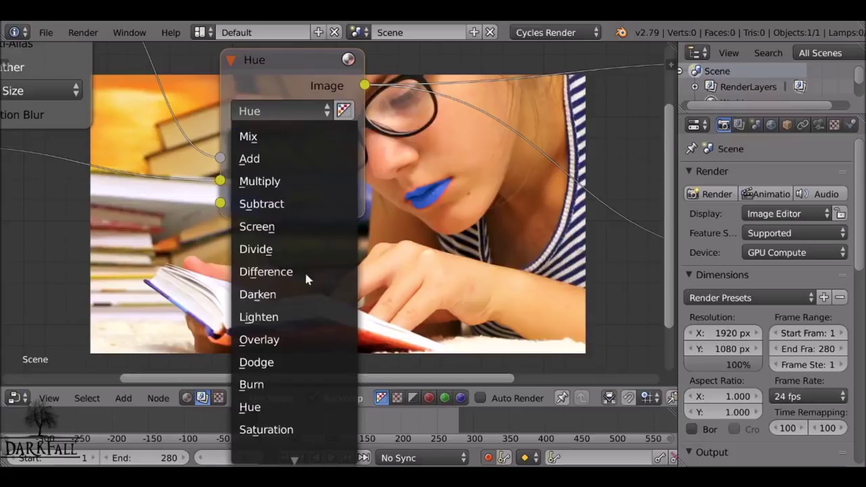
left_click(270, 339)
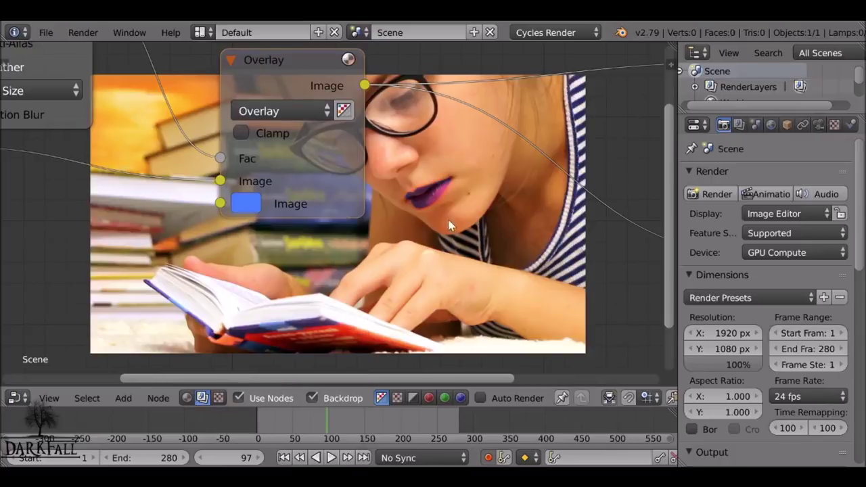
left_click(241, 205)
mouse_move(284, 263)
left_mouse_down()
mouse_move(293, 301)
mouse_move(311, 298)
mouse_move(336, 272)
left_mouse_up()
Set the mix node's blend type to Color and its second image color to orange
left_click(274, 112)
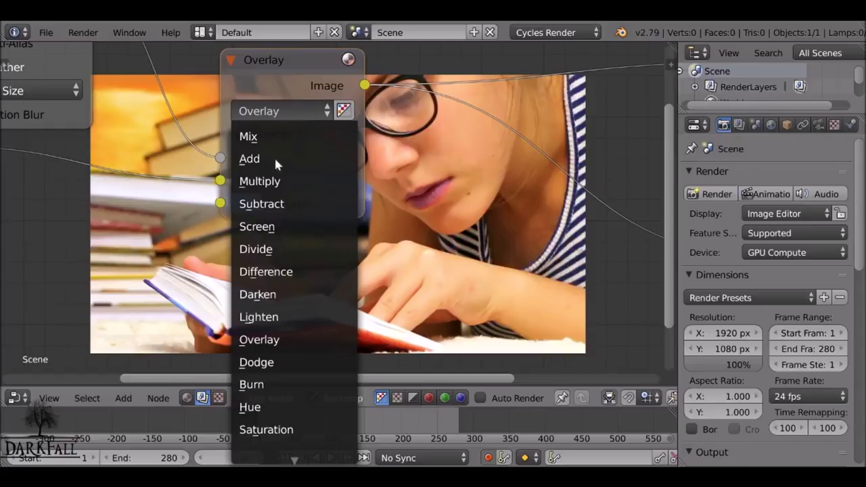
scroll(277, 433, "down", 1)
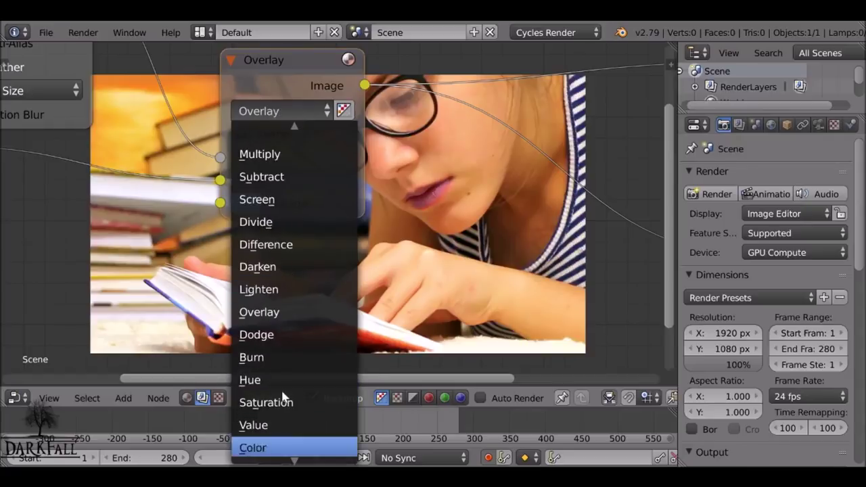
left_click(269, 447)
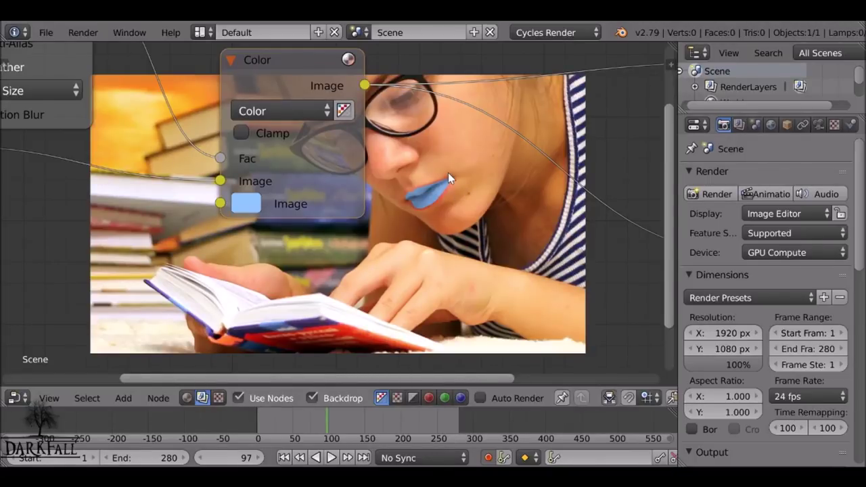
left_click(245, 205)
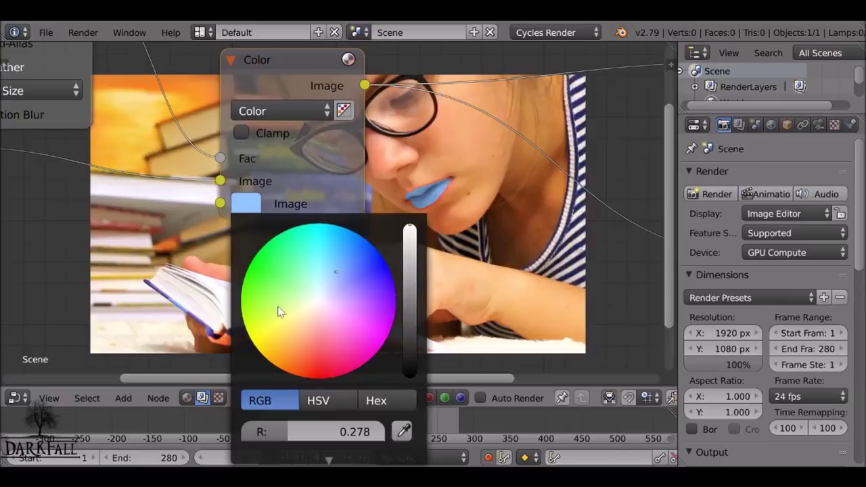
left_click_drag(279, 312, 294, 374)
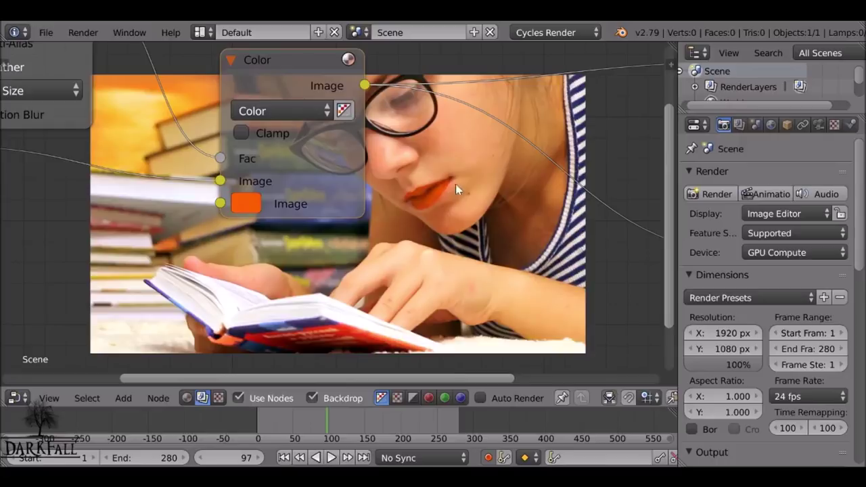
left_click(300, 113)
left_click(277, 118)
left_click_drag(268, 89, 227, 92)
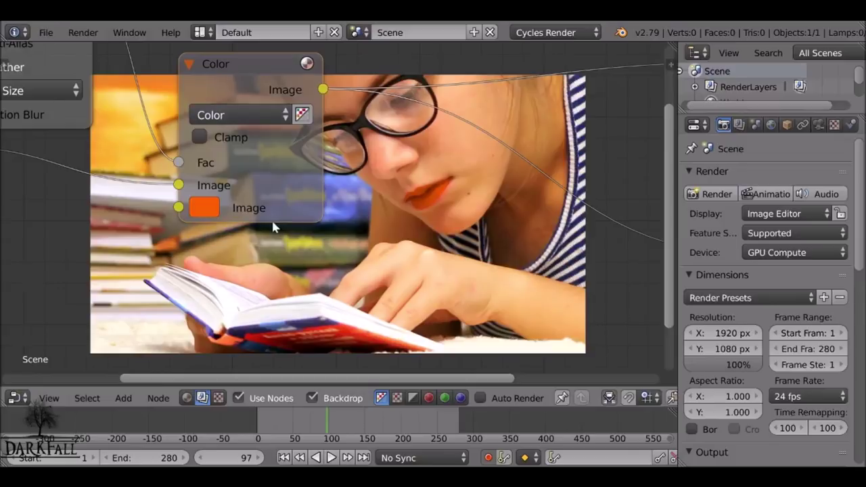
Go to frame 203 and set the Color node's second image color to bright green
scroll(274, 228, "down", 1)
left_click(403, 416)
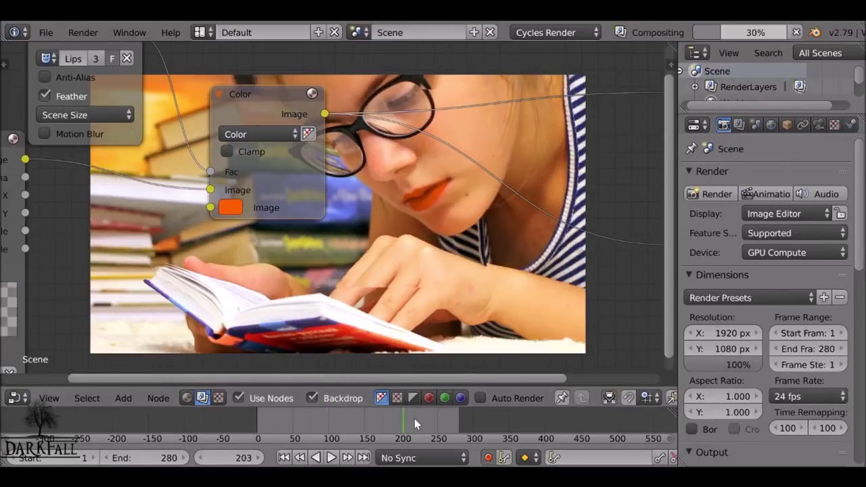
left_click(232, 210)
left_click_drag(273, 280, 282, 297)
Scrub to frame 267 and play the clip briefly to check the recolored lips
left_click_drag(415, 426, 449, 427)
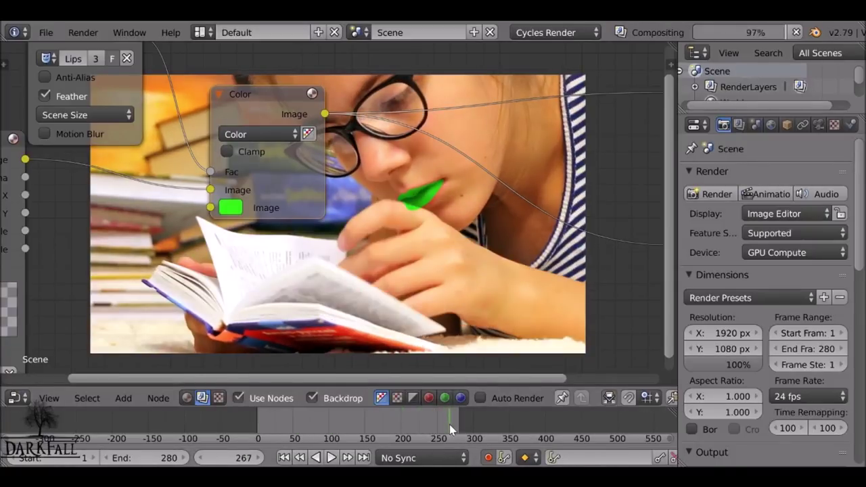
key("alt+a")
key("alt+a")
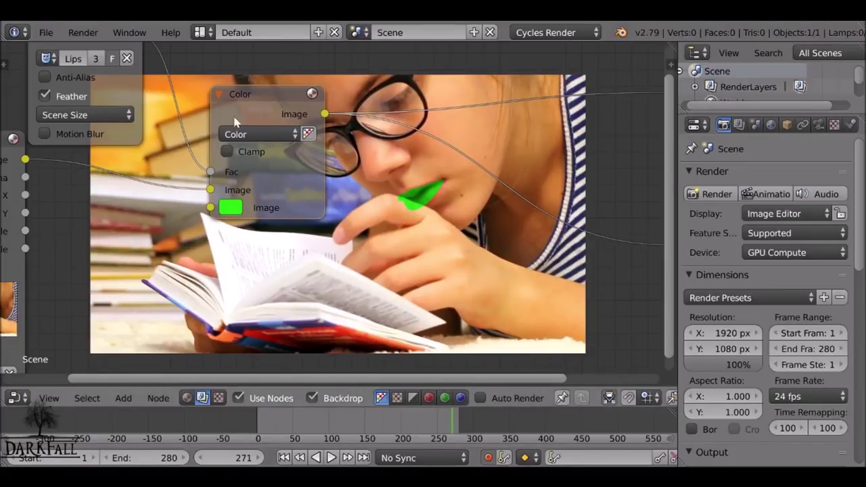
Spread the Lips mask, Movie Clip and Color nodes apart to make room for more nodes
scroll(179, 108, "down", 6)
left_click_drag(117, 176, 93, 234)
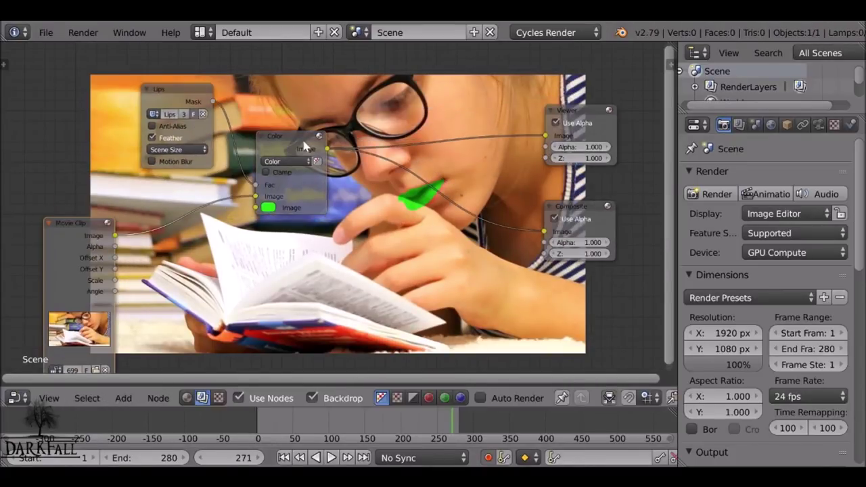
left_click_drag(296, 145, 298, 166)
left_click_drag(184, 95, 82, 48)
middle_click_drag(171, 107, 297, 167)
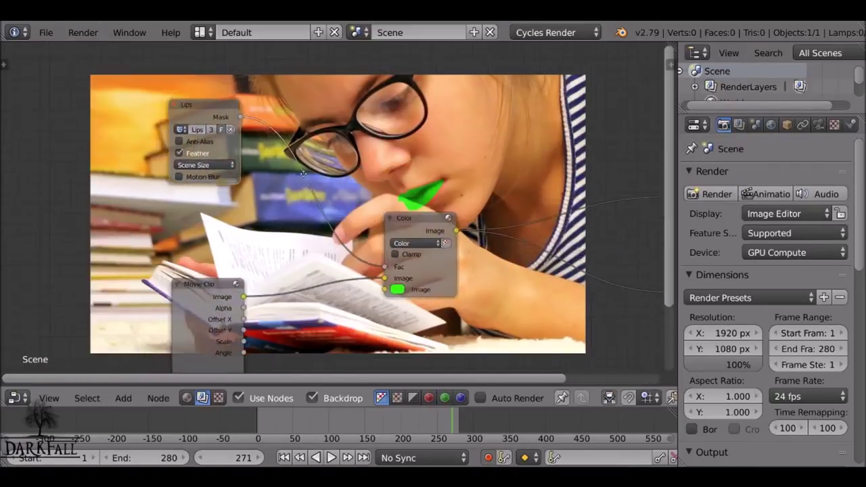
scroll(298, 167, "up", 2)
left_click_drag(203, 95, 195, 70)
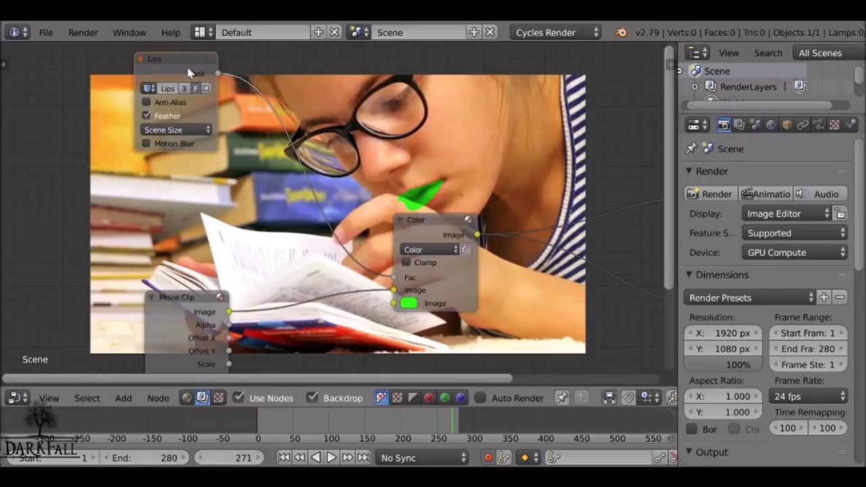
Duplicate the Lips mask node, place the copy below it, and assign the Hands mask to the copy
key("shift+d")
left_click(169, 186)
scroll(148, 195, "up", 1)
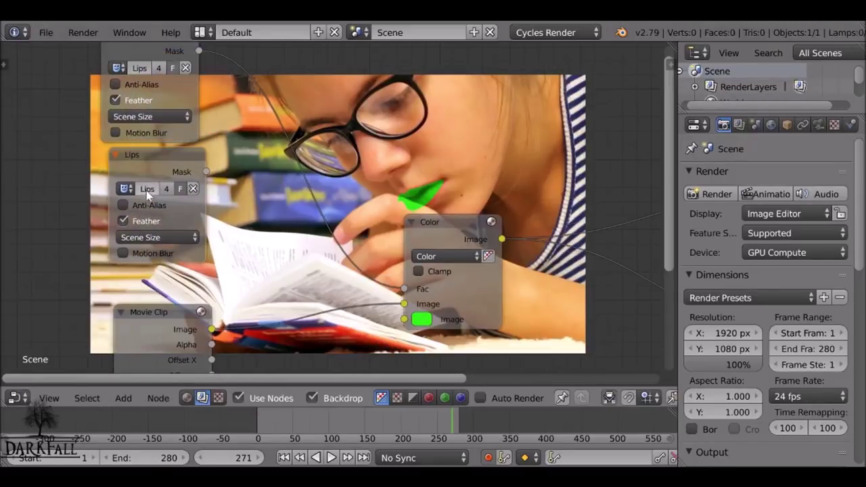
left_click(125, 189)
left_click(142, 211)
scroll(181, 142, "down", 1)
Preview the Lips and Hands masks in turn through the Viewer node to compare their shapes
left_click(192, 66, "ctrl+shift")
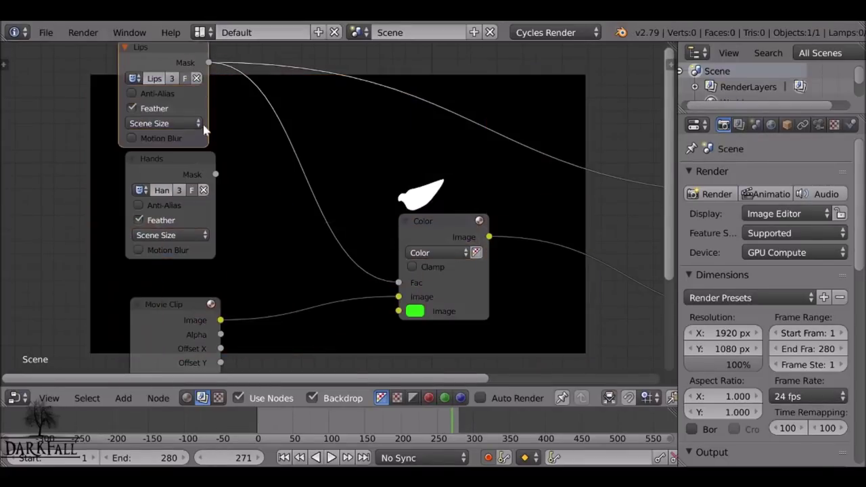
left_click(183, 173, "ctrl+shift")
middle_click_drag(180, 165, 108, 217)
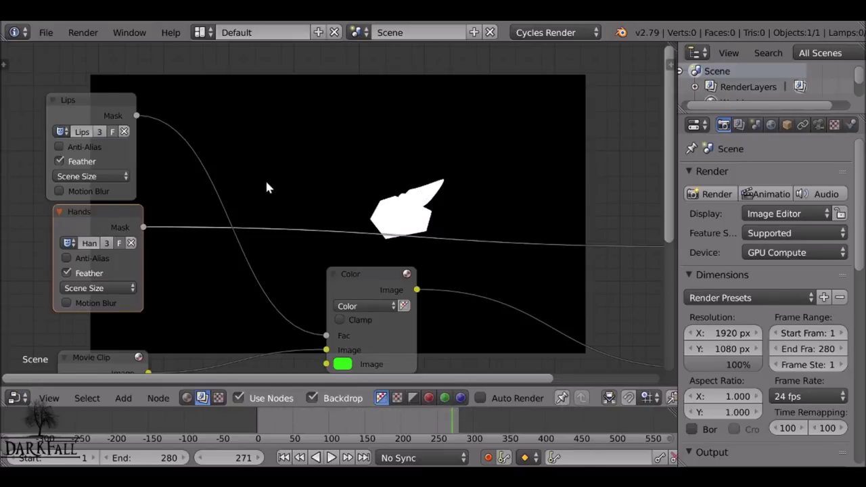
left_click(114, 112, "ctrl+shift")
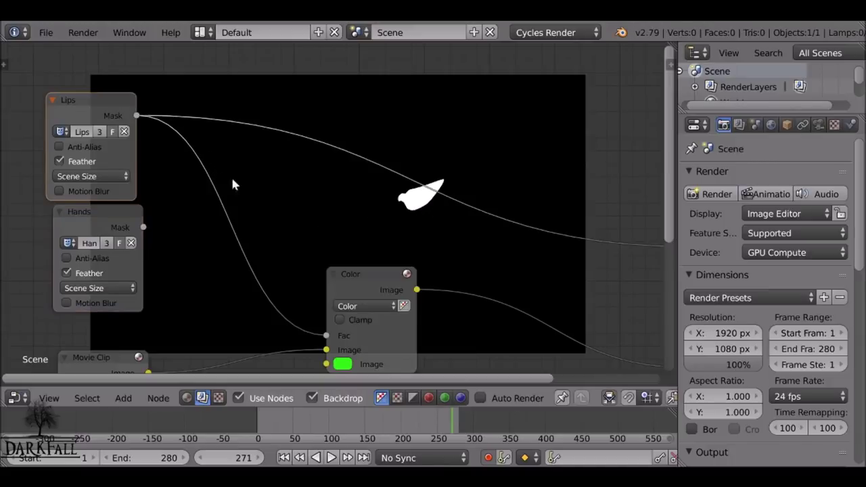
Insert a Math node between the Lips mask and the Color node's Fac, connect the Hands mask to its second value, and preview the result
key("shift+a")
mouse_move(232, 241)
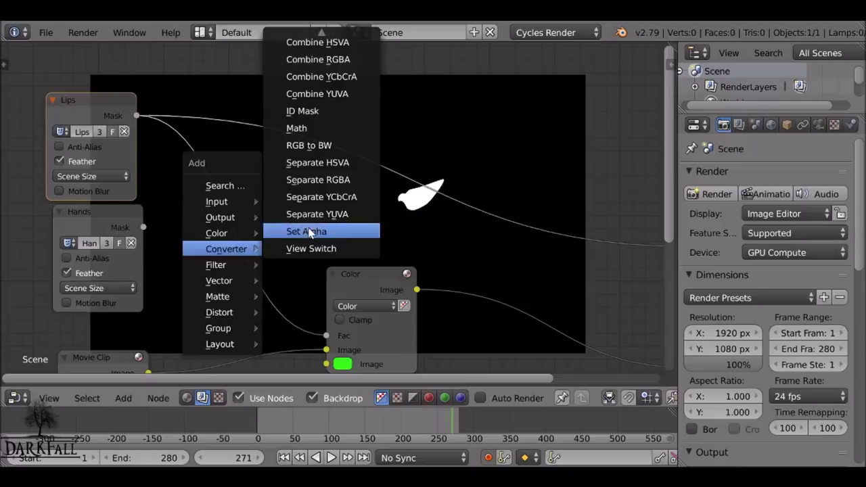
left_click(322, 128)
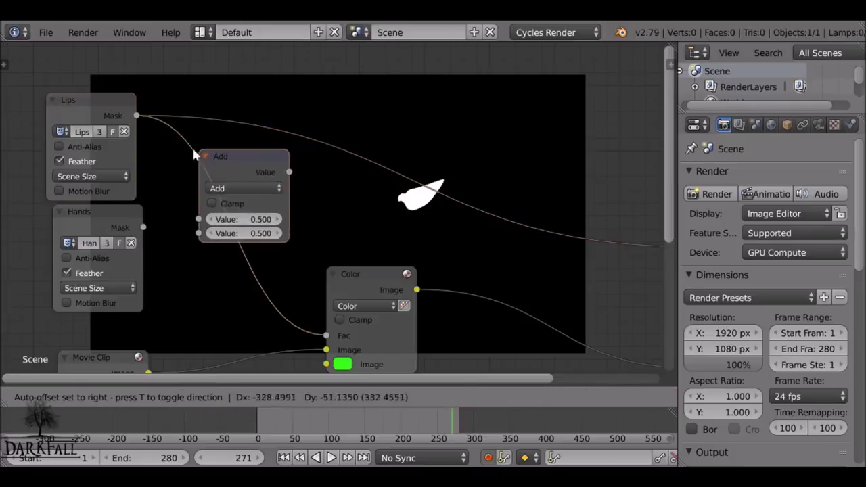
left_click(180, 178)
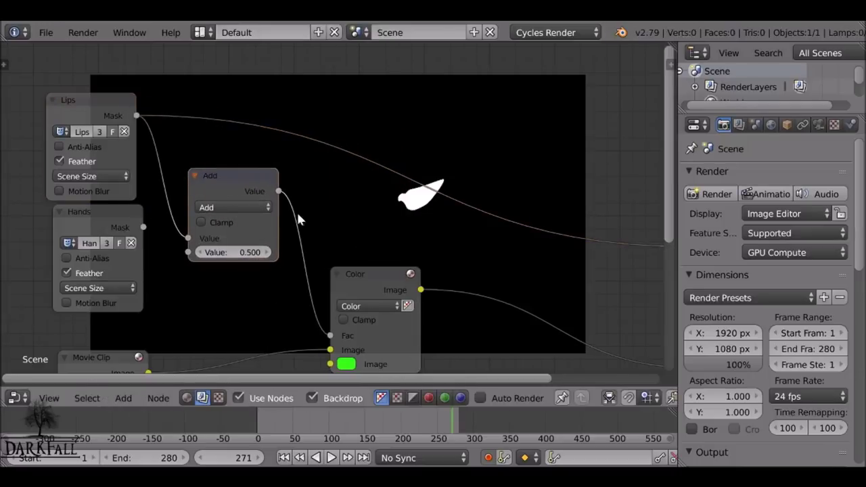
left_click(255, 185, "ctrl+shift")
middle_click_drag(232, 199, 228, 166)
left_click_drag(136, 194, 186, 220)
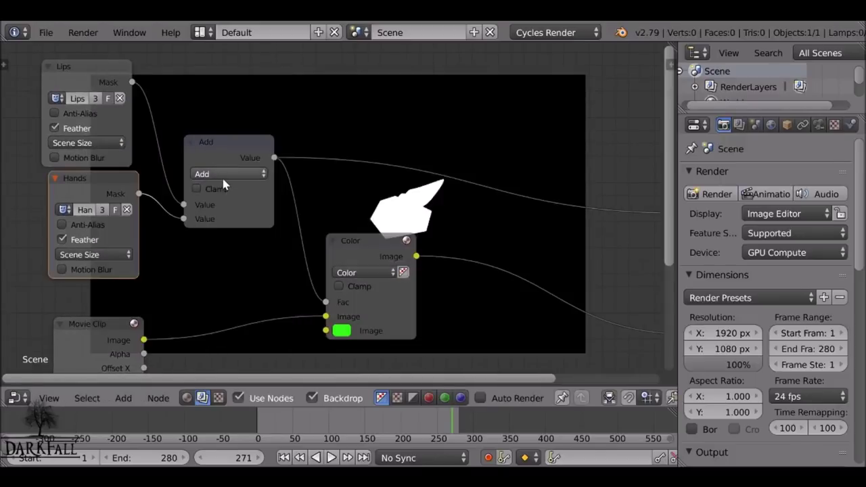
Try the Subtract, Multiply and Divide operations in turn on the Math node that combines the two masks
left_click(222, 173)
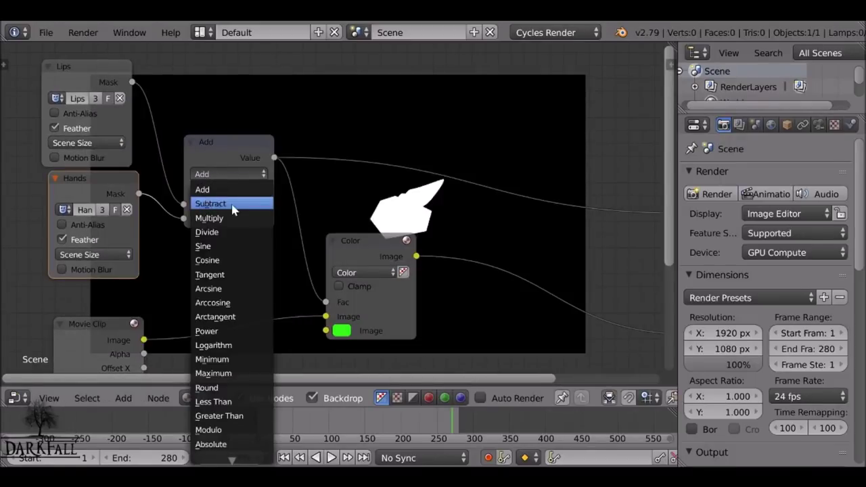
left_click(232, 204)
left_click(207, 178)
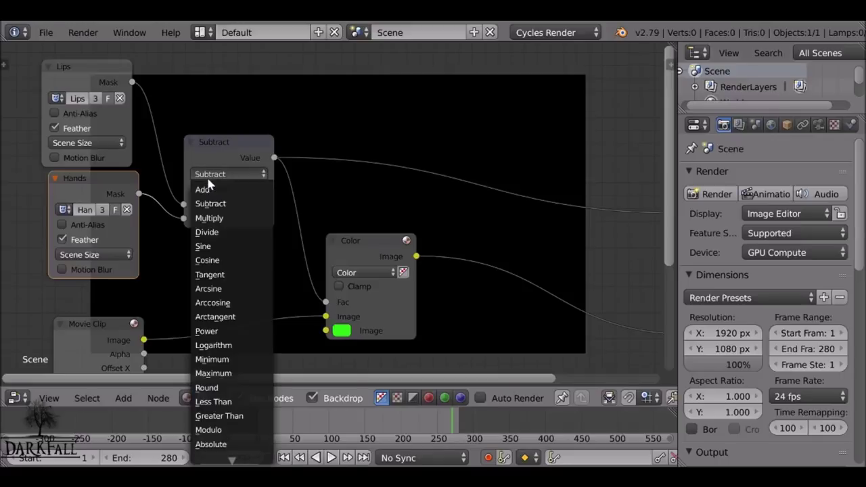
left_click(225, 220)
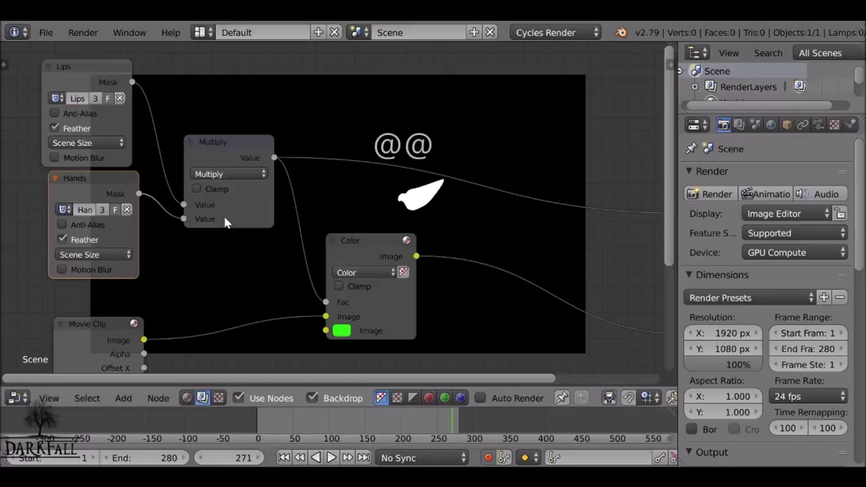
left_click(216, 173)
left_click(244, 139)
left_click(213, 174)
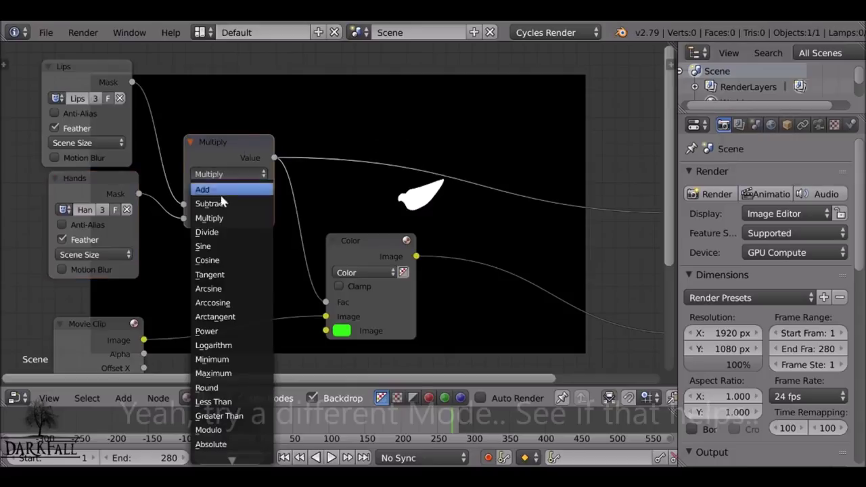
left_click(222, 200)
left_click(221, 174)
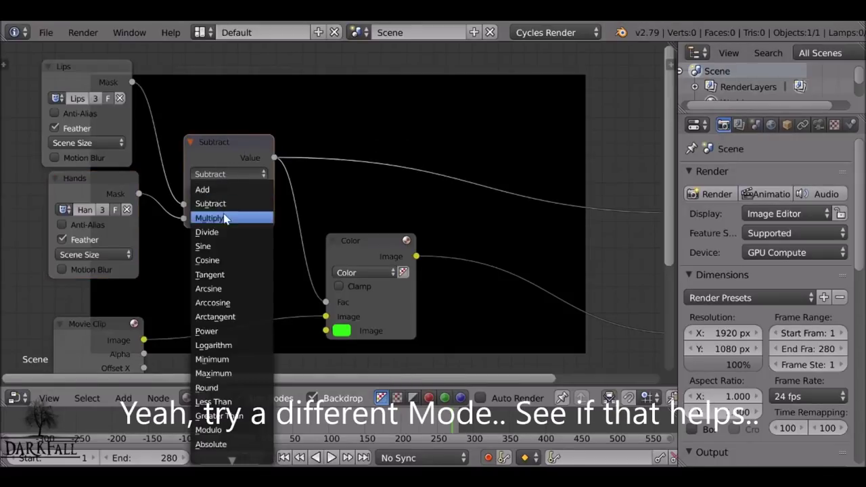
left_click(223, 217)
left_click(225, 178)
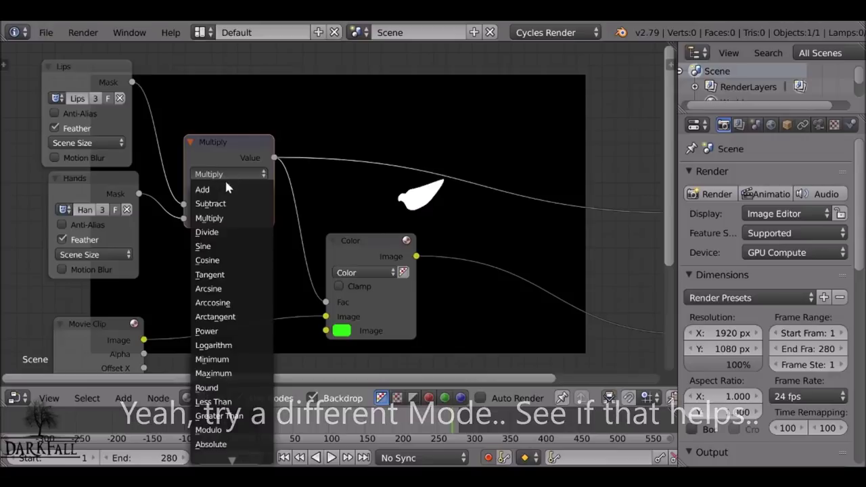
left_click(213, 226)
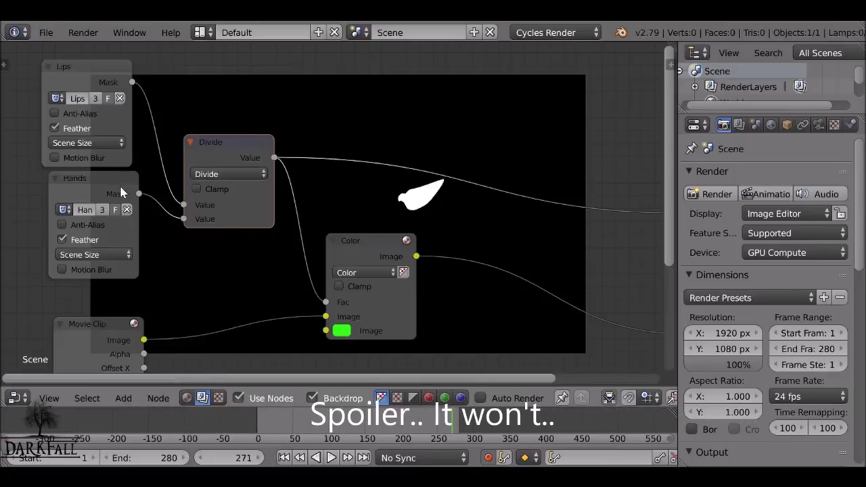
Set the Math node's operation to Subtract and preview the Lips and Hands masks separately through the Viewer
left_click_drag(207, 146, 208, 127)
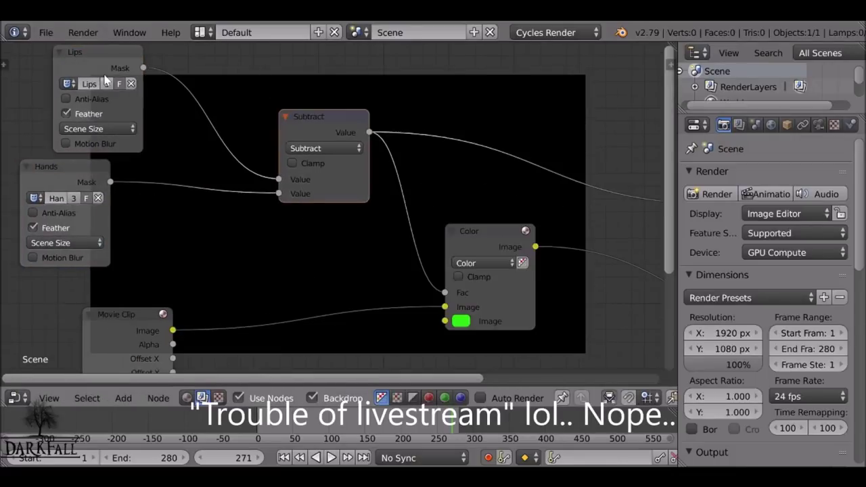
left_click(105, 80, "ctrl+shift")
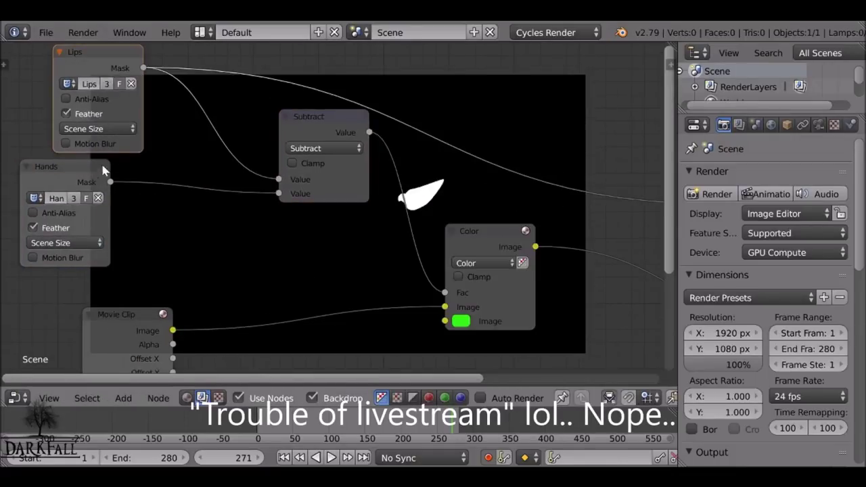
left_click(91, 181, "ctrl+shift")
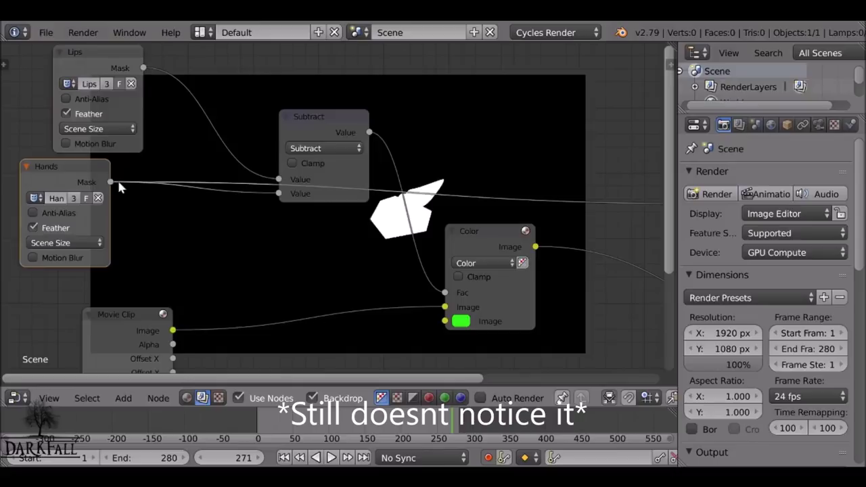
Try an Invert node after the Hands mask to check the inverted shape, and remove the node again
key("shift+a")
mouse_move(139, 212)
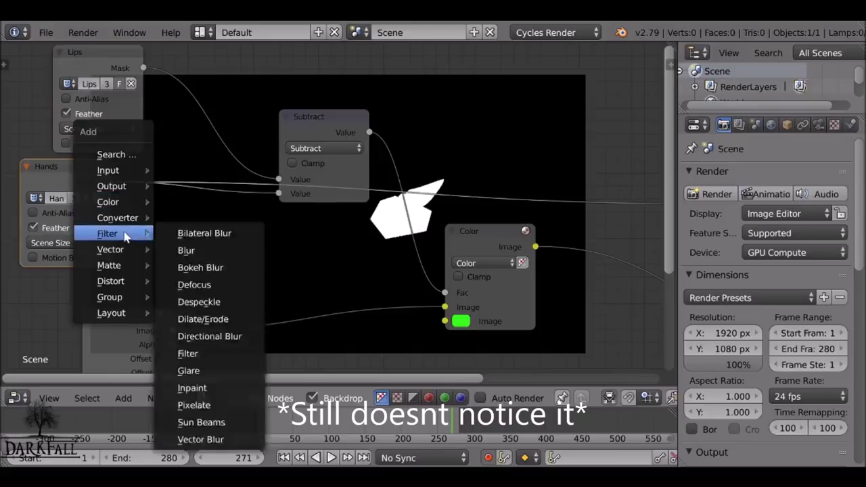
left_click(190, 322)
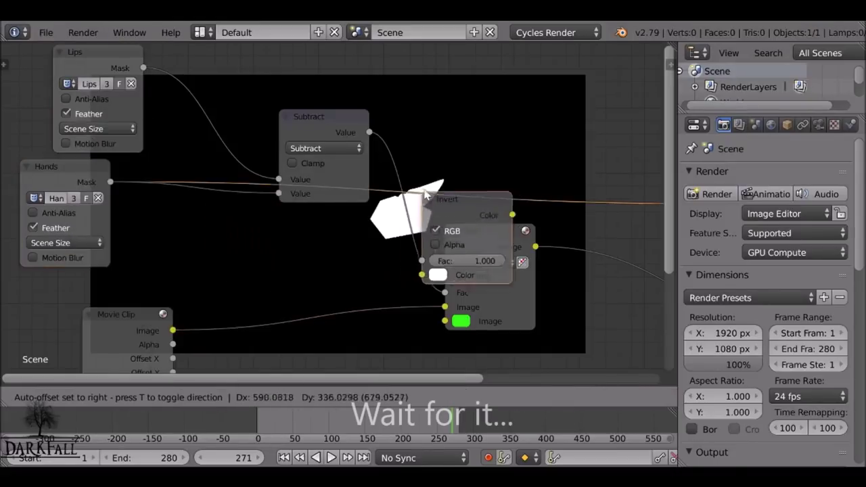
left_click(452, 158)
left_click_drag(481, 156, 217, 167)
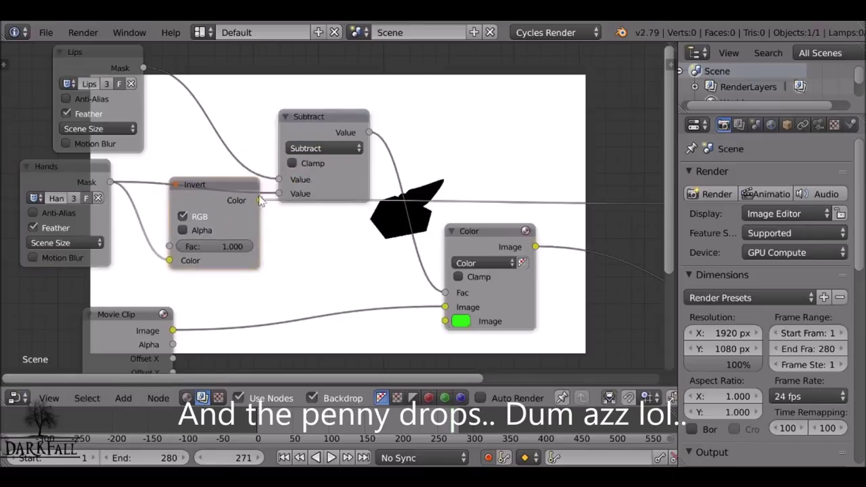
key("ctrl+x")
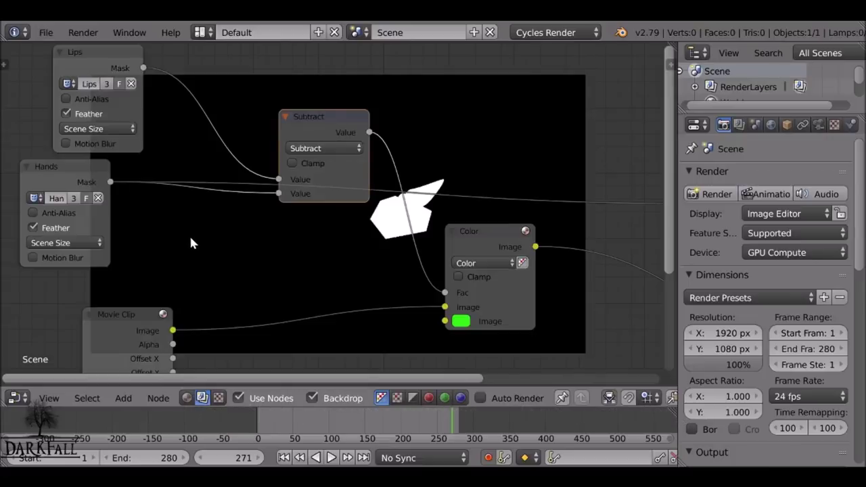
Delete the Reference/delete layer from the Hands mask in the Movie Clip Editor and return to the Node Editor
left_click(16, 398)
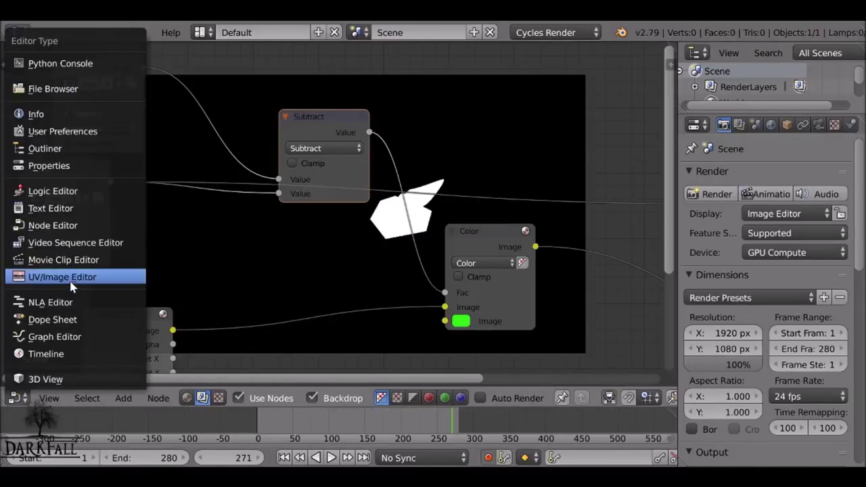
left_click(84, 262)
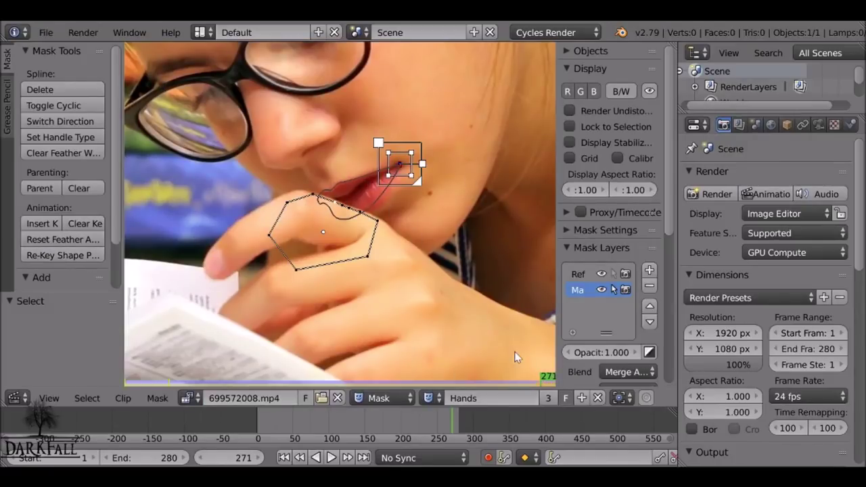
left_click(465, 398)
key("Return")
left_click_drag(556, 274, 482, 290)
left_click(521, 275)
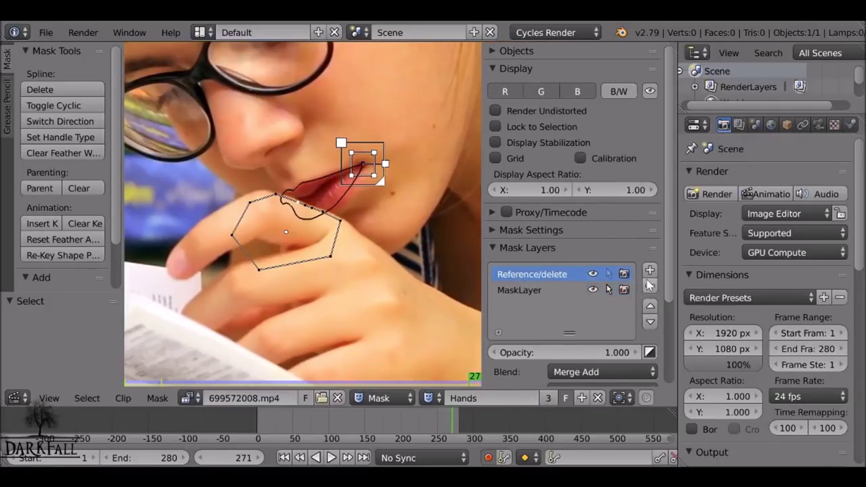
left_click(649, 285)
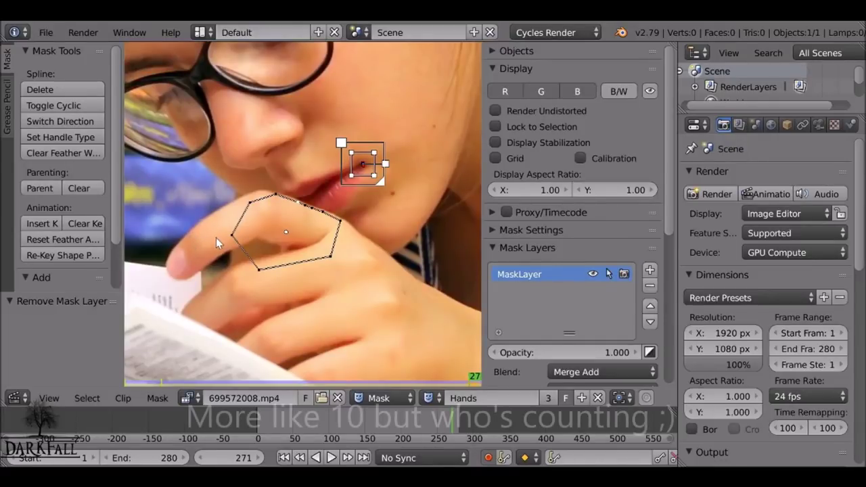
left_click(13, 398)
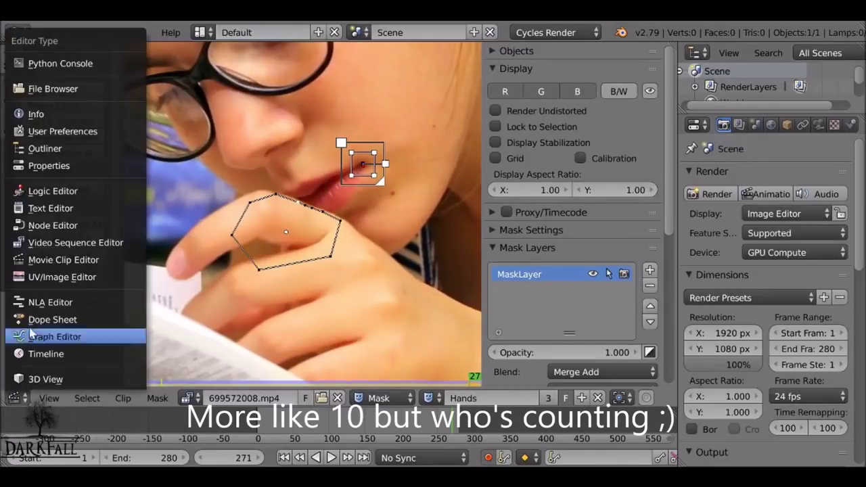
left_click(72, 225)
Preview the masks, the Subtract node and the Color node in turn through the Viewer, and enable Clamp on the Subtract node
left_click_drag(321, 126, 307, 98)
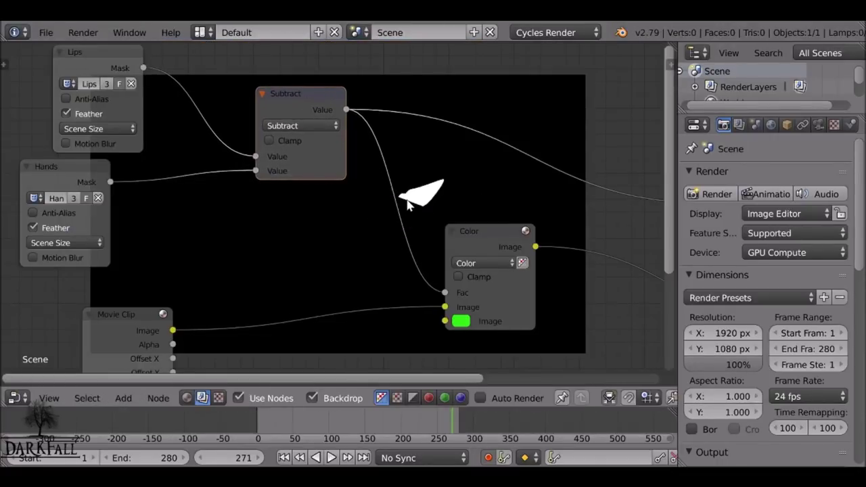
left_click(131, 68, "ctrl+shift")
left_click(85, 164, "ctrl+shift")
left_click(316, 113, "ctrl+shift")
left_click(475, 232, "ctrl+shift")
middle_click_drag(448, 175, 377, 222)
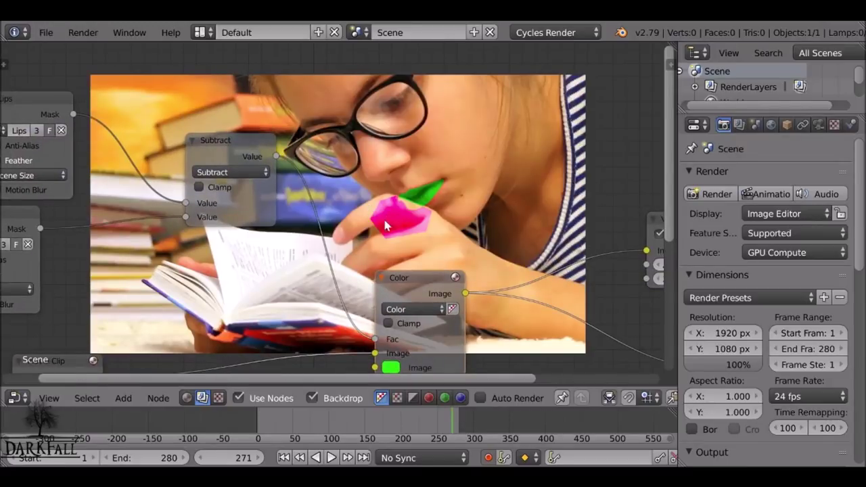
left_click(198, 187)
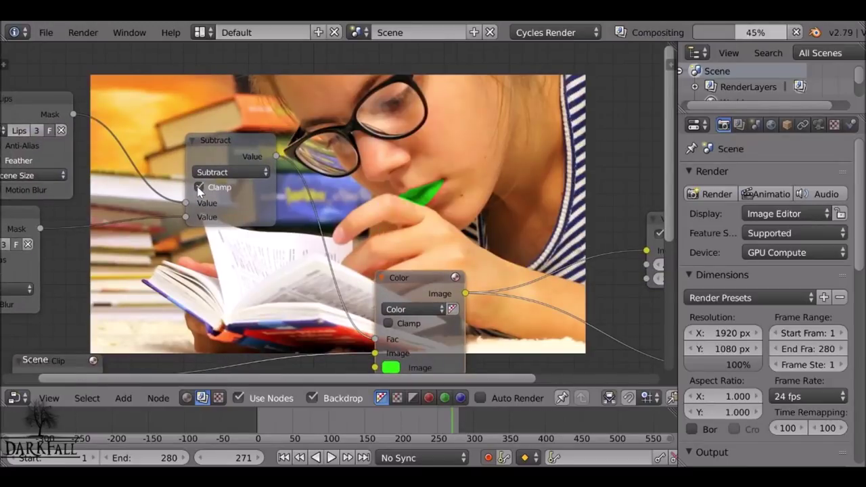
Set the Color node's second image color to a light violet-blue with R 0.387, G 0.400 and B 1.000
middle_click_drag(402, 214, 316, 94)
left_click(303, 226)
left_click(336, 107)
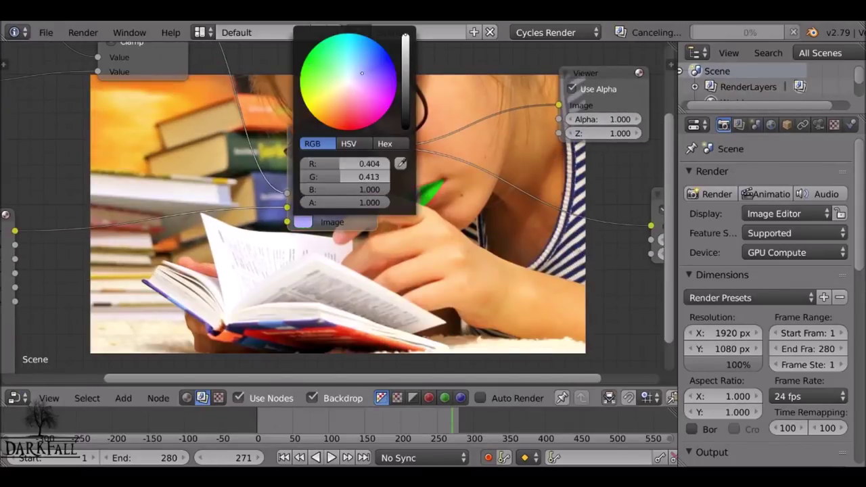
Switch the Color mix node to Hue mode and set its second image color to pale blue, R 0.712, G 0.869, B 1.000
middle_click_drag(374, 252, 211, 228)
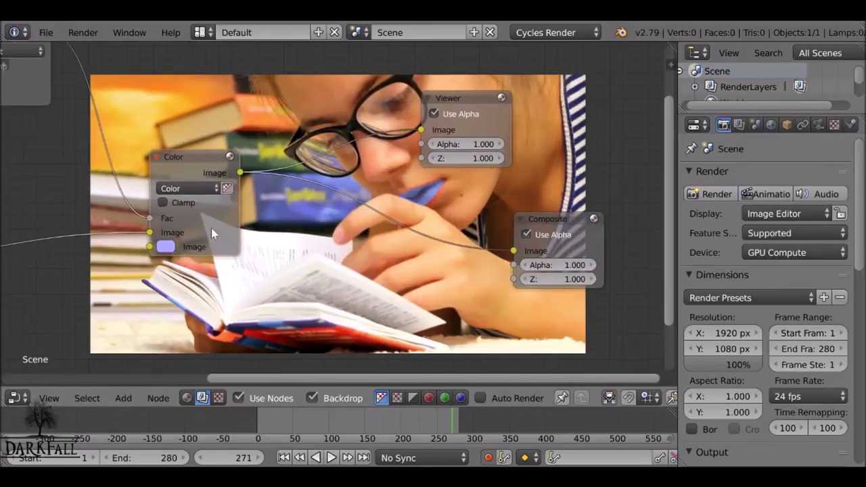
left_click(197, 192)
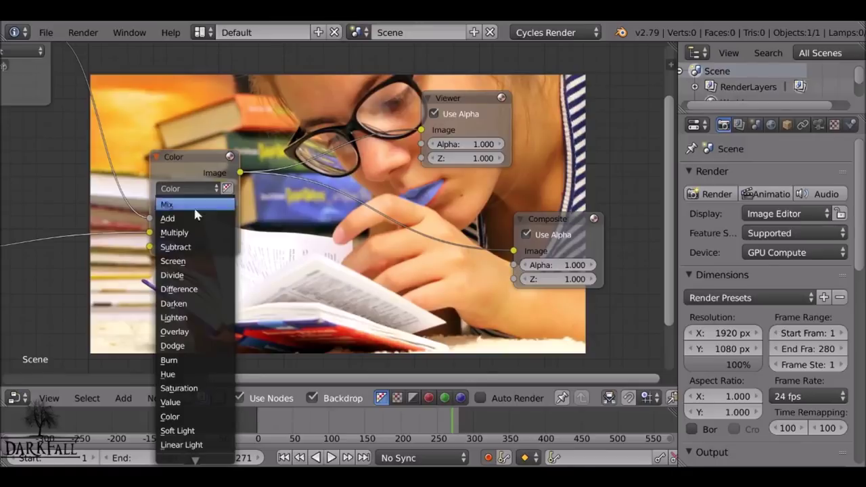
left_click(175, 374)
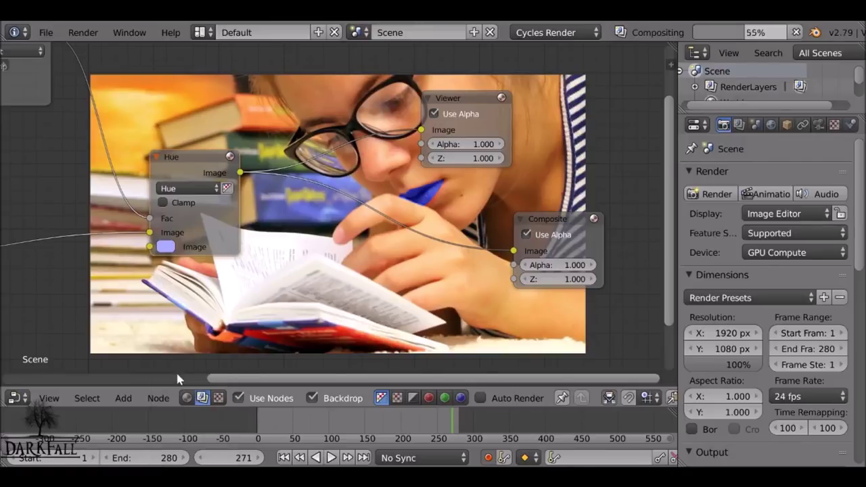
left_click(169, 247)
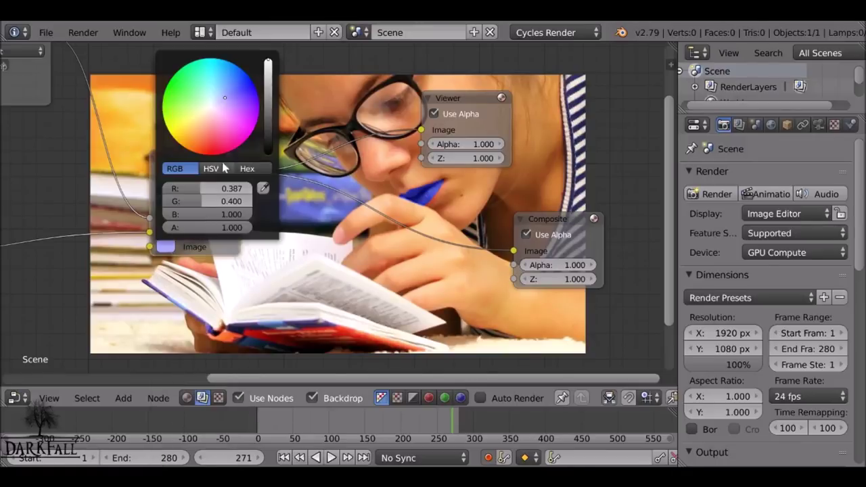
left_click_drag(224, 98, 214, 100)
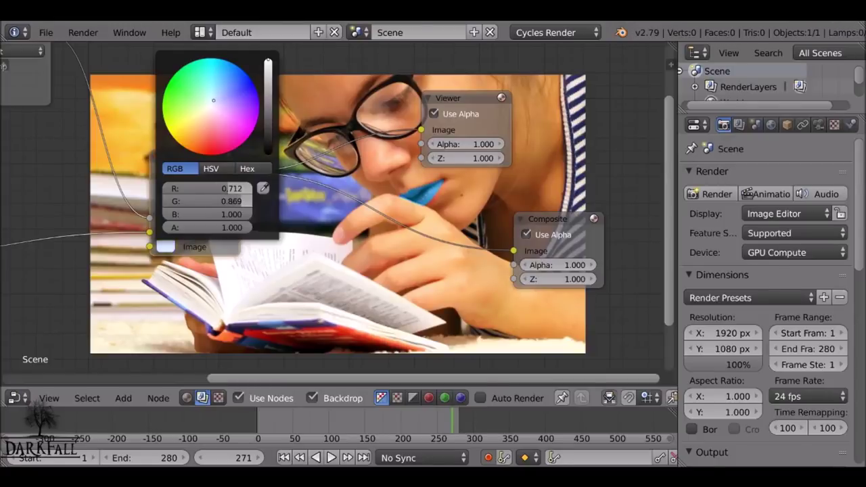
Make room between the Subtract node and the Hue node, then add a Blur node
middle_click_drag(412, 189, 468, 201)
middle_click_drag(275, 256, 389, 259)
middle_click_drag(297, 56, 351, 199)
key("shift+a")
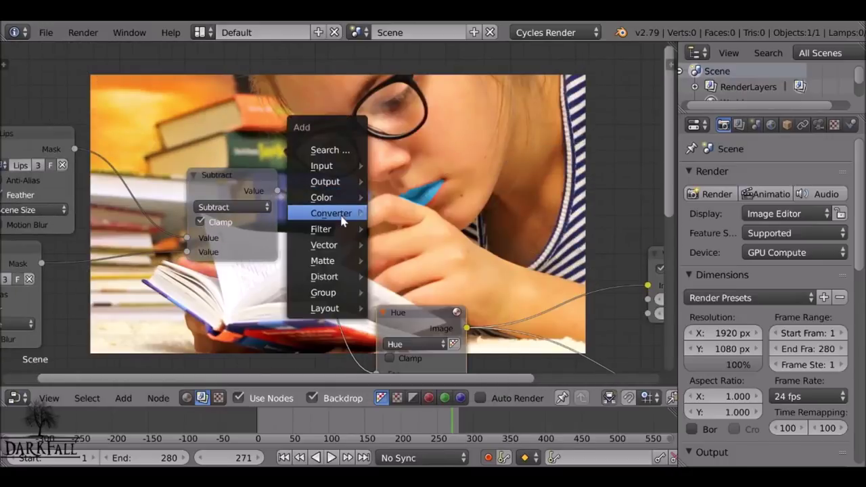
mouse_move(342, 229)
left_click(397, 246)
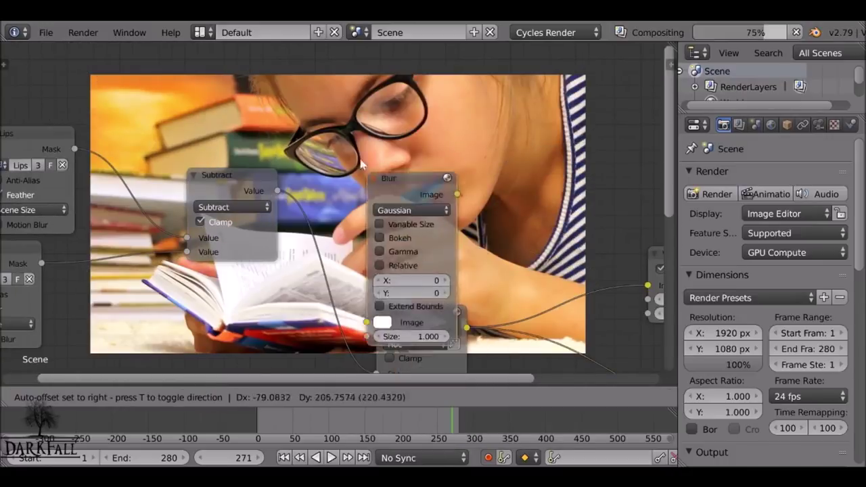
left_click(130, 320)
Insert the Blur node into the link between the Lips mask and the Subtract node, spacing the mask nodes apart
middle_click_drag(190, 237, 319, 263)
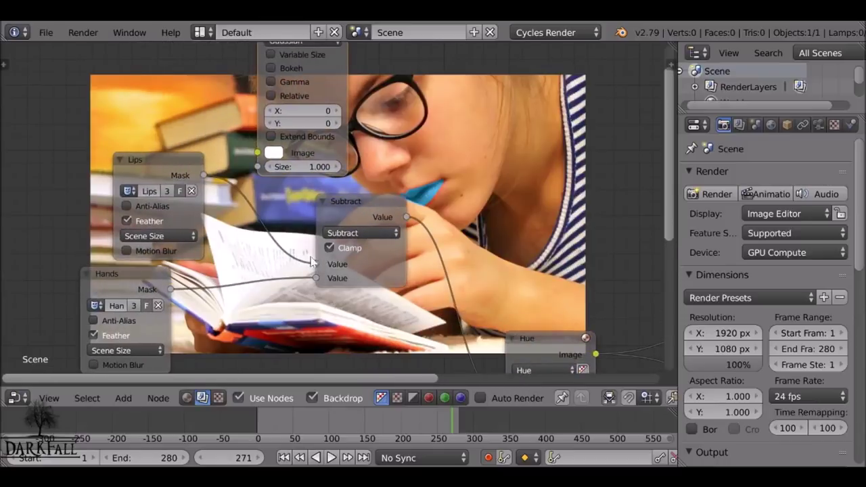
left_click_drag(148, 167, 99, 125)
middle_click_drag(395, 174, 329, 181)
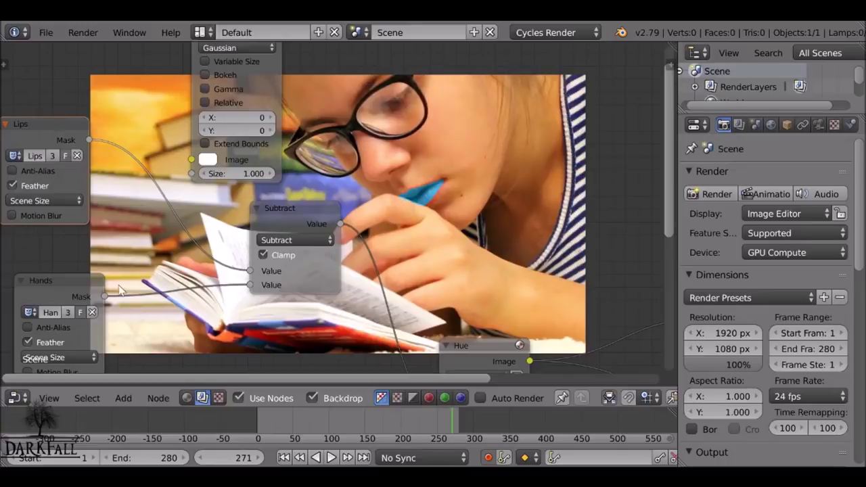
scroll(153, 291, "down", 1)
left_click_drag(271, 86, 220, 118)
left_click_drag(117, 169, 107, 104)
left_click(231, 119)
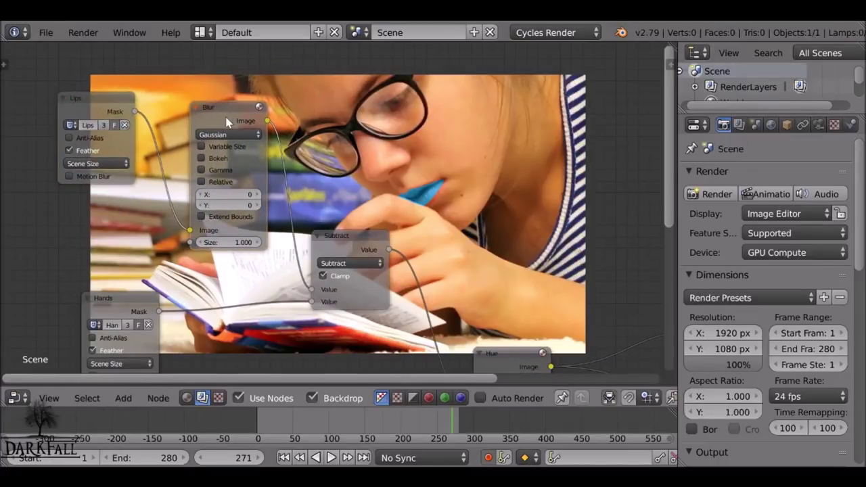
Set the Blur node's X and Y to 12
scroll(233, 156, "up", 2)
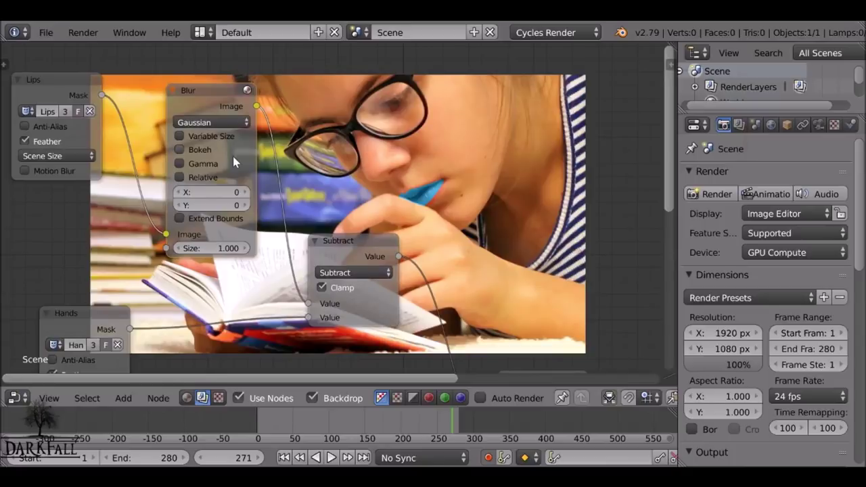
left_click(226, 191)
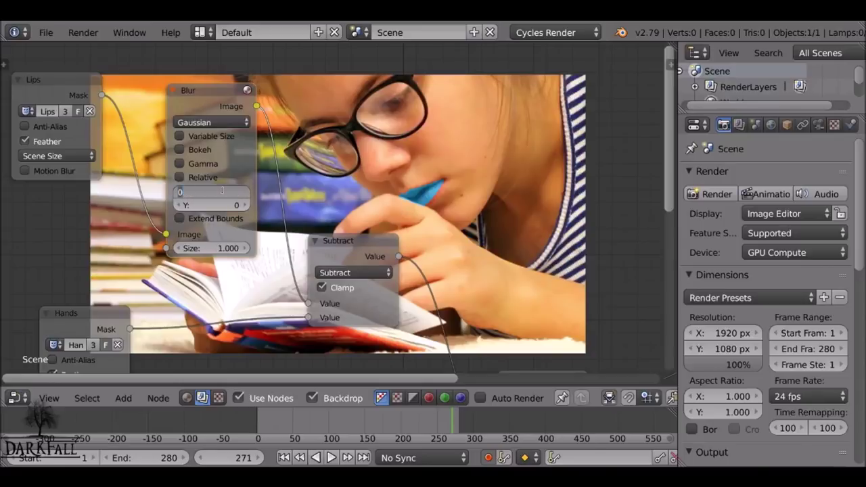
key("Return")
left_click(229, 192)
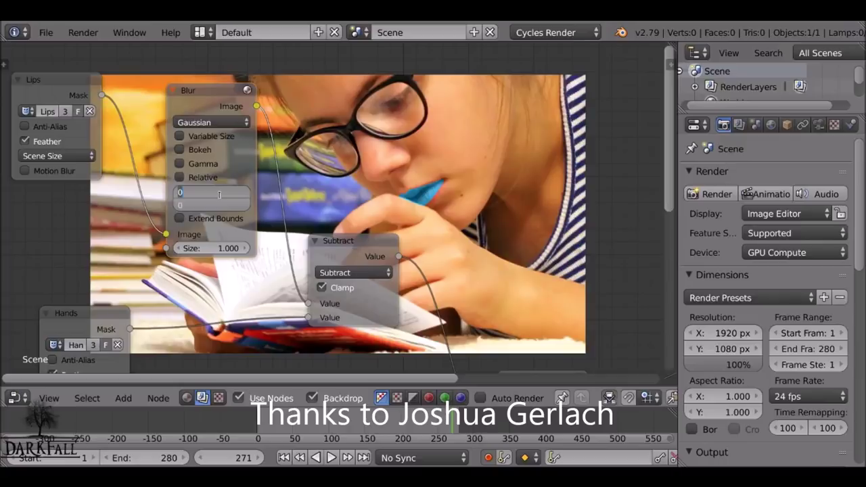
type("12")
key("Tab")
type("12")
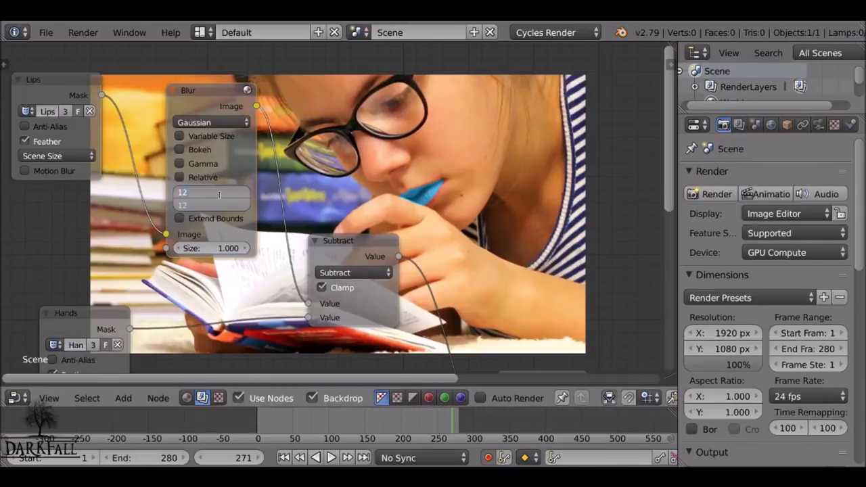
key("Return")
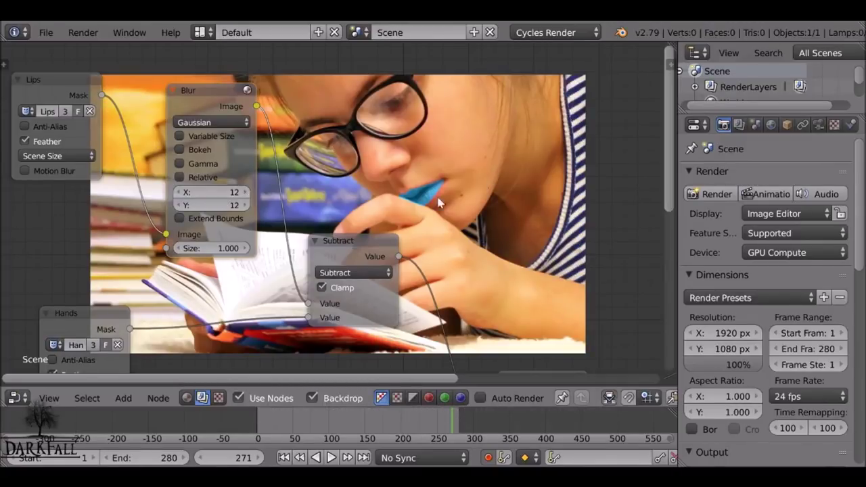
Increase the Blur node's X and Y to 30
left_click(218, 191)
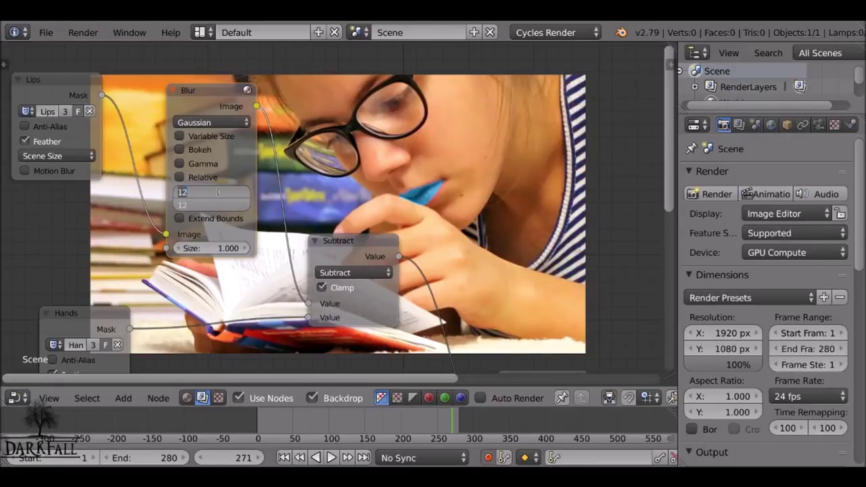
type("30")
key("Tab")
type("30")
key("Return")
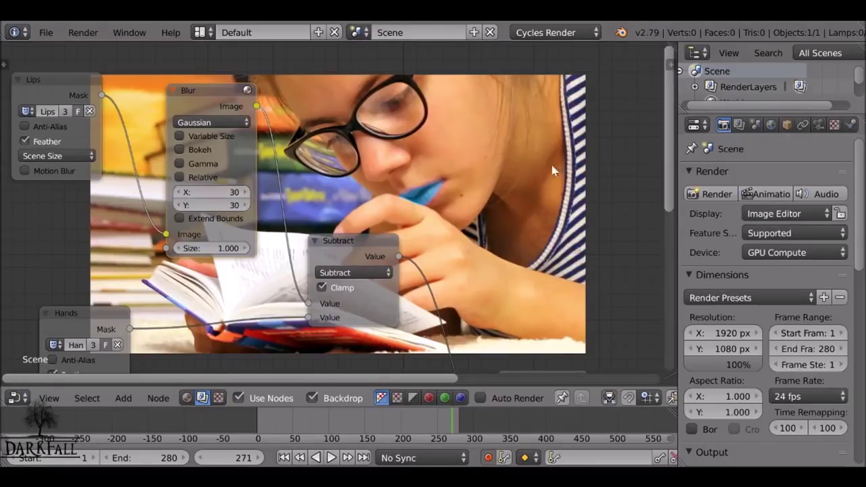
Set the Blur node's X and Y to 20
left_click(222, 192)
type("2")
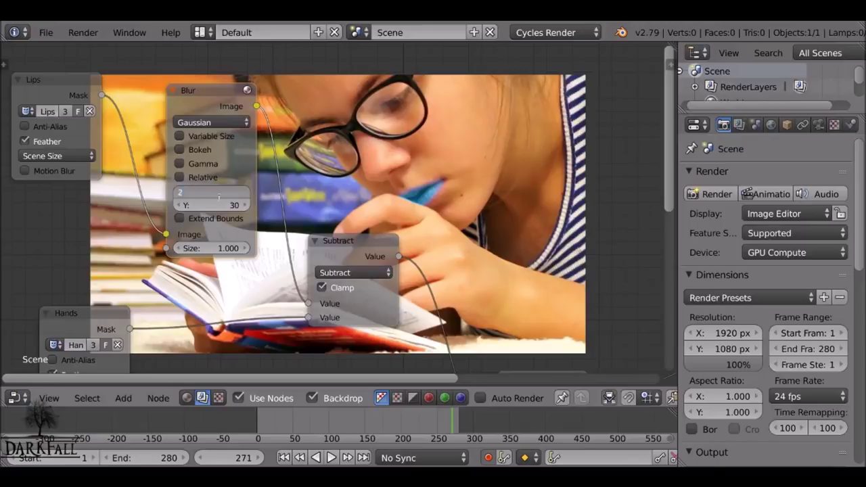
type("0")
key("Return")
left_click_drag(218, 193, 217, 205)
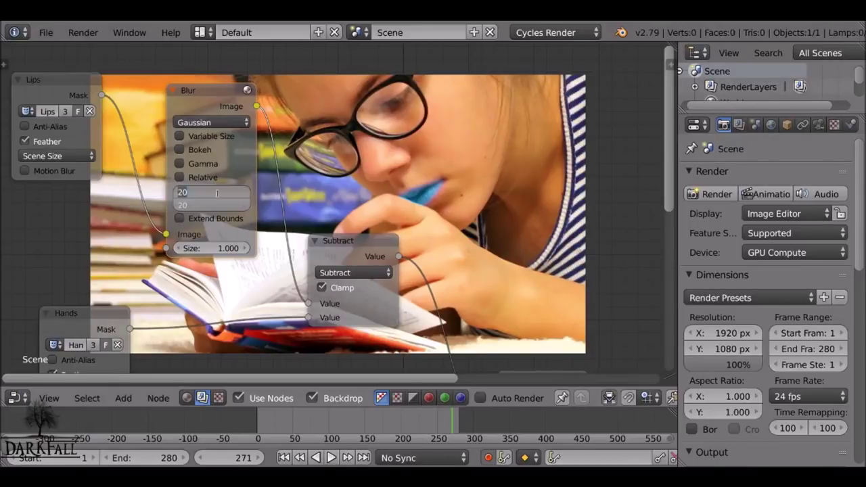
type("20")
key("Return")
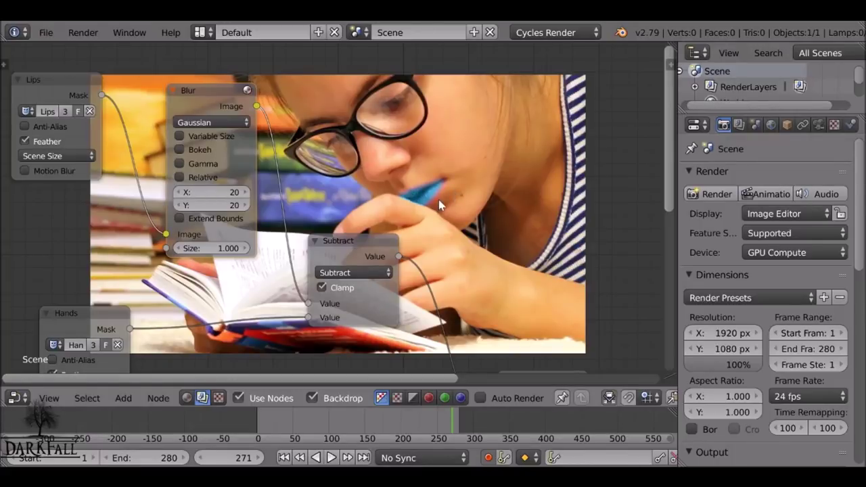
Start a new file by reloading the start-up file
left_click(427, 418)
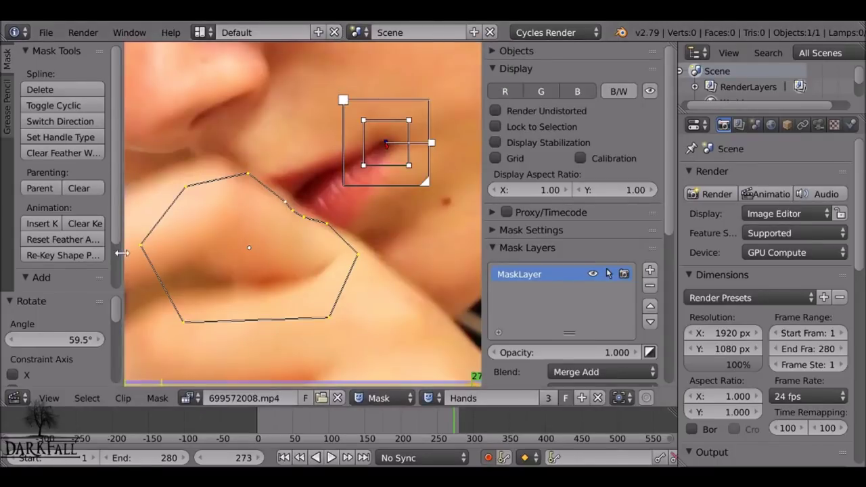
left_click(46, 32)
left_click(61, 47)
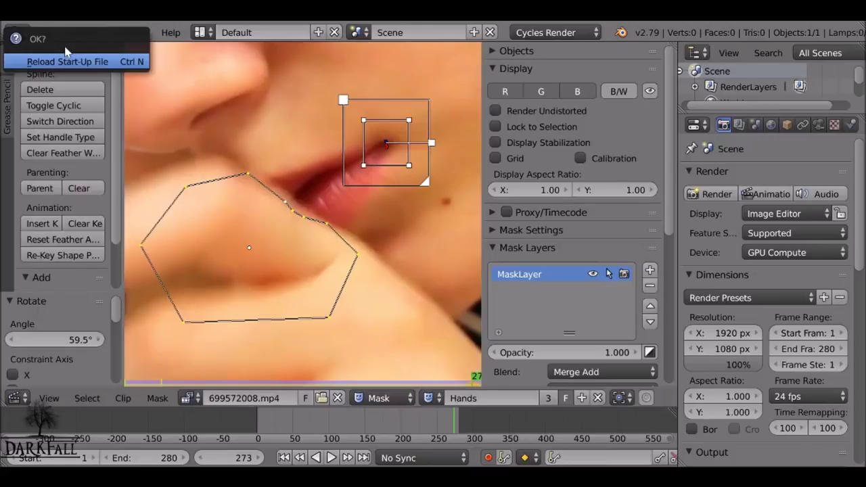
left_click(80, 63)
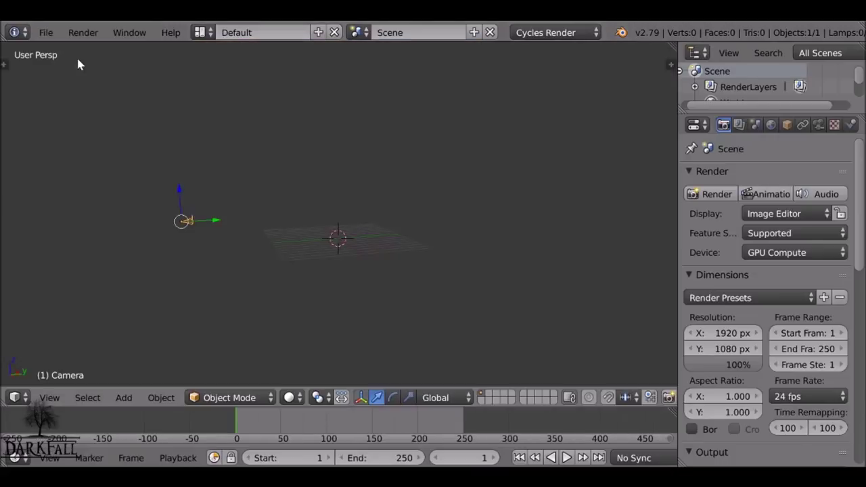
Switch the 3D View to the Movie Clip Editor and load the clip Raw0001-0168.avi
left_click(15, 397)
left_click(43, 263)
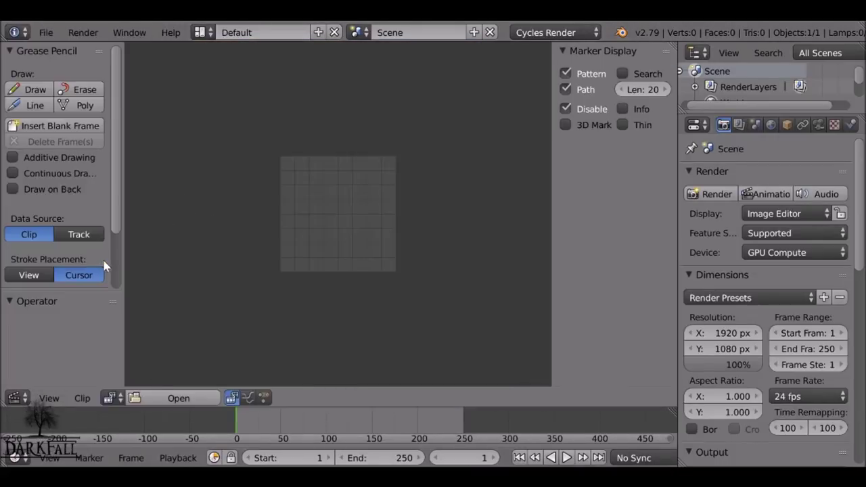
left_click(153, 398)
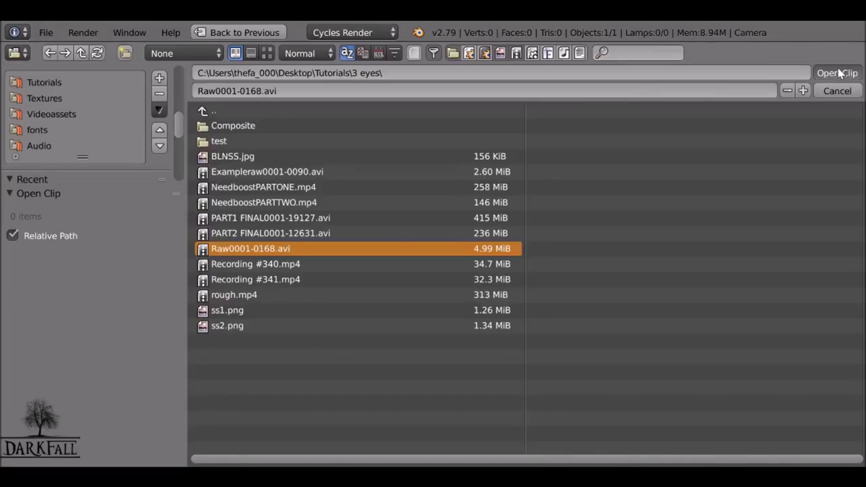
left_click(839, 73)
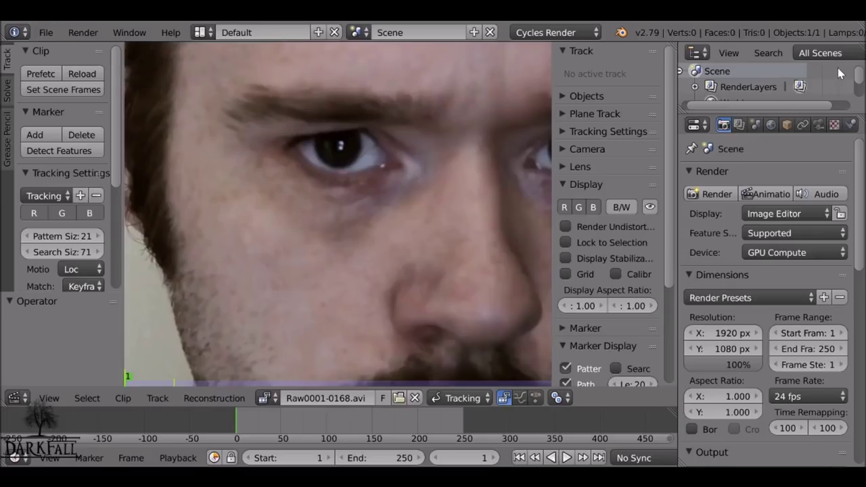
Prefetch the clip's frames and set the scene frame range to match the clip
scroll(451, 129, "down", 5)
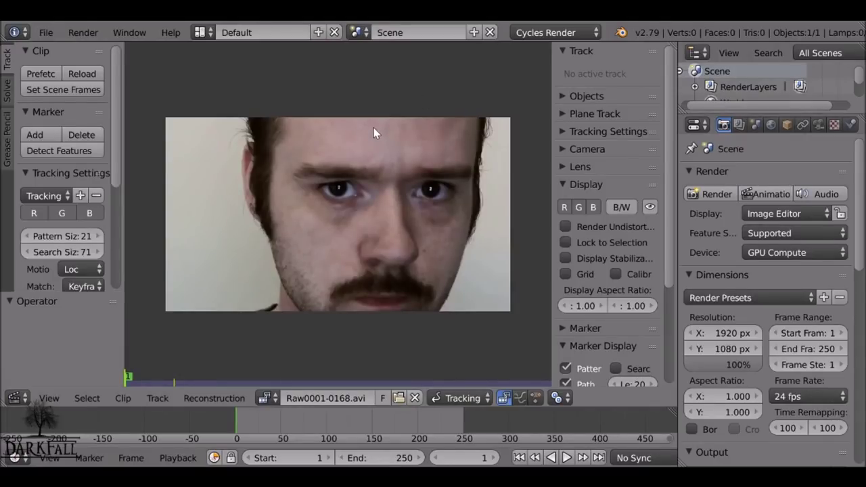
left_click(49, 75)
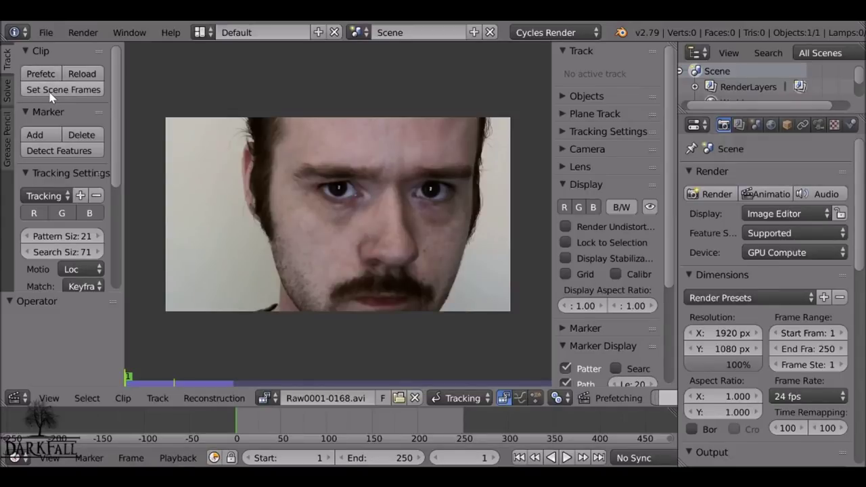
left_click(51, 93)
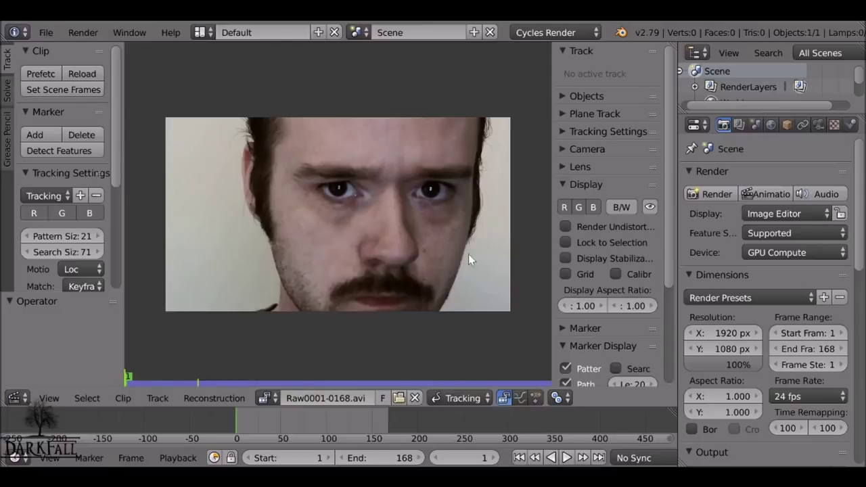
scroll(287, 186, "down", 1)
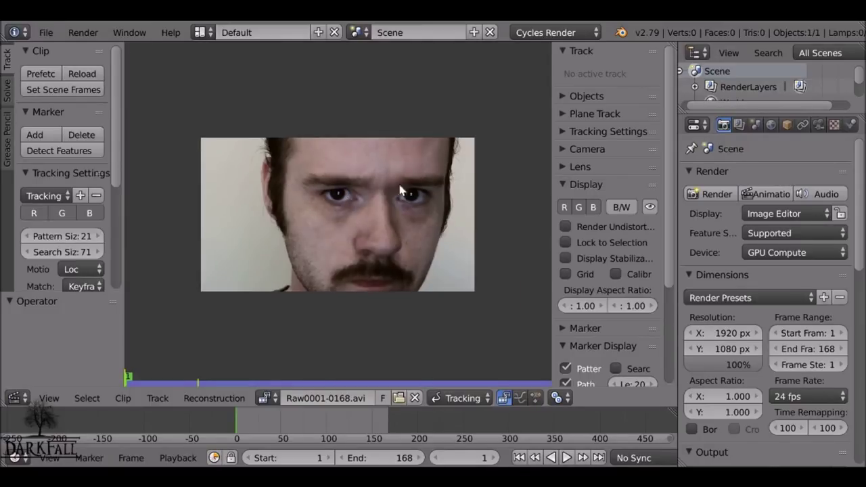
scroll(360, 203, "down", 2)
scroll(359, 183, "up", 3)
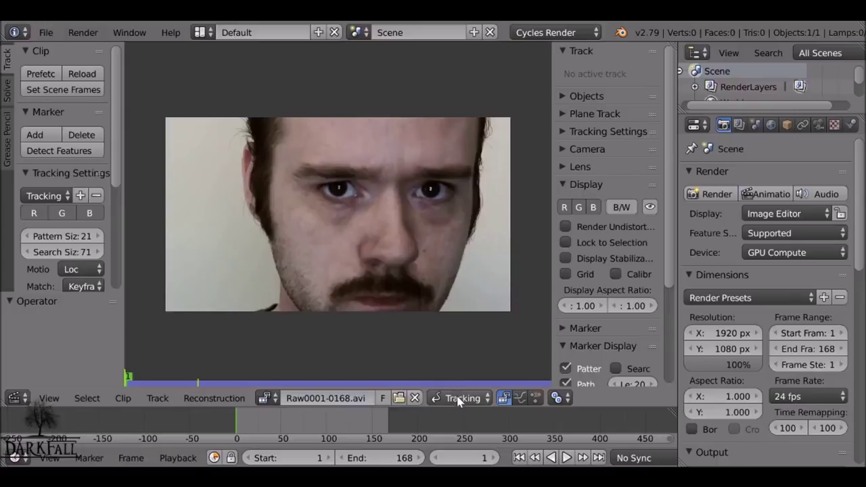
Set the tracking pattern match to Previous frame with Normalize enabled, and turn on the marker search area display
left_click(81, 286)
left_click(101, 251)
left_click_drag(121, 152, 137, 152)
scroll(95, 237, "down", 3)
left_click(78, 249)
left_click(88, 232)
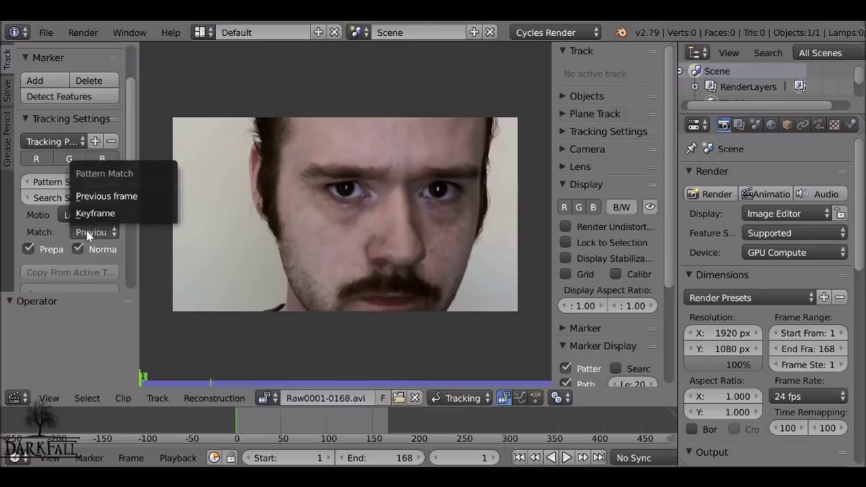
left_click(615, 369)
Add a tracking marker between the man's eyebrows, scale it by about 8.57, and shrink its search area
left_click(397, 170, "ctrl")
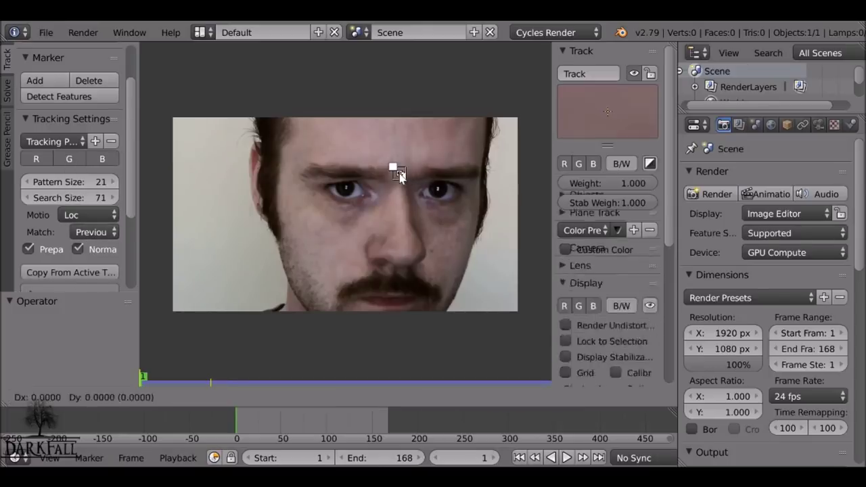
key("s")
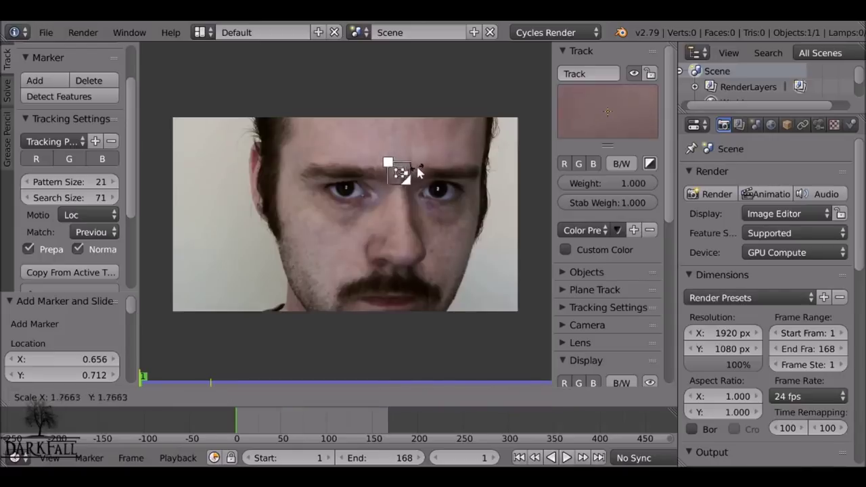
left_click(487, 169)
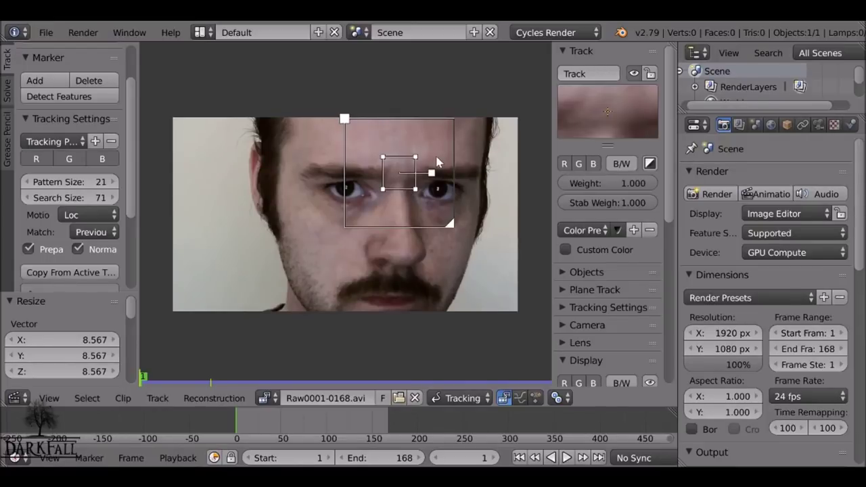
left_click_drag(452, 225, 435, 212)
Try to track the marker forwards through the clip, then return to the first frame
scroll(74, 216, "down", 5)
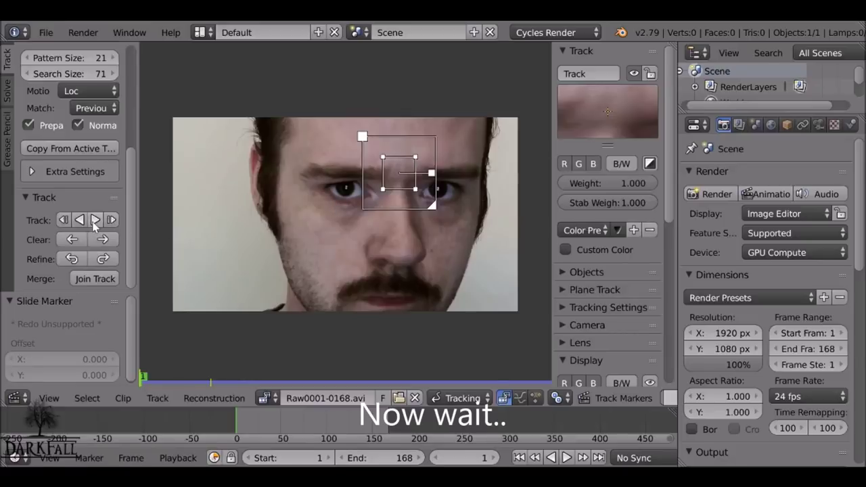
mouse_move(286, 424)
left_mouse_down()
mouse_move(271, 428)
mouse_move(282, 428)
left_mouse_up()
left_click(519, 458)
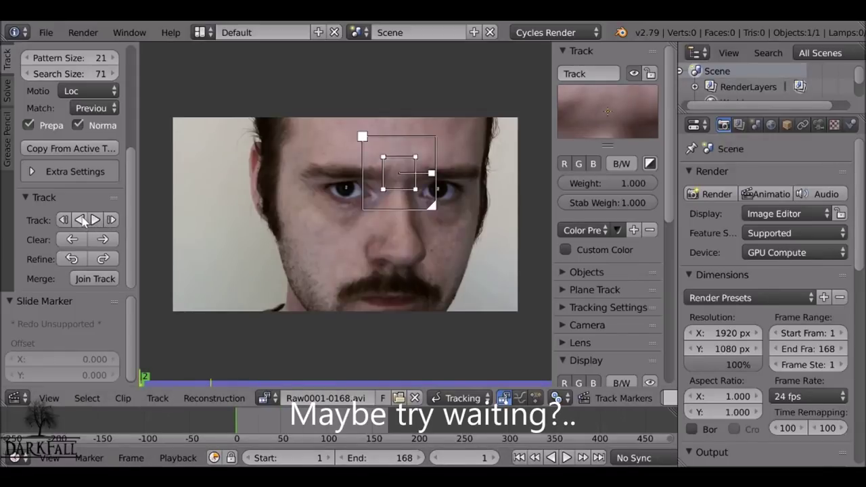
Delete the track and replace it with a new enlarged marker between the eyebrows
key("x")
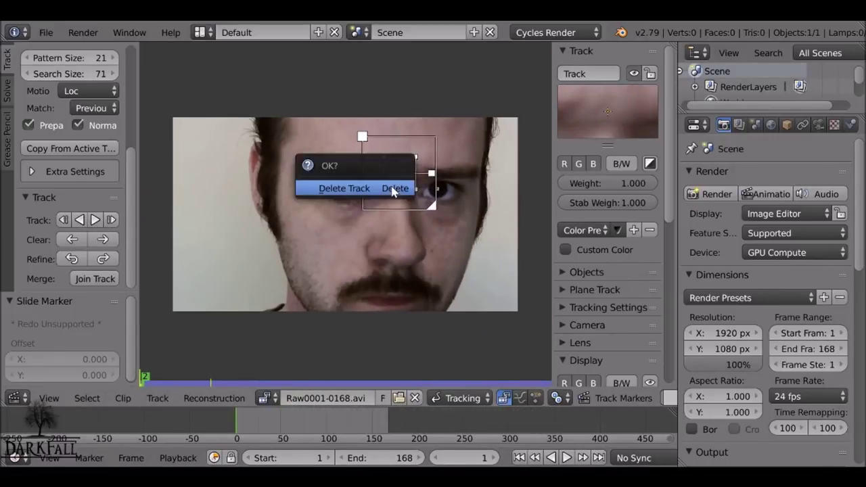
left_click(393, 188)
left_click(406, 178, "ctrl")
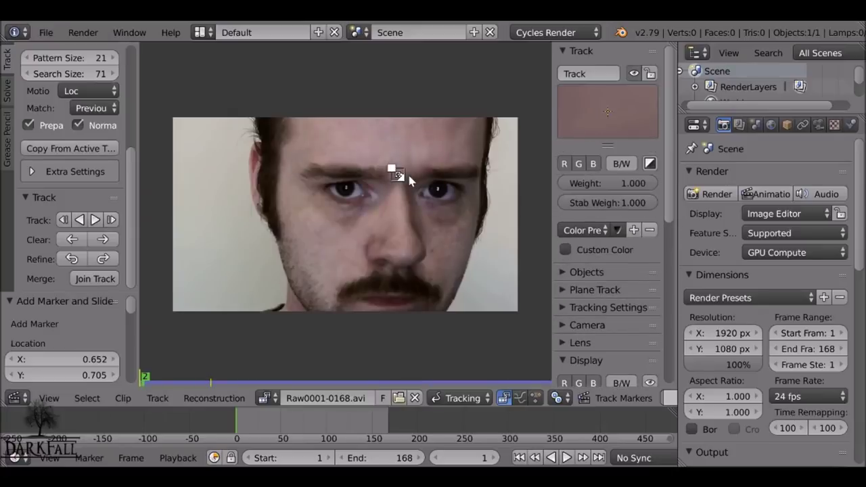
key("s")
left_click(464, 180)
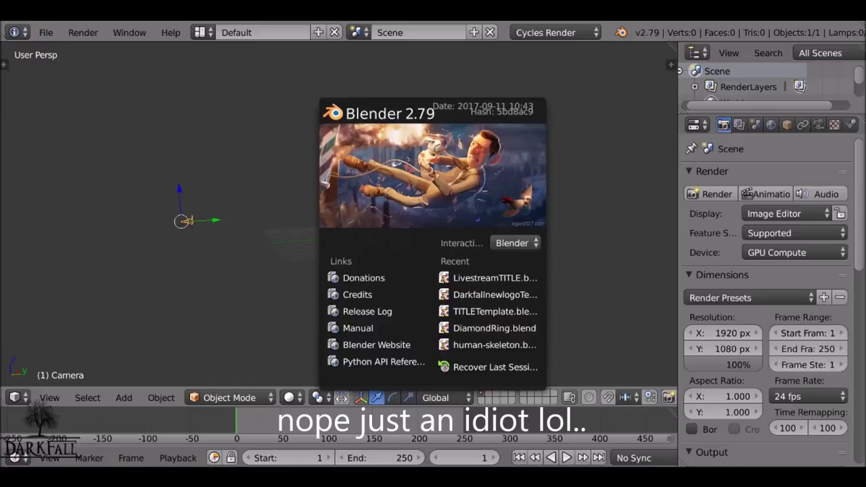
Switch the 3D view to the Movie Clip Editor and open Raw0001-0168.avi from the Tutorials folder "3 eyes"
left_click(14, 397)
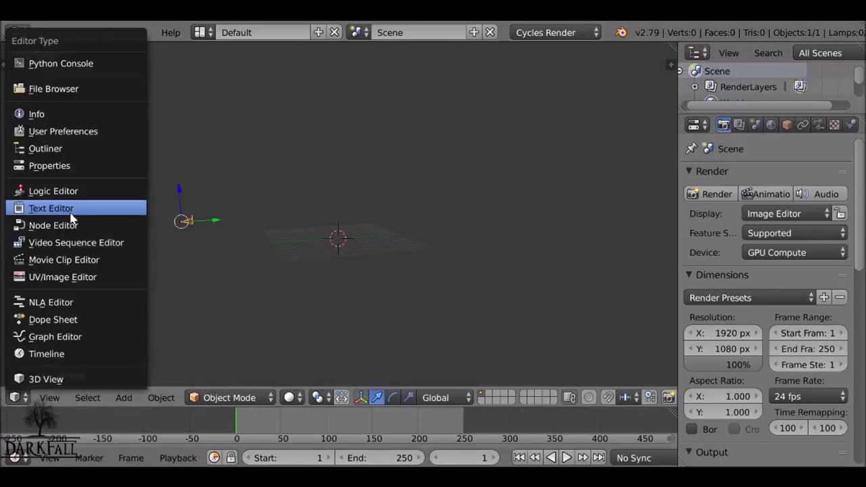
left_click(72, 259)
left_click(178, 398)
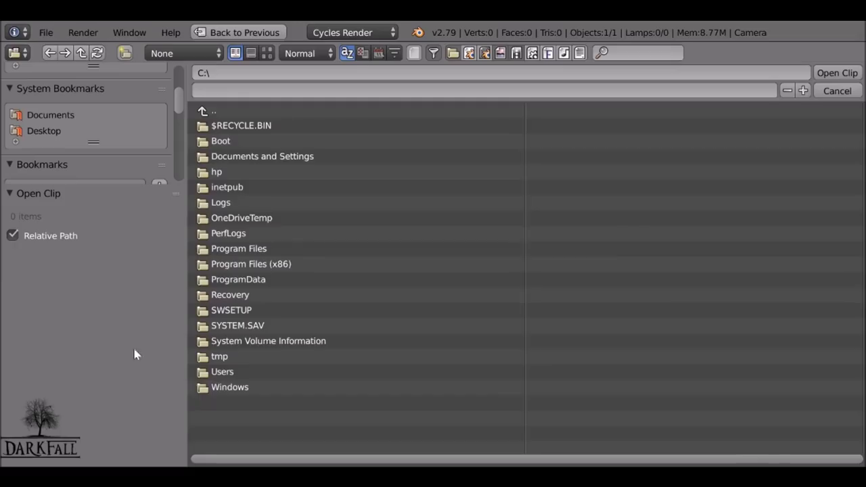
scroll(61, 135, "down", 5)
scroll(63, 115, "up", 2)
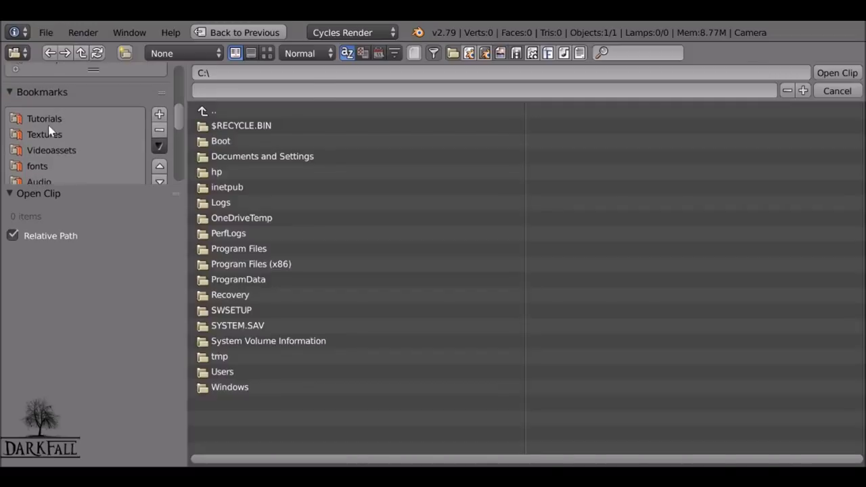
left_click(53, 120)
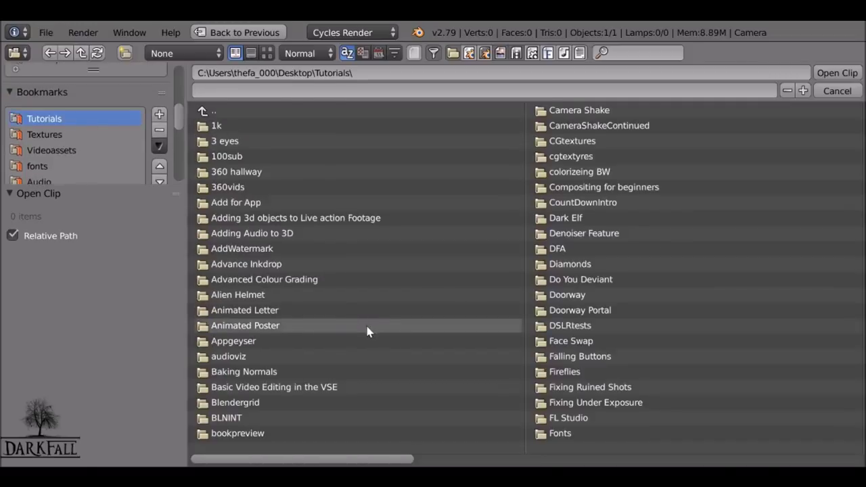
left_click(240, 142)
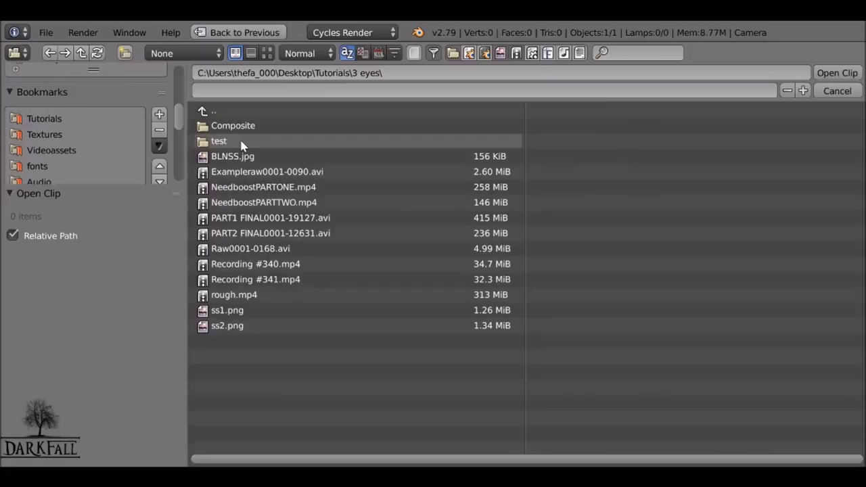
left_click(276, 247)
double_click(276, 247)
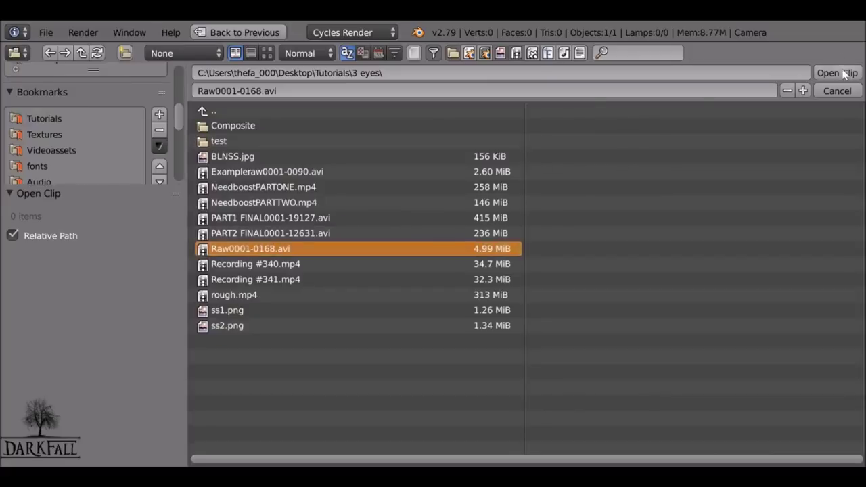
Match the scene frame range to the clip and prefetch its frames, with the whole image in view
left_click(68, 91)
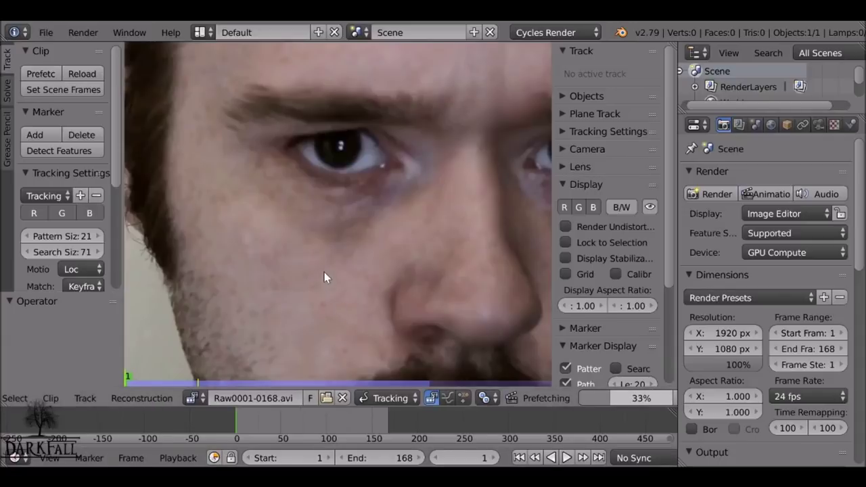
key("f")
scroll(353, 262, "down", 3)
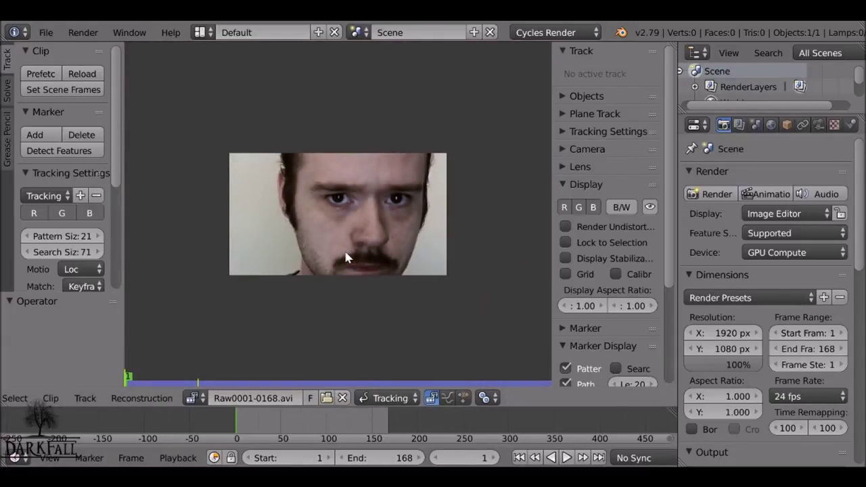
Set the tracking match to Previous frame, enable Normalize, and turn on the marker search area display
scroll(76, 254, "down", 2)
left_click(77, 250)
left_click(95, 214)
left_click(71, 268)
left_click(616, 368)
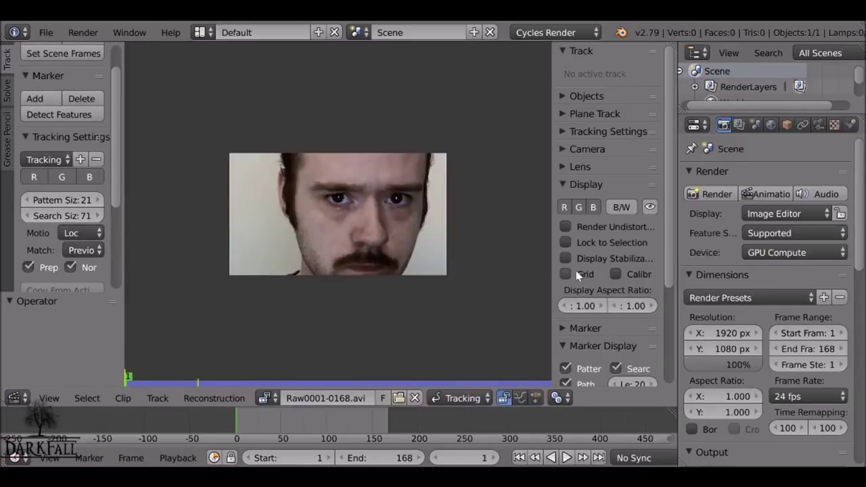
Add an enlarged tracking marker between the man's eyebrows and shrink its search area to fit closer around the pattern
scroll(422, 188, "up", 4)
scroll(398, 201, "down", 2)
left_click(396, 176, "ctrl")
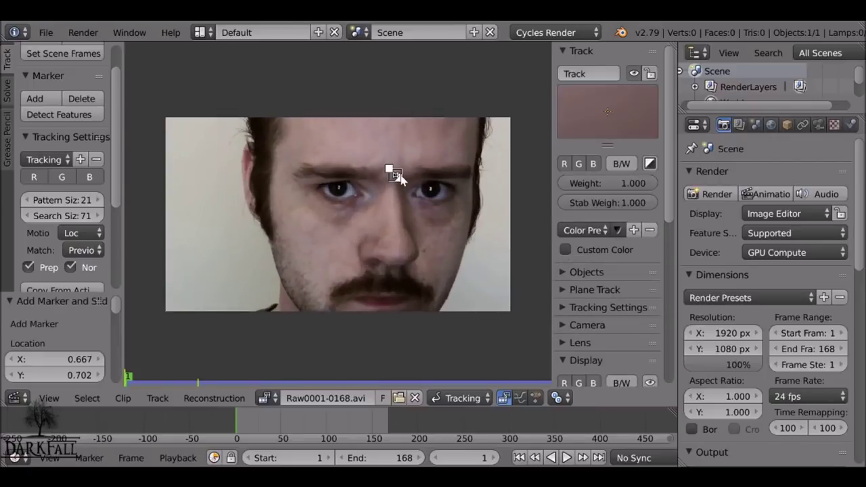
key("s")
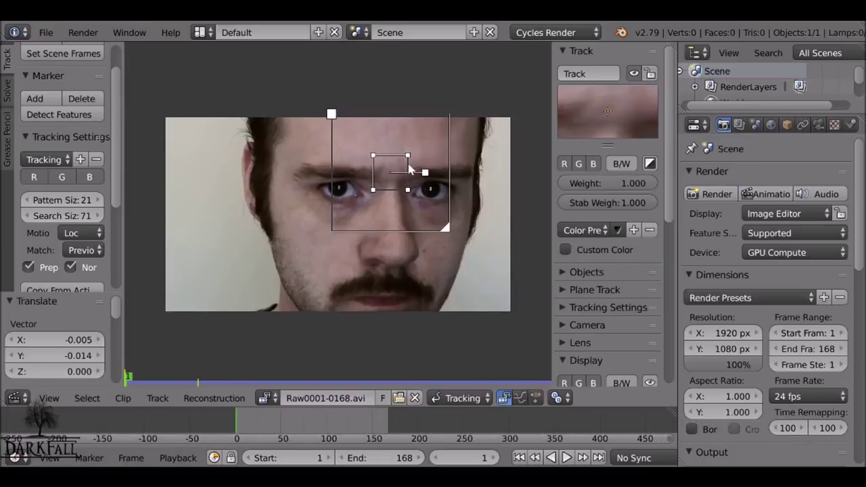
key("g")
right_click(428, 194)
left_click_drag(442, 226, 421, 202)
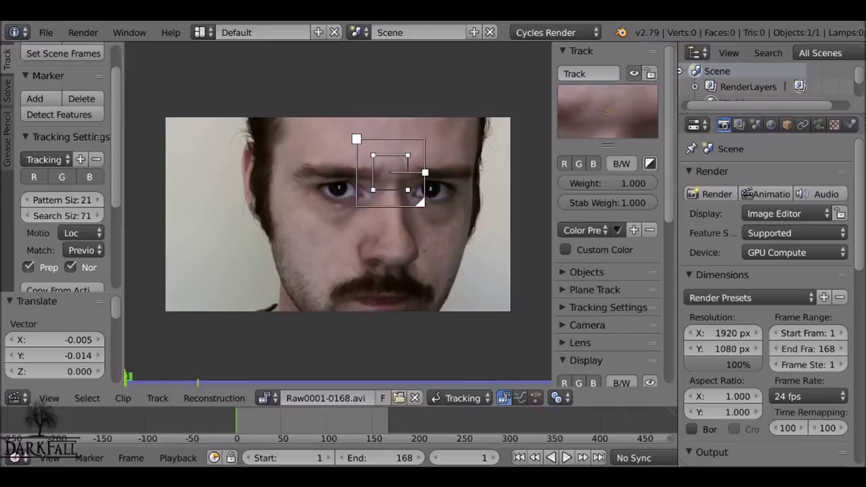
left_click(425, 173)
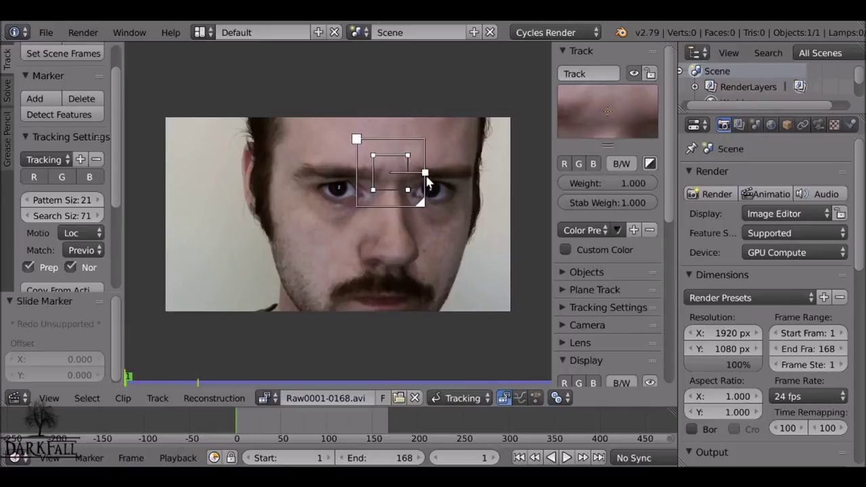
Track the eyebrow marker forwards through the whole clip, and go back to frame 116
scroll(81, 225, "down", 2)
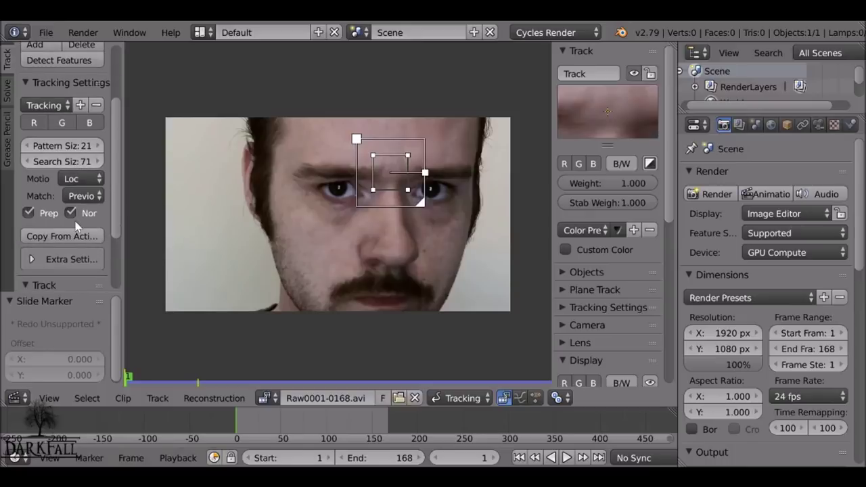
scroll(82, 227, "down", 2)
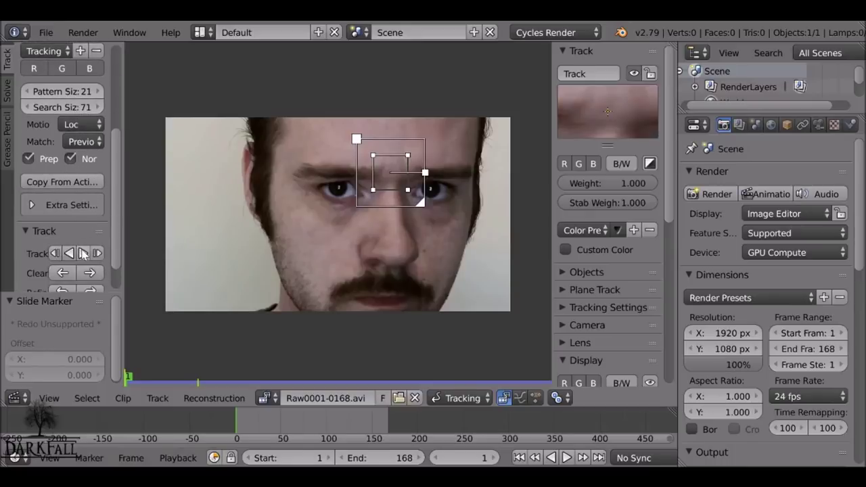
left_click(83, 254)
scroll(84, 252, "up", 5)
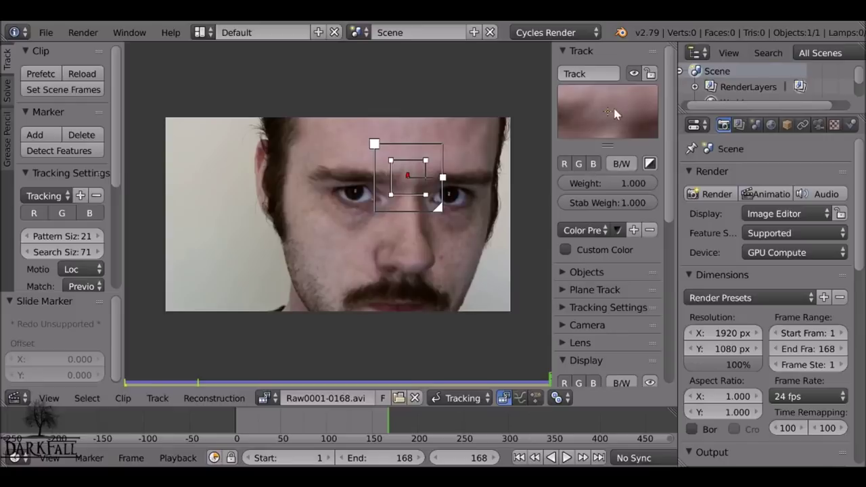
left_click_drag(404, 414, 343, 433)
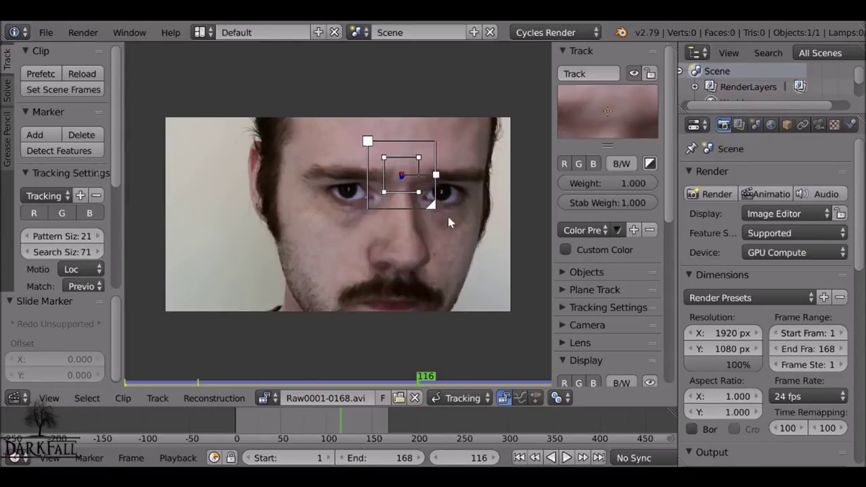
Switch the clip editor to Mask mode and create a new mask named Head1
left_click(462, 398)
left_click(464, 361)
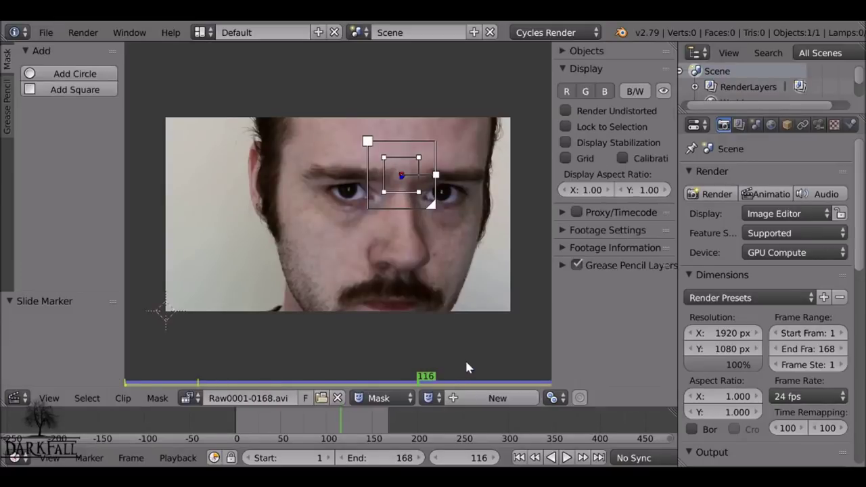
left_click(474, 398)
type("Head")
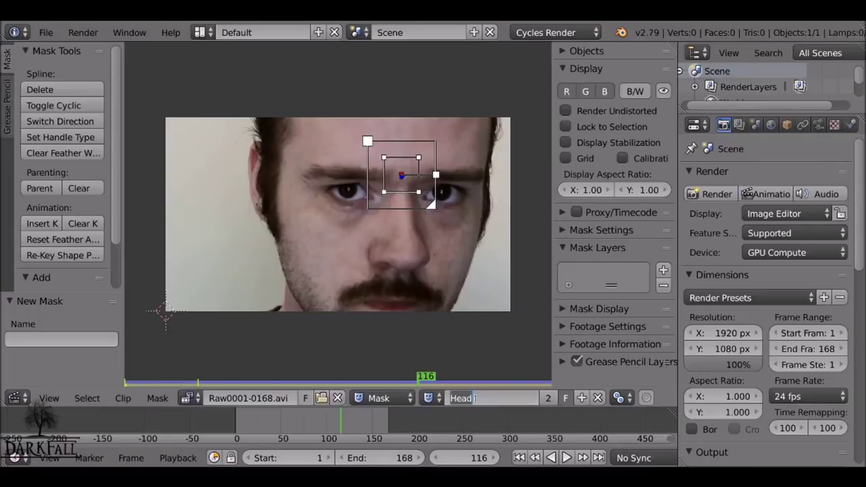
type("1")
key("Return")
Draw a closed mask spline across the man's forehead above the eyebrows, extending past the upper and side edges of the frame
scroll(472, 195, "up", 1)
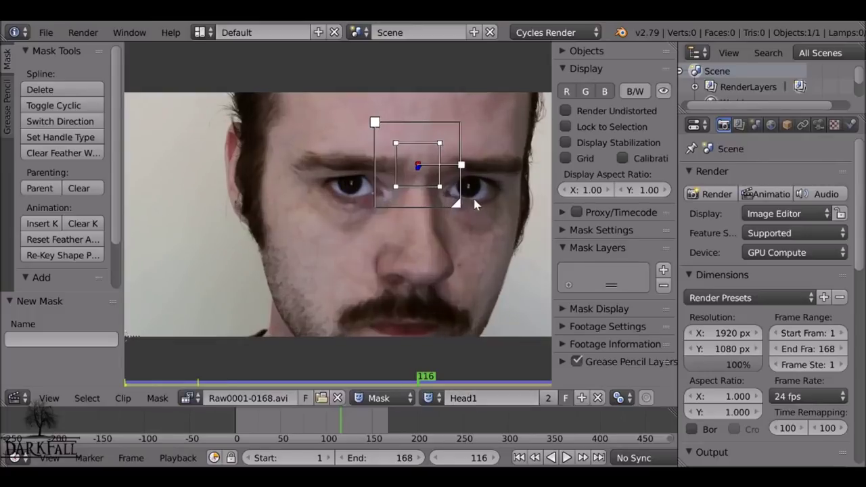
middle_click_drag(474, 201, 411, 233)
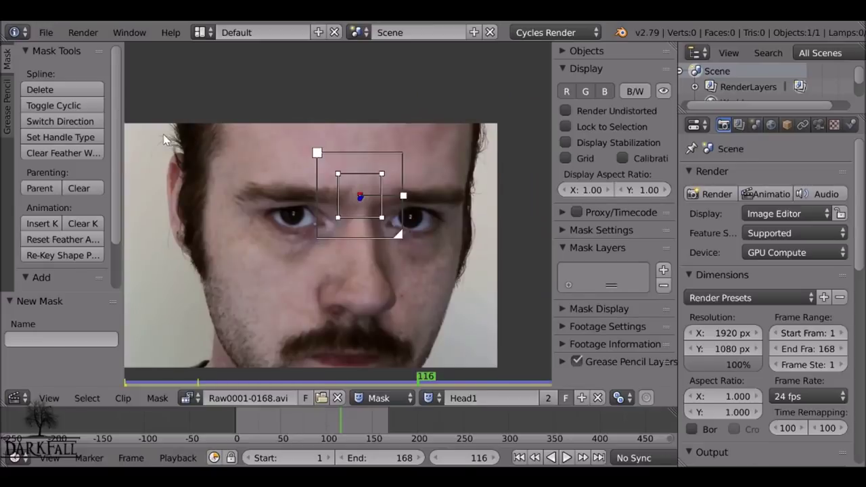
left_click_drag(163, 134, 240, 159, "ctrl")
left_click(332, 168, "ctrl")
left_click(414, 171, "ctrl")
left_click(470, 168, "ctrl")
left_click(491, 166, "ctrl")
left_click_drag(515, 148, 502, 92, "ctrl")
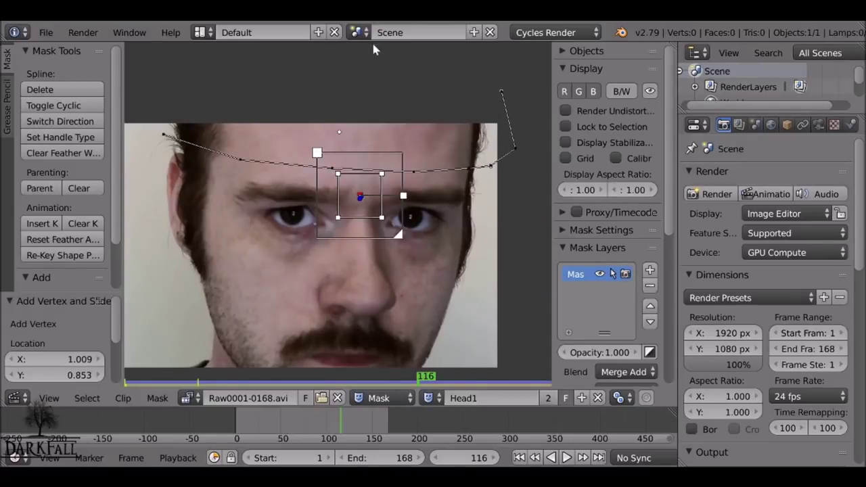
key("ctrl+z")
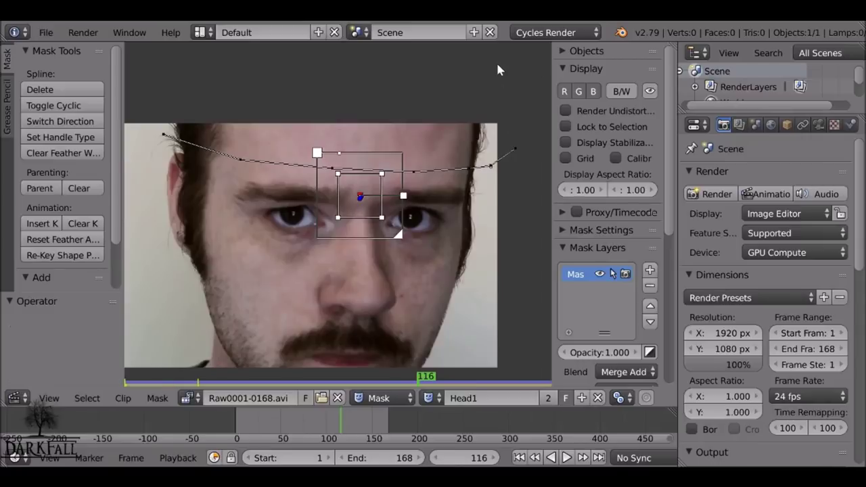
left_click(504, 54, "ctrl")
left_click(154, 53, "ctrl")
key("alt+c")
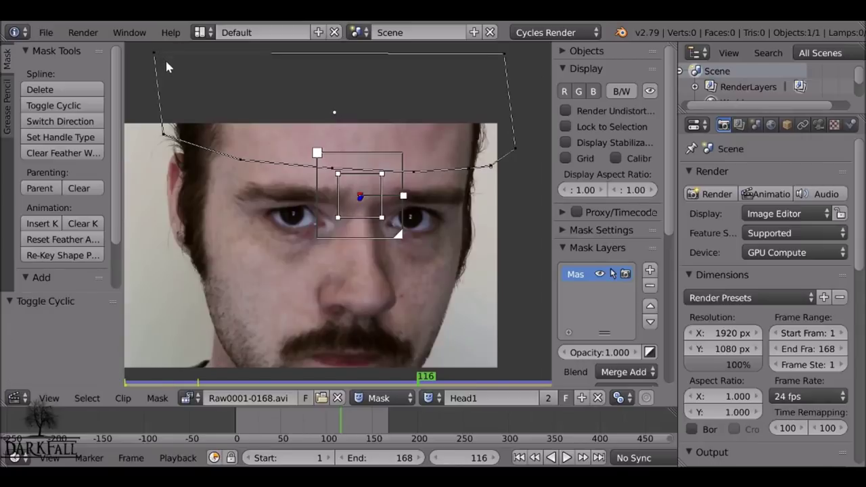
Box-select the forehead mask's points and set their handle type to Auto
scroll(217, 74, "down", 2)
left_click(205, 82, "ctrl")
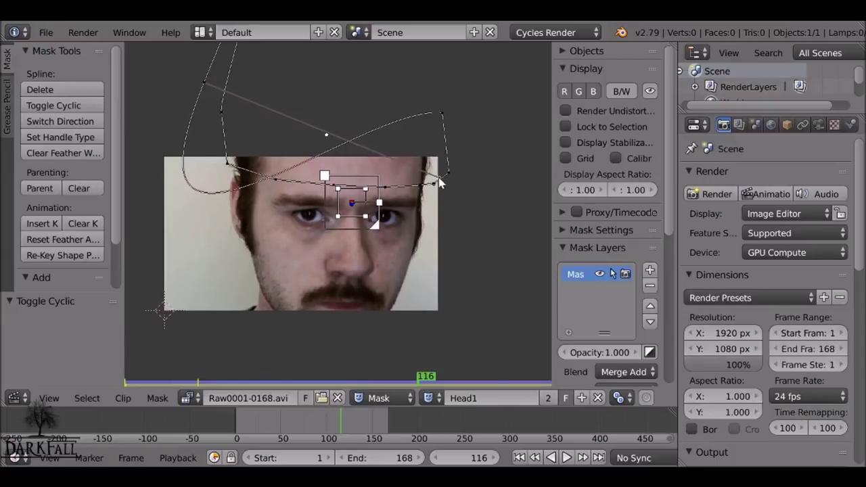
key("ctrl+z")
key("b")
left_click_drag(221, 77, 502, 211)
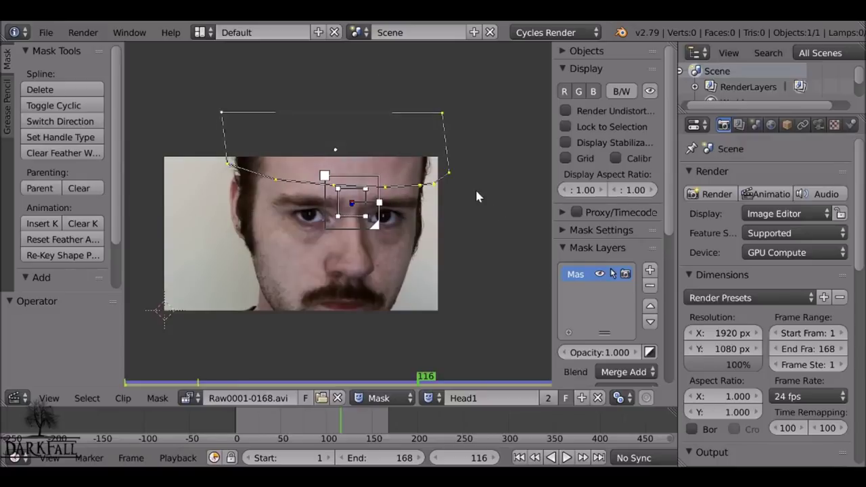
key("v")
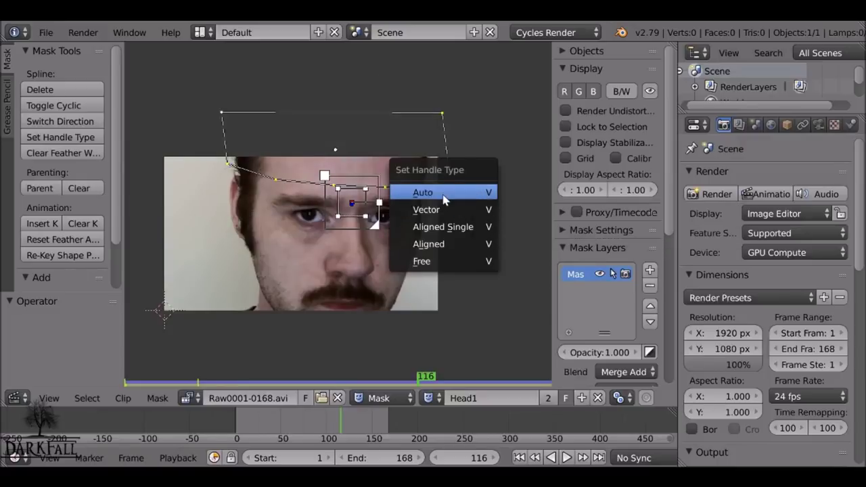
left_click(441, 194)
Reshape the forehead mask beside the visible ear by sliding its points to follow the hairline and round the upper corner
scroll(289, 176, "up", 3)
key("a")
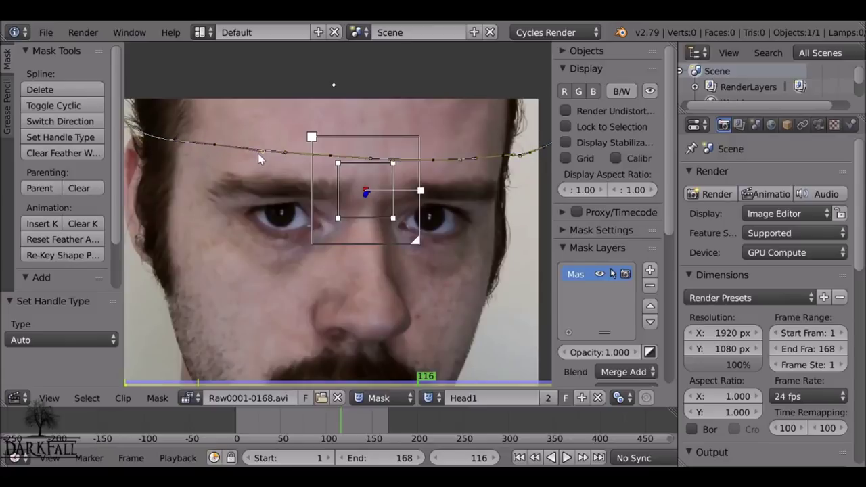
left_click(257, 153)
scroll(245, 138, "down", 1)
middle_click_drag(169, 131, 222, 162)
scroll(257, 151, "up", 2)
scroll(237, 139, "up", 1)
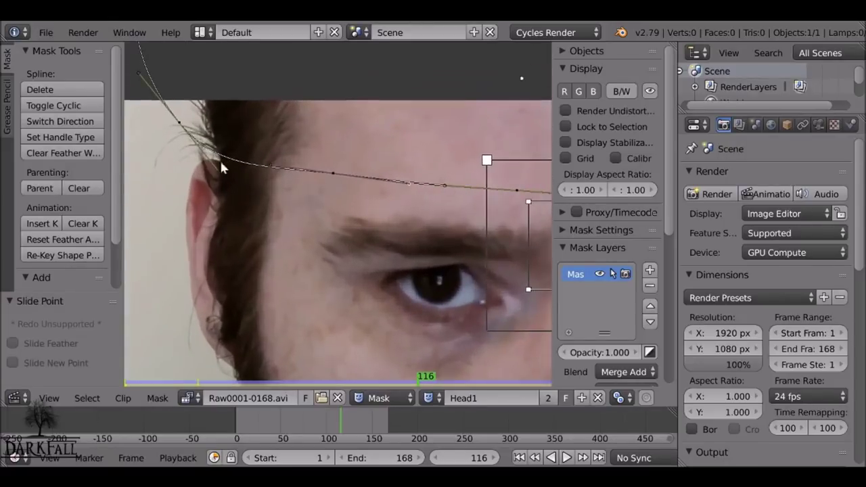
left_click_drag(181, 125, 210, 134)
scroll(214, 125, "down", 3)
middle_click_drag(245, 102, 220, 125)
left_click_drag(220, 130, 283, 130)
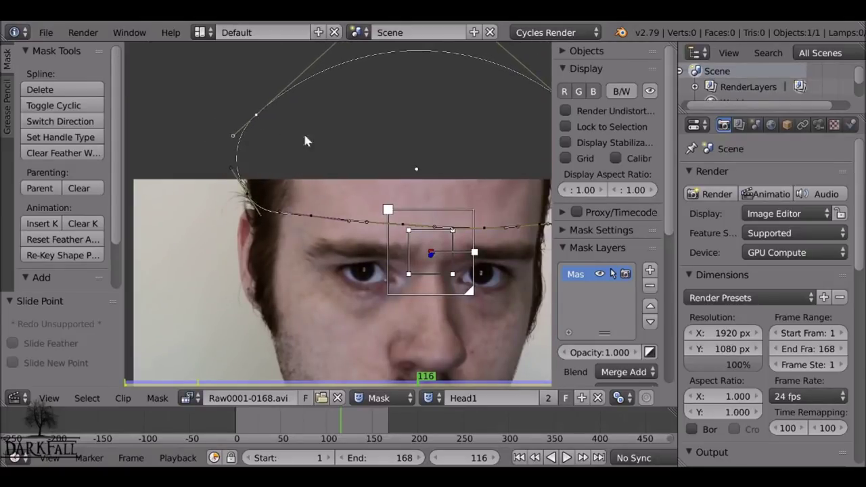
Adjust the mask points at the opposite side of the forehead to follow the hairline
middle_click_drag(357, 167, 122, 153)
scroll(345, 211, "up", 3)
left_click_drag(264, 203, 310, 195)
middle_click_drag(357, 193, 384, 192)
Select all Head1 mask points, parent them to the eyebrow track, scrub to check the motion, and return to frame 1
scroll(383, 193, "down", 4)
key("b")
left_click_drag(171, 60, 501, 257)
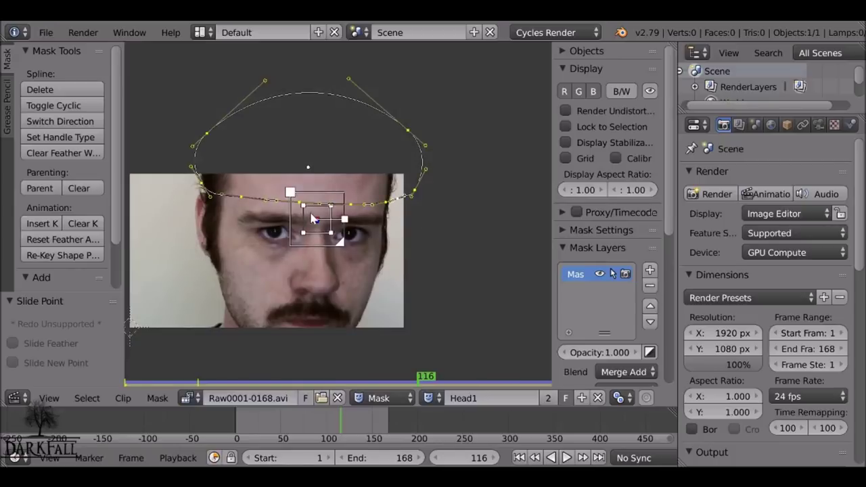
key("ctrl+p")
left_click_drag(358, 439, 376, 434)
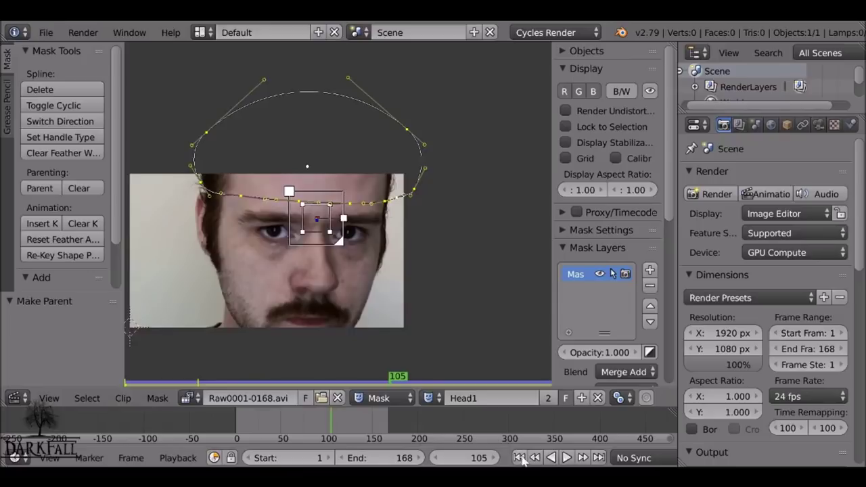
left_click(522, 459)
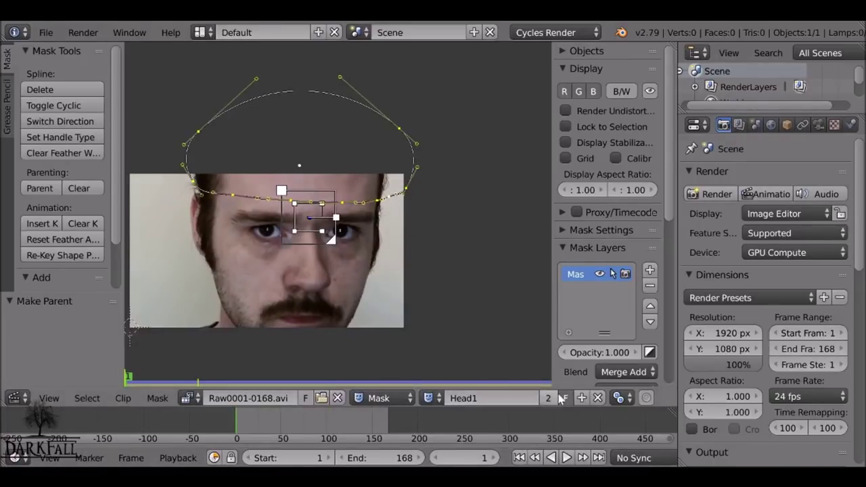
Create a second mask named Inside and open the list of masks
left_click(582, 397)
double_click(512, 400)
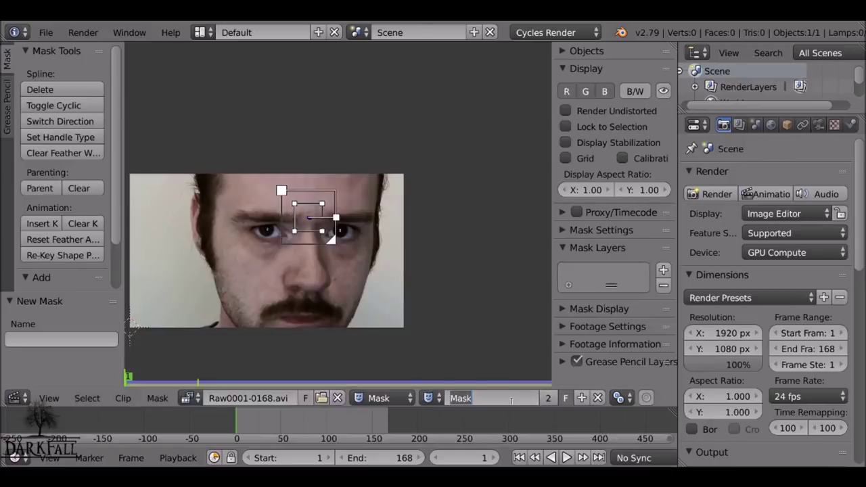
type("Inside")
key("Return")
left_click(429, 397)
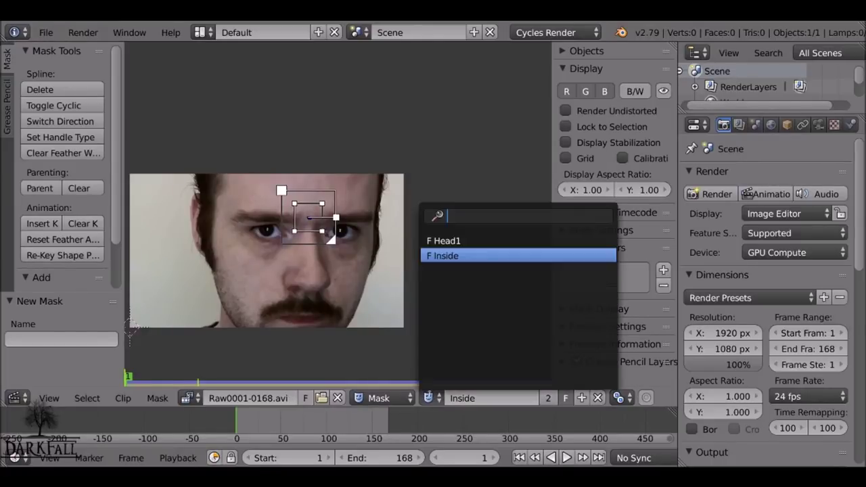
Copy the Head1 spline and paste it into the Inside mask
left_click(448, 242)
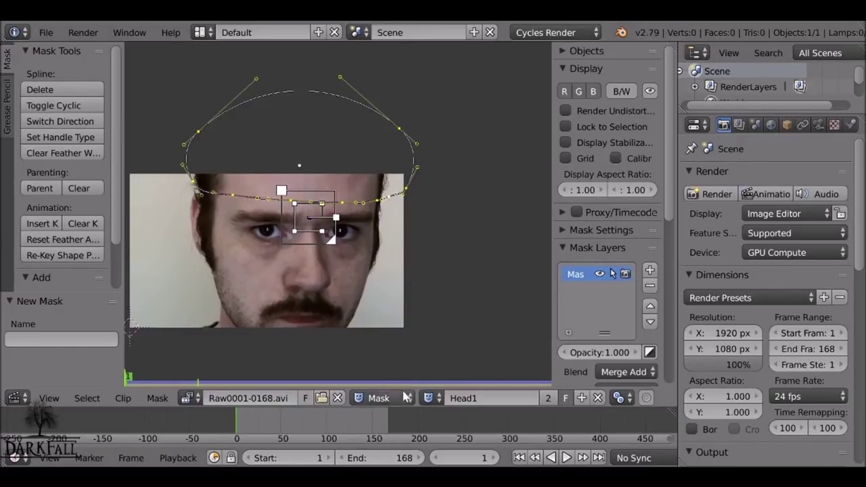
left_click(431, 398)
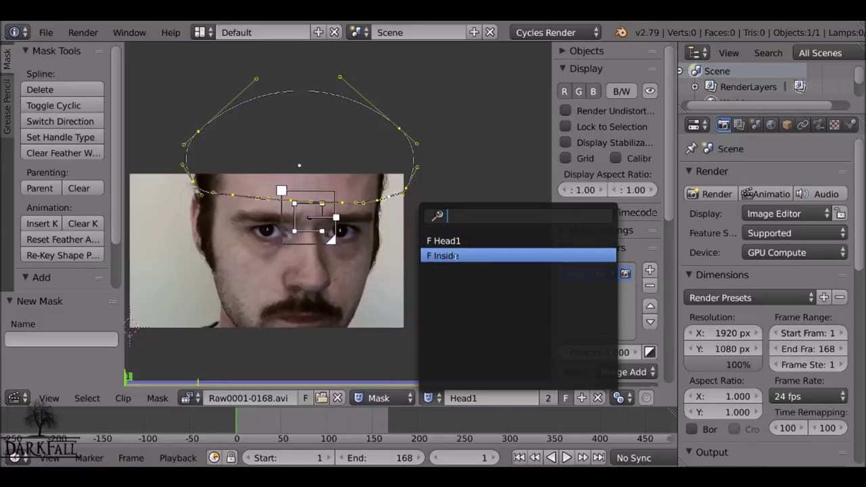
left_click(457, 257)
key("ctrl+v")
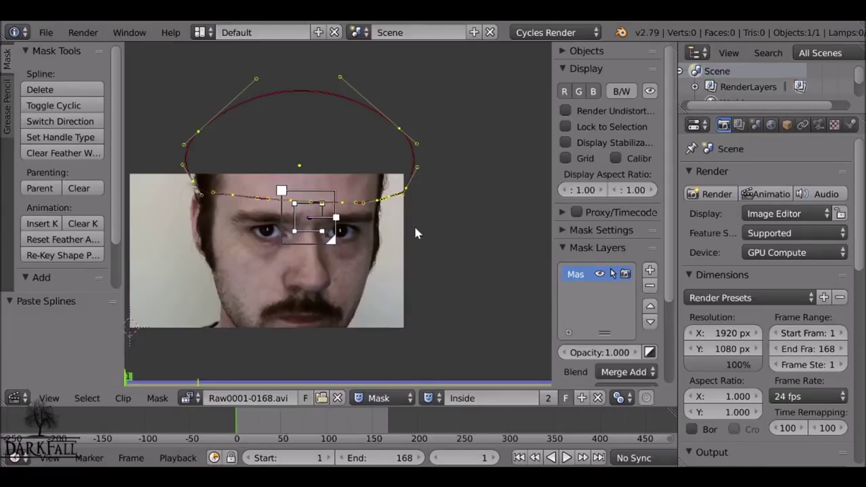
left_click_drag(547, 274, 476, 275)
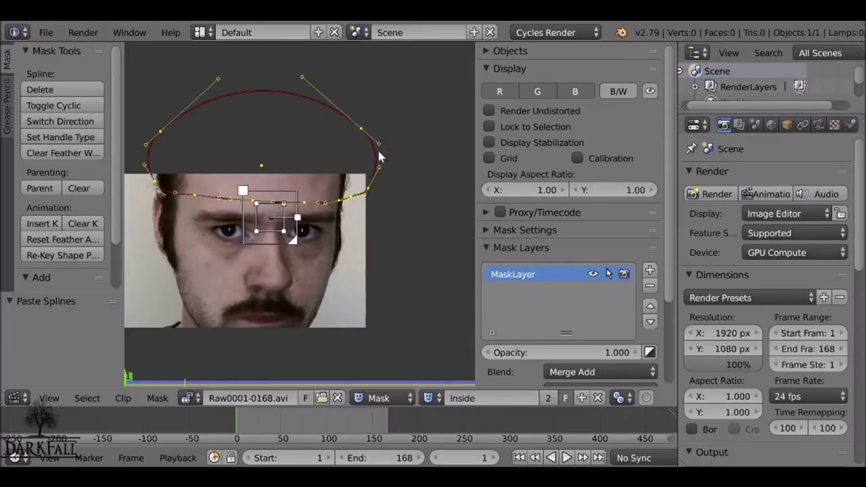
left_click_drag(474, 248, 538, 246)
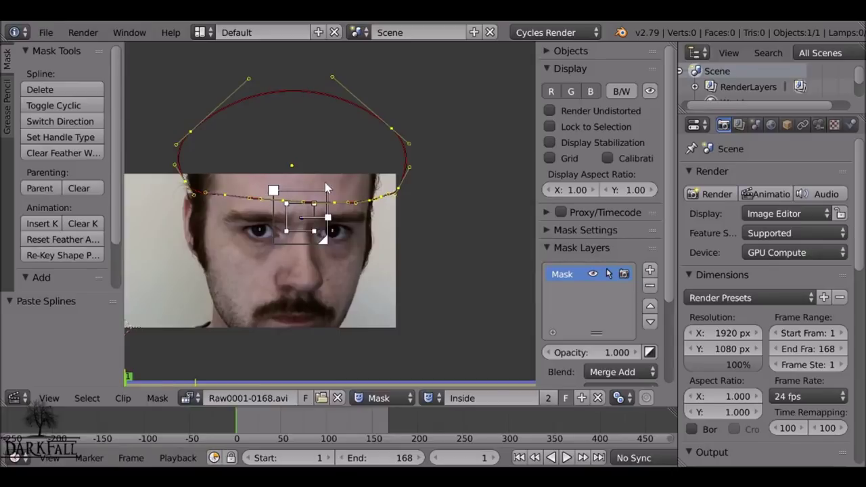
Delete the upper points of the Inside spline that lie above the footage
key("a")
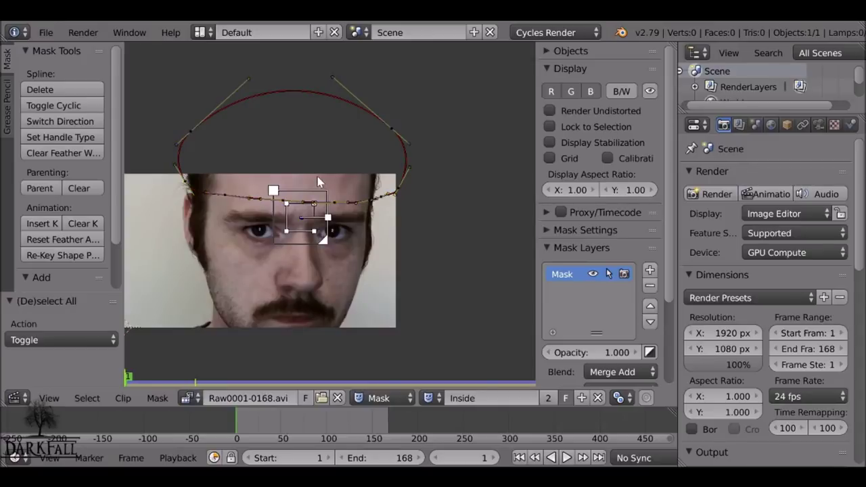
key("b")
left_click_drag(159, 63, 424, 156)
key("x")
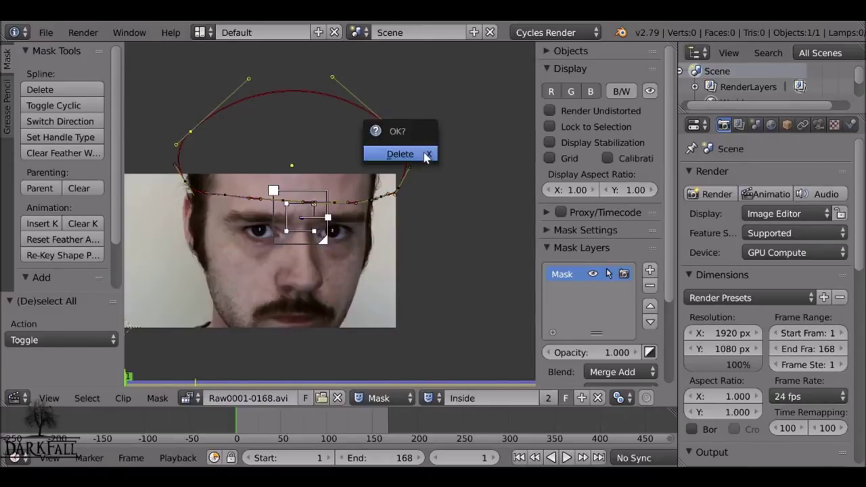
left_click(400, 154)
scroll(270, 122, "up", 2)
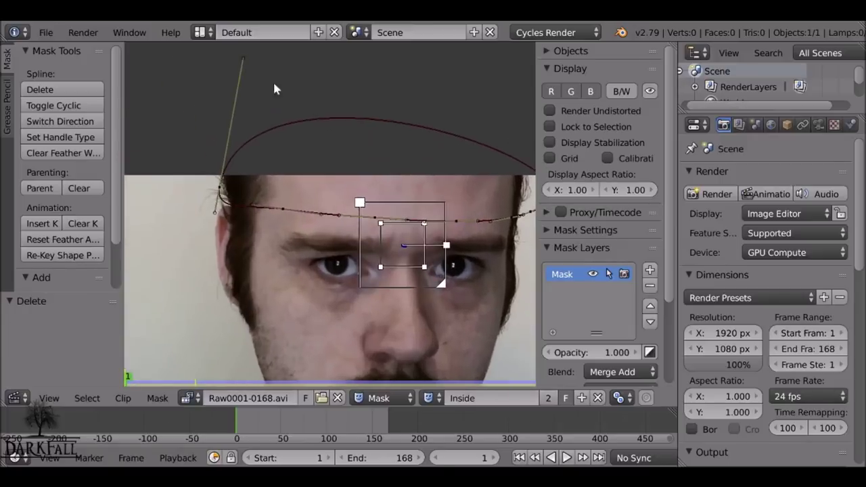
Pull in the handles at both ends of the Inside mask and delete the extra point at the hair edge opposite the visible ear
left_click_drag(245, 63, 224, 181)
middle_click_drag(445, 194, 349, 183)
scroll(418, 176, "up", 1)
left_click_drag(459, 108, 433, 209)
scroll(431, 204, "up", 1)
middle_click_drag(418, 203, 351, 207)
left_click_drag(392, 211, 369, 229)
scroll(373, 232, "up", 5)
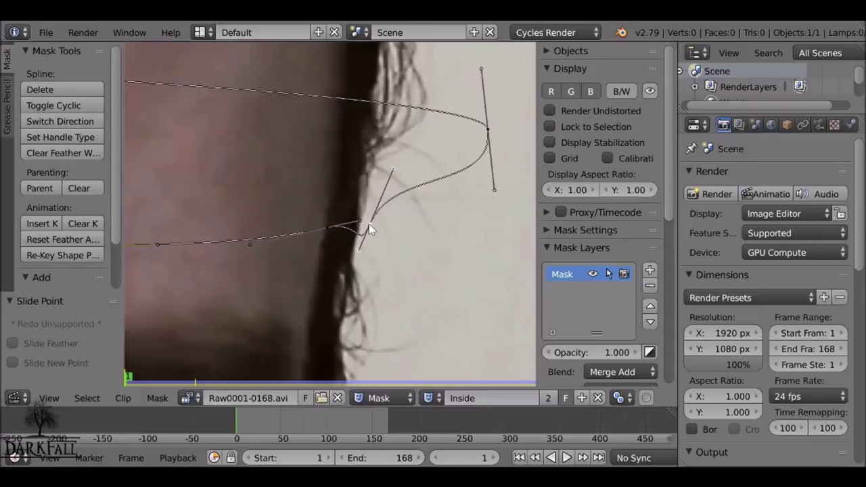
key("x")
left_click(376, 225)
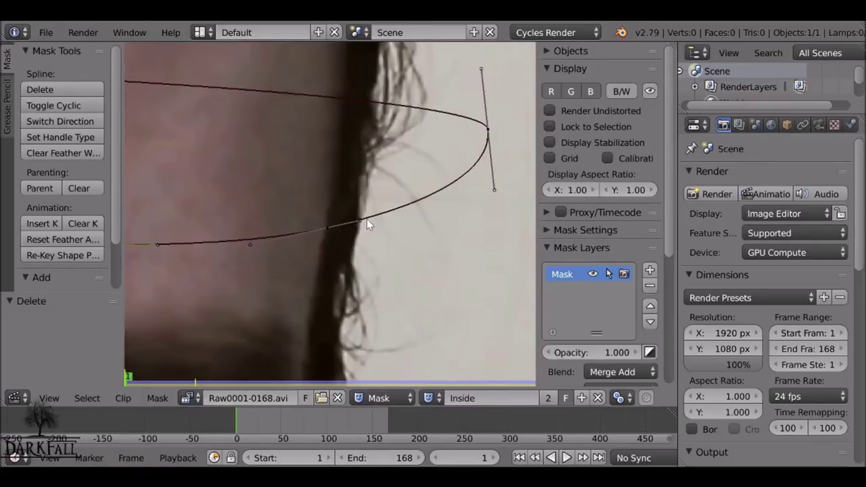
Slide the Inside mask's end points onto the hair edge opposite the visible ear and shorten the end point's handles
left_click(313, 238, "ctrl")
left_click_drag(492, 132, 364, 205)
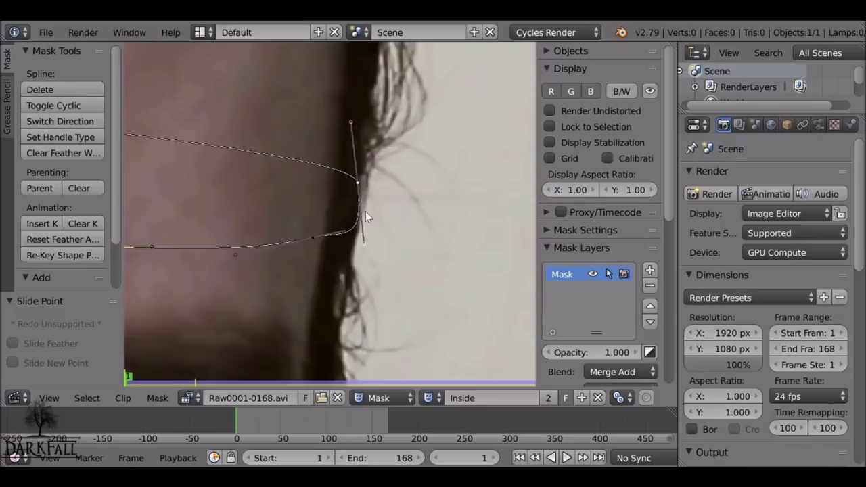
left_click_drag(366, 245, 366, 214)
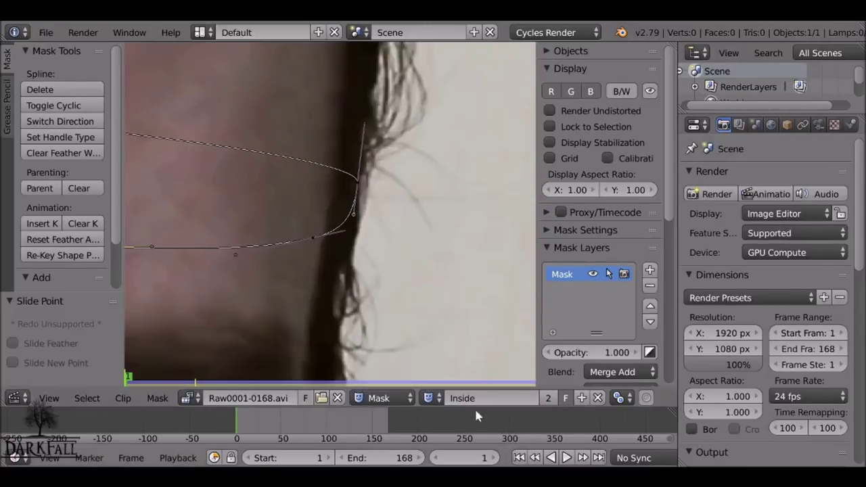
left_click_drag(367, 125, 364, 202)
scroll(313, 198, "down", 4)
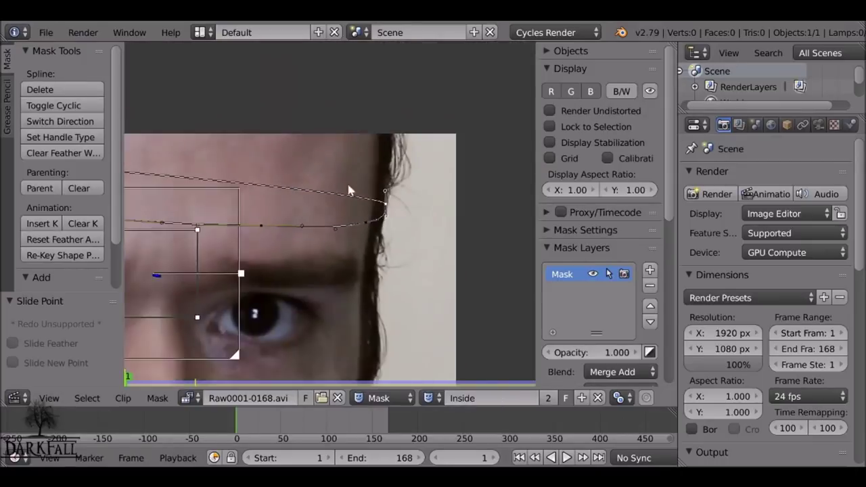
Shorten the handle of the Inside mask's end point above the visible ear and move the point onto the hair edge
middle_click_drag(348, 184, 599, 178)
middle_click_drag(206, 195, 391, 202)
scroll(280, 192, "up", 3)
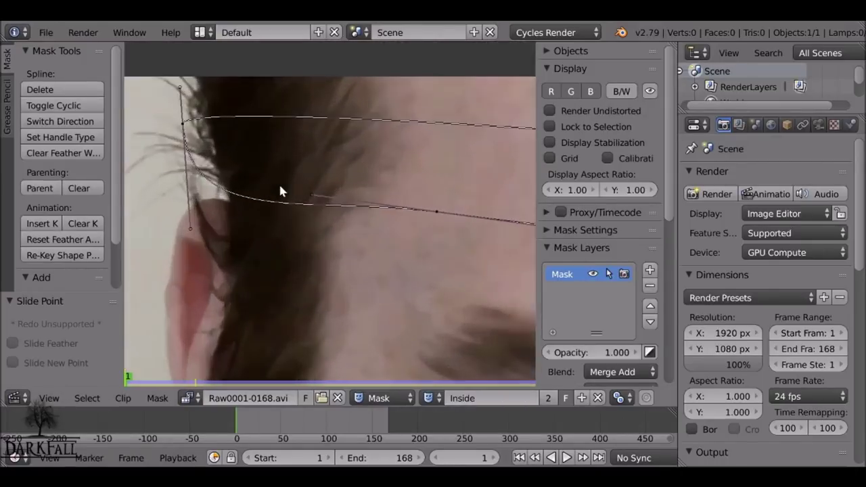
left_click_drag(212, 238, 208, 160)
left_click_drag(199, 131, 222, 148)
scroll(222, 151, "down", 6)
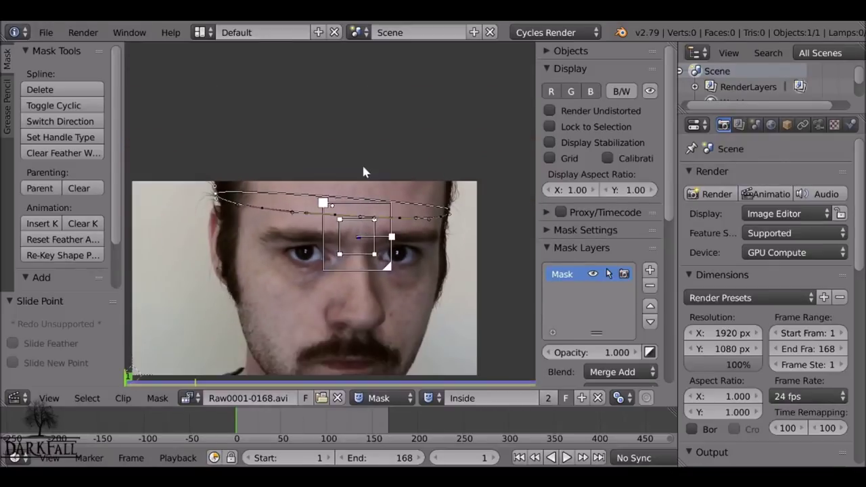
Replace the Head1 spline with a copy of the Inside spline and extend its upper edge above the frame with two new corner points
key("a")
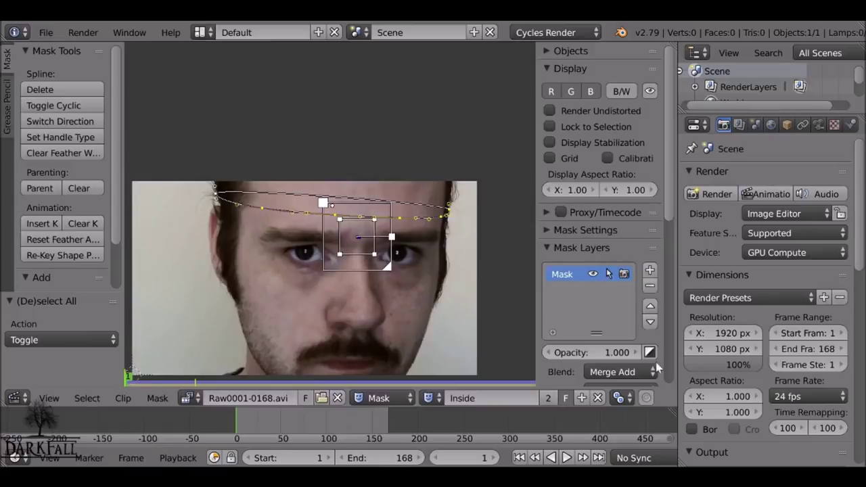
left_click(430, 398)
left_click(460, 262)
left_click(430, 397)
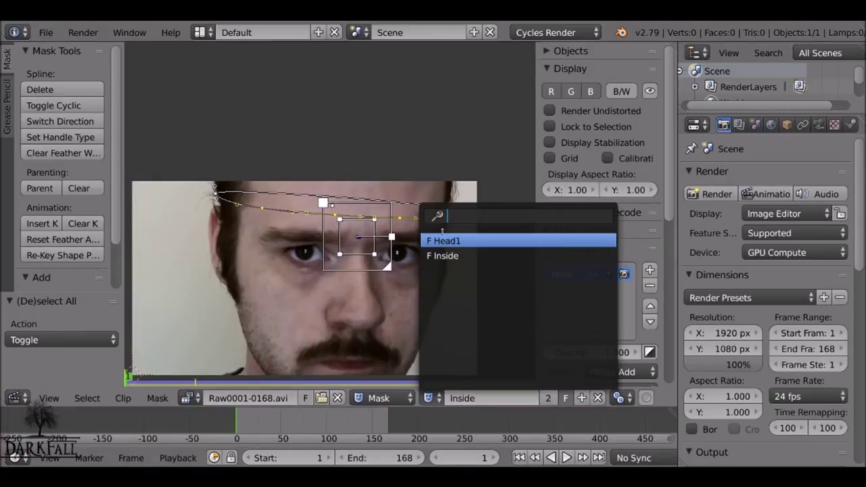
left_click(446, 240)
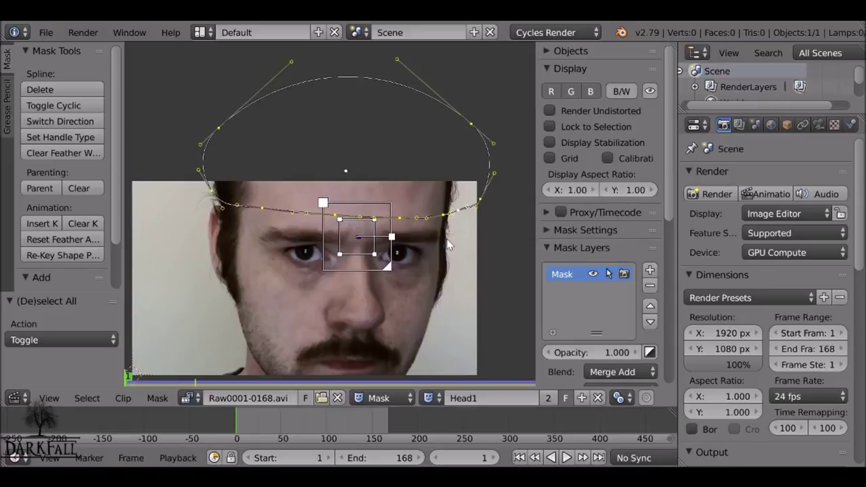
key("x")
left_click(390, 188)
key("ctrl+v")
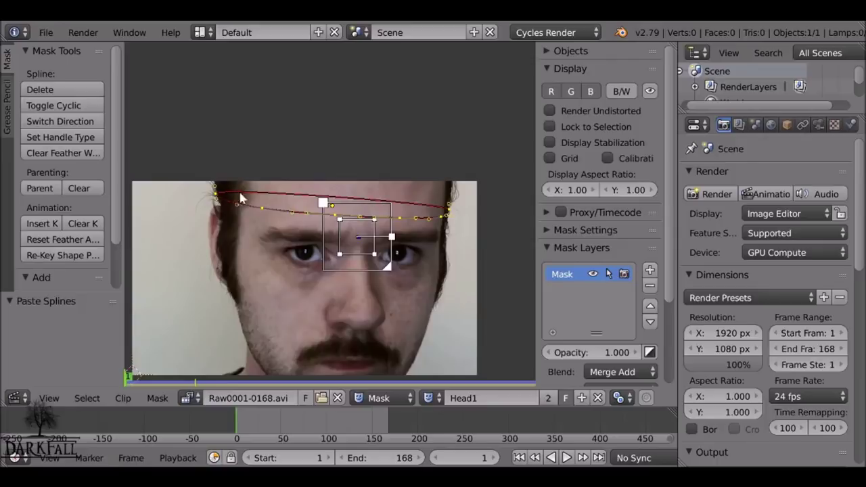
left_click_drag(259, 196, 213, 96)
left_click_drag(421, 194, 460, 106, "ctrl")
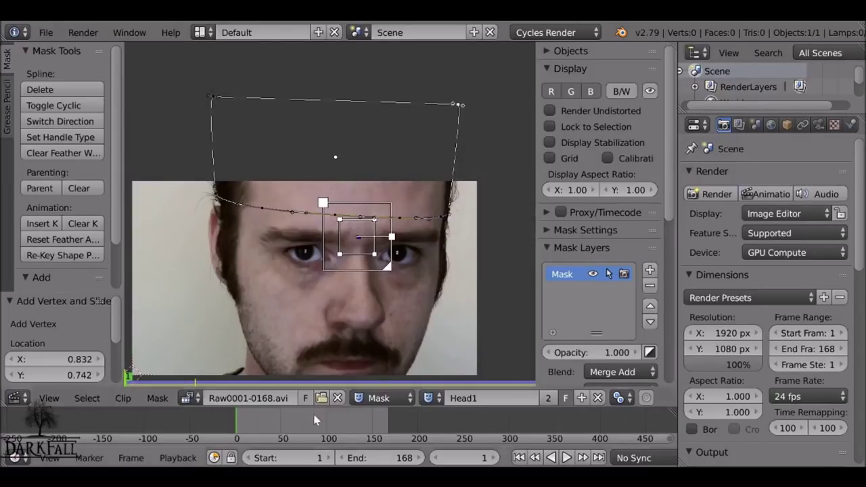
Play the clip with the Head1 mask and again with the Inside mask to check how each follows the head
key("alt+a")
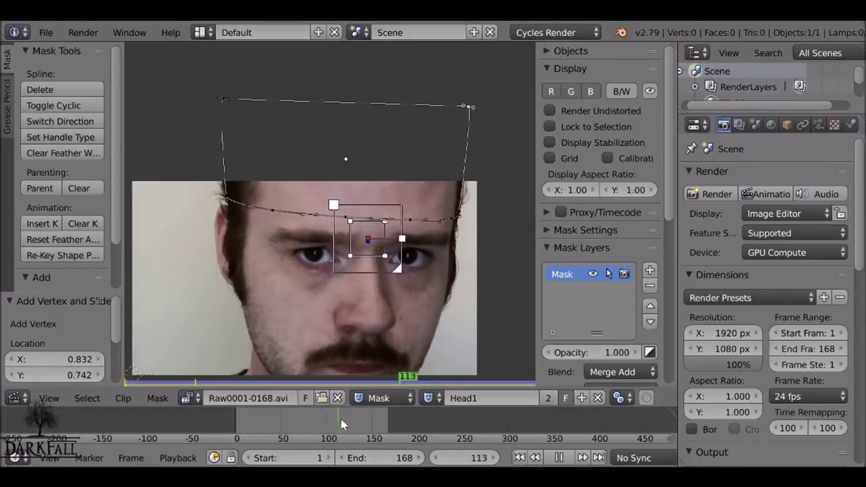
key("alt+a")
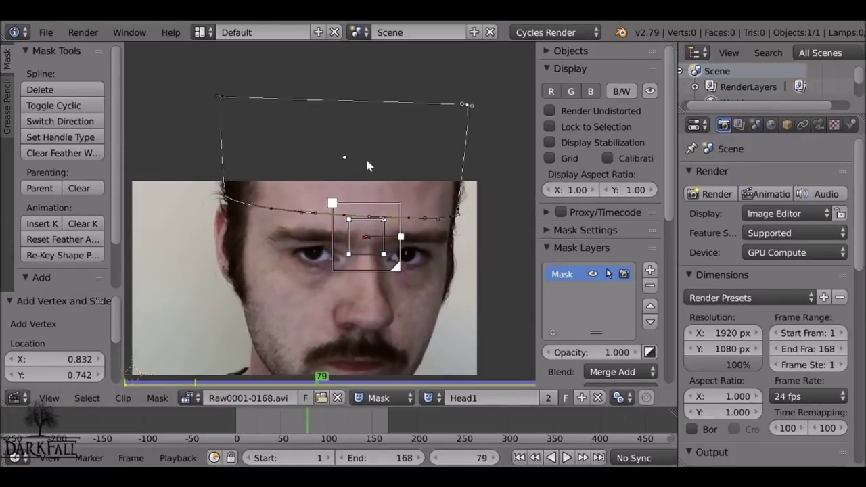
left_click(376, 399)
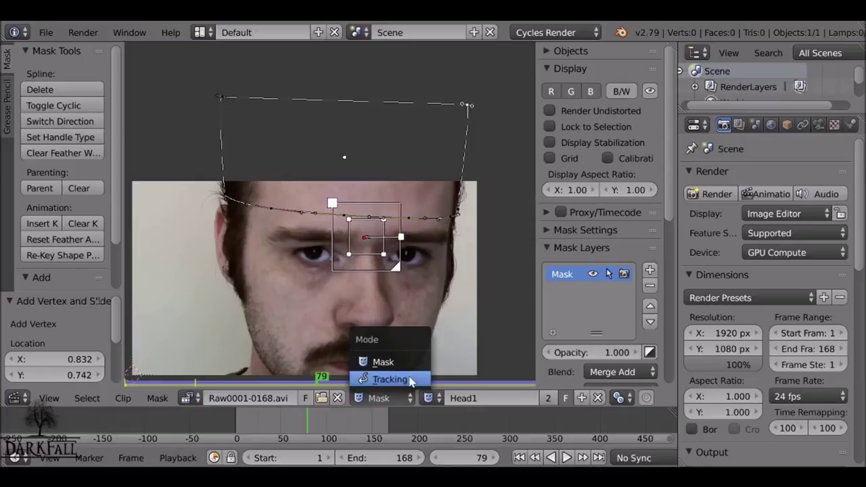
left_click(436, 400)
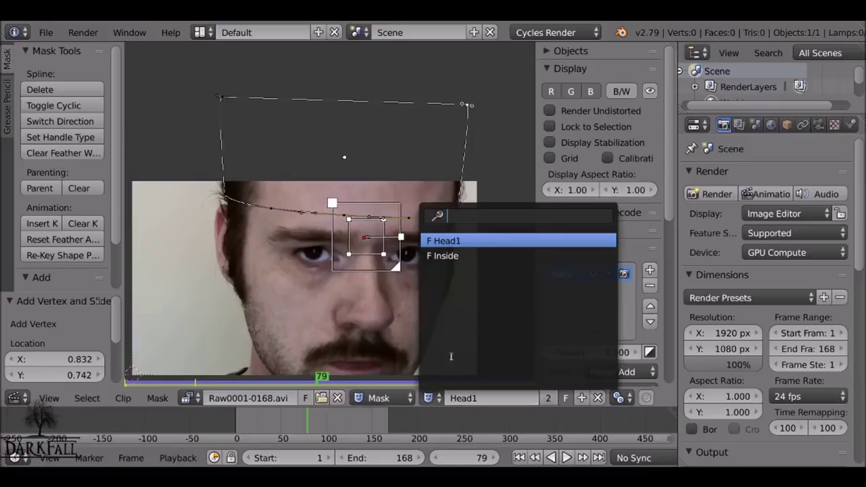
left_click(455, 255)
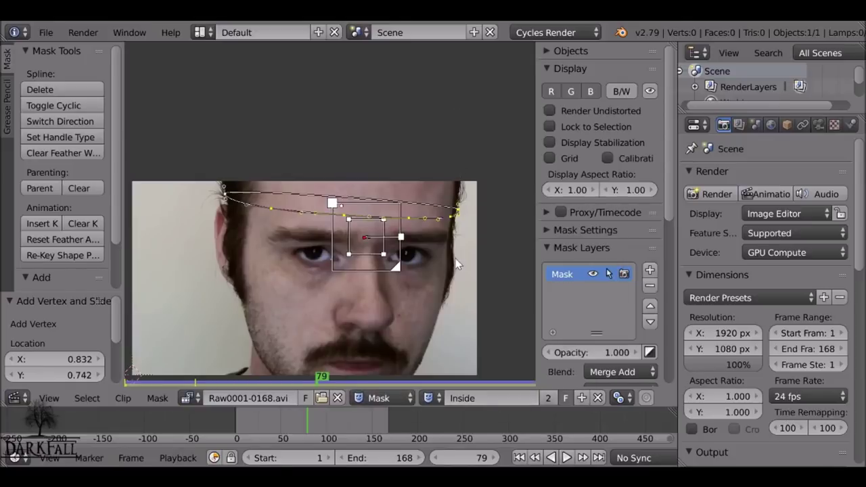
left_click(519, 458)
left_click_drag(260, 427, 300, 427)
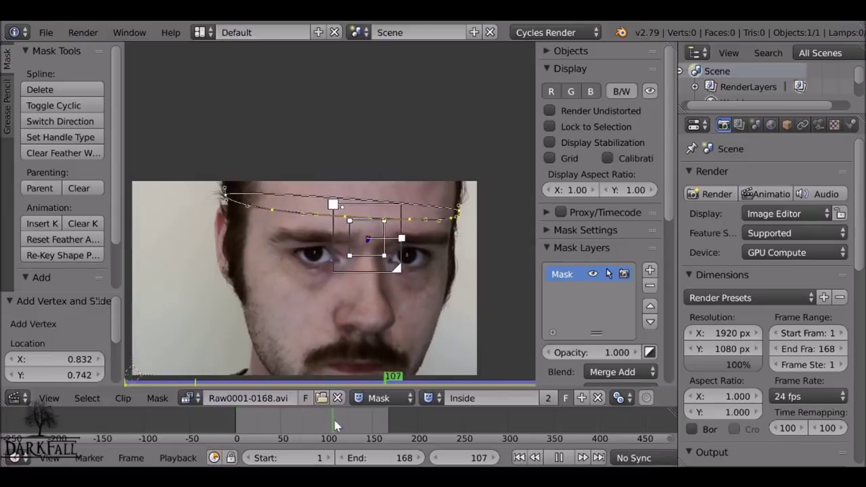
key("Escape")
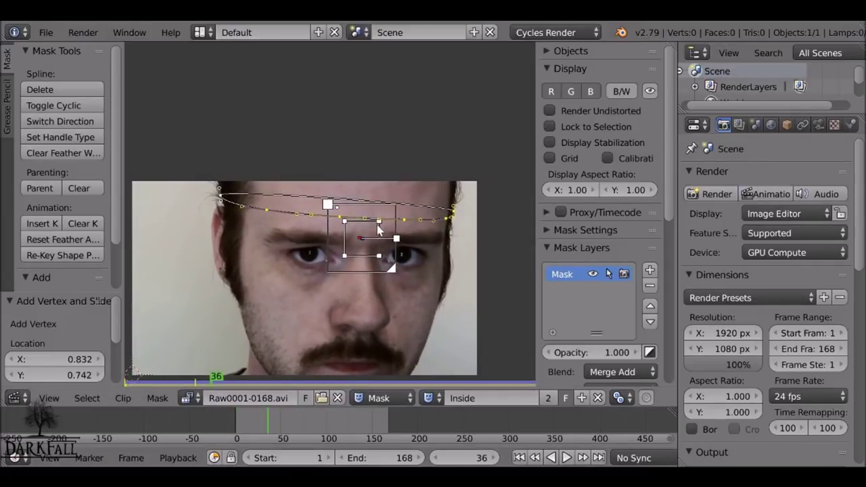
Switch the clip area to the Node Editor, show compositing nodes with Use Nodes enabled, and move Render Layers away from Composite
left_click(18, 398)
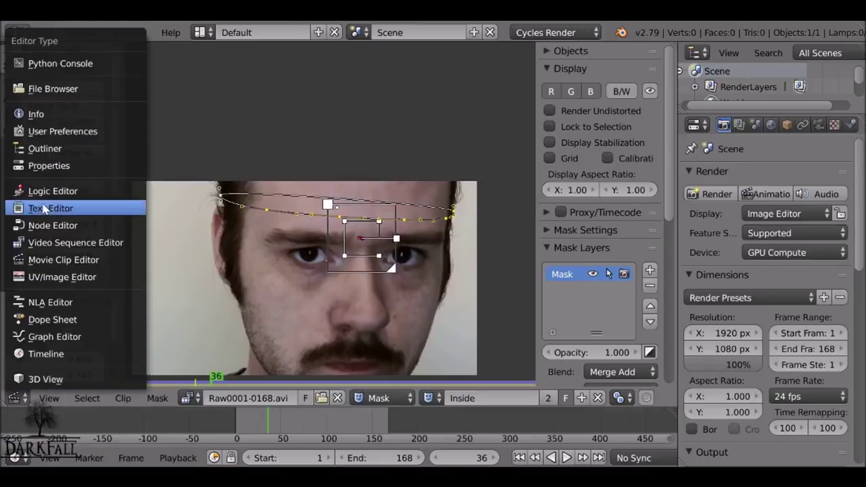
left_click(42, 226)
left_click(202, 398)
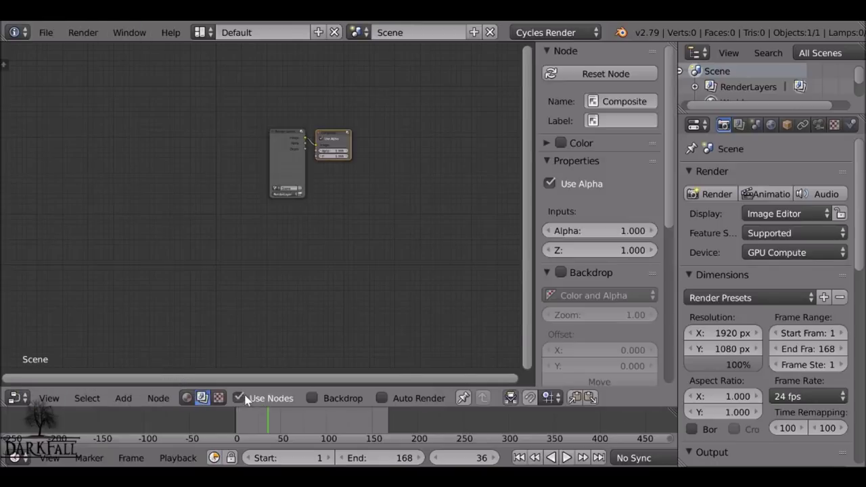
left_click_drag(291, 166, 251, 196)
Enable the Backdrop and connect a Viewer node to the Render Layers image output
left_click(312, 398)
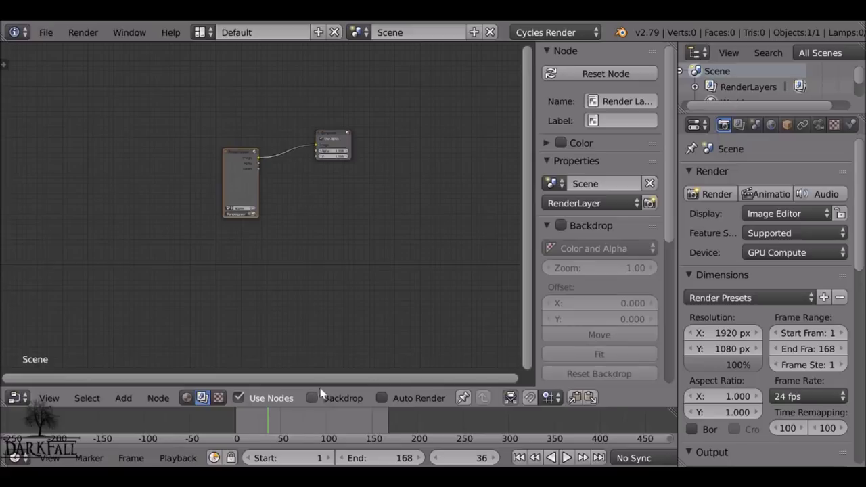
left_click(344, 136)
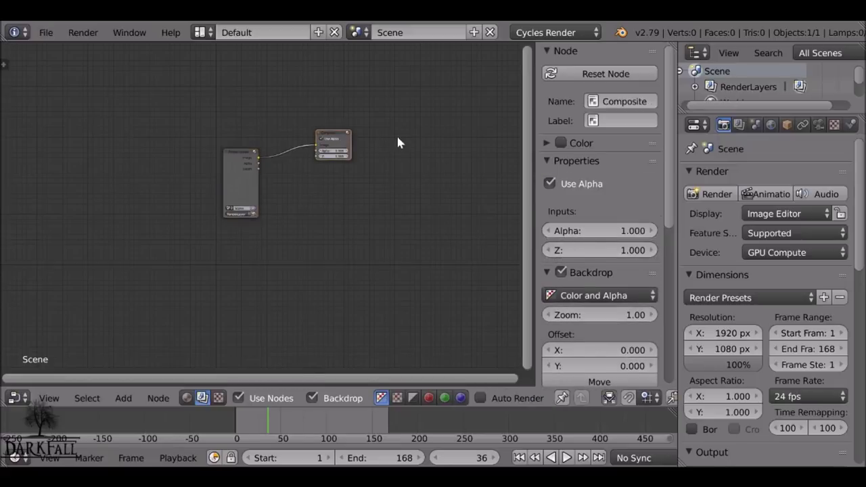
left_click(238, 164, "ctrl+shift")
left_click(237, 177)
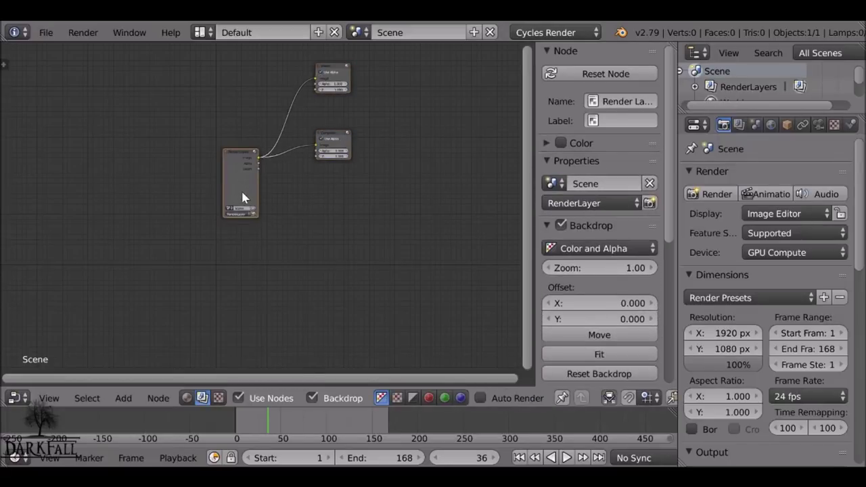
Switch the Render Layers node to a Movie Clip node and assign Raw0001-0168.avi to it
key("shift+s")
mouse_move(244, 196)
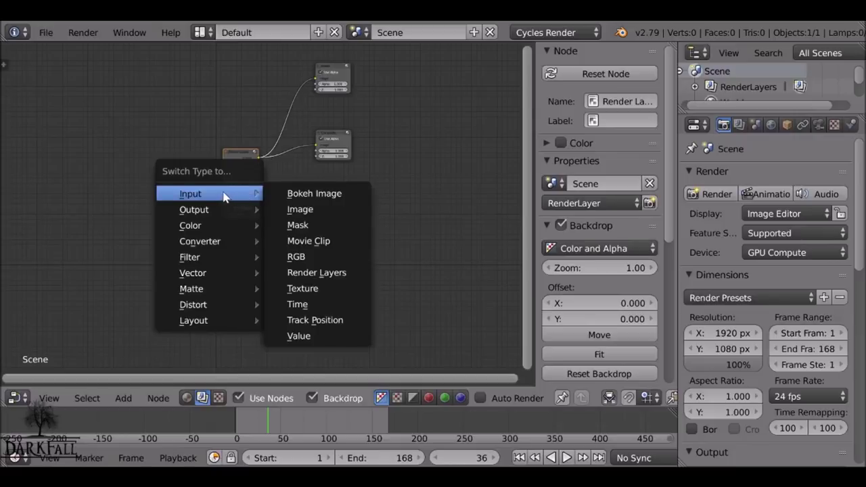
left_click(309, 242)
scroll(210, 200, "up", 4)
middle_click_drag(223, 208, 239, 188)
left_click_drag(259, 190, 166, 130)
key("Home")
left_click(162, 234)
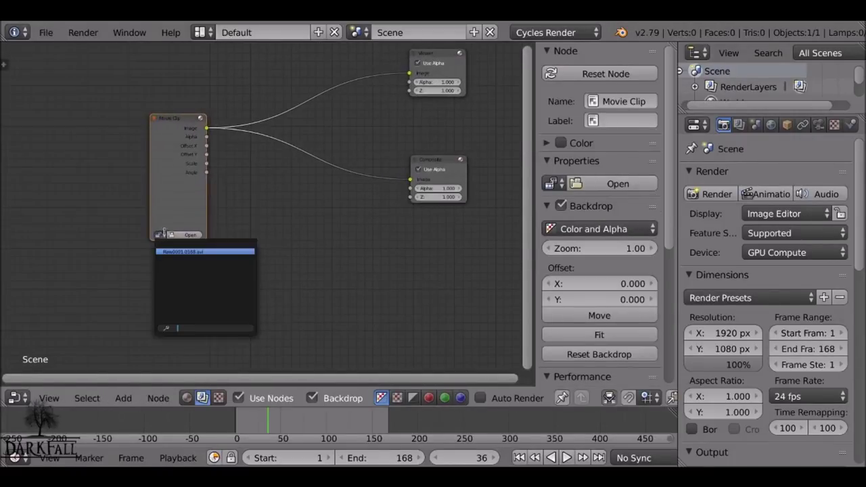
left_click(169, 251)
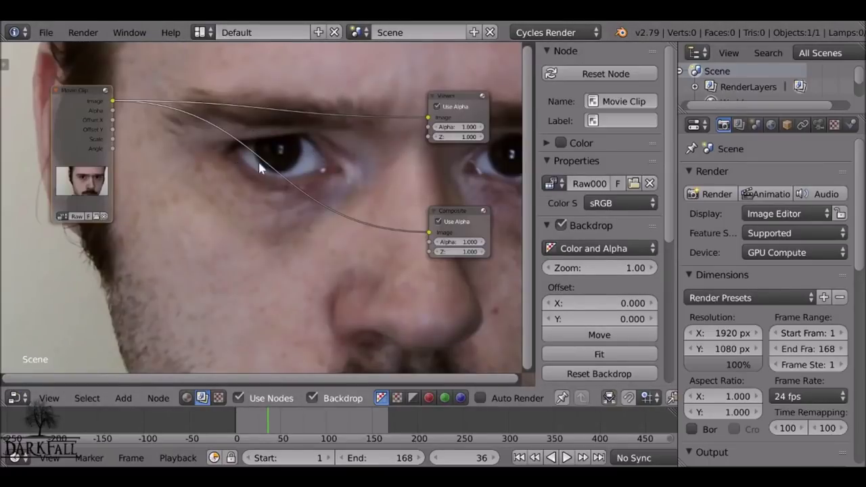
Set the Backdrop zoom to 0.33 so the whole footage fits, and return the timeline to frame 1
left_click_drag(613, 265, 586, 266)
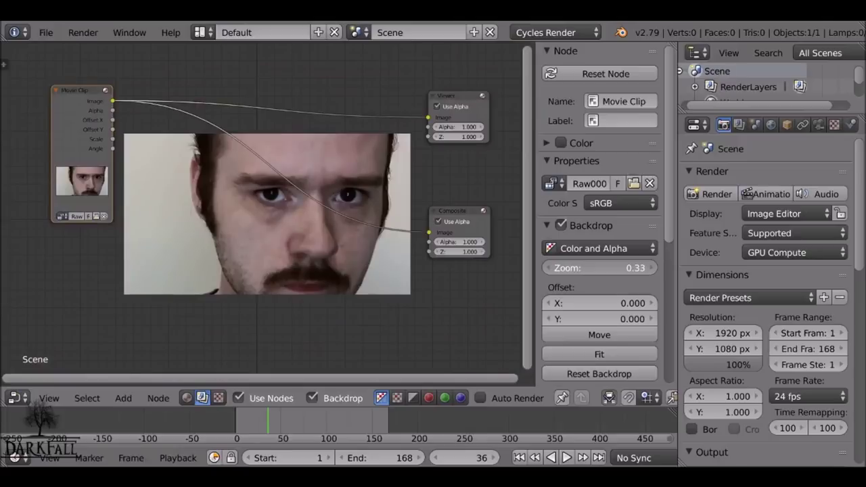
scroll(297, 216, "up", 1)
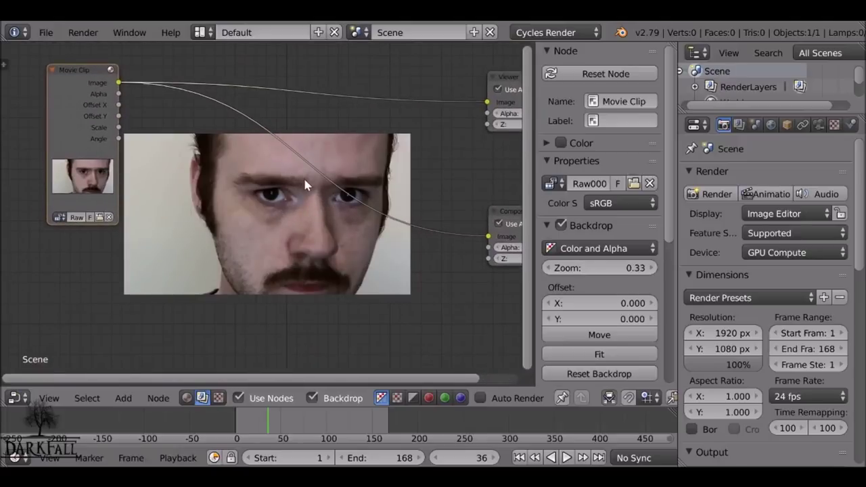
left_click(519, 457)
Insert a Mix node between the Movie Clip image output and the Viewer and Composite nodes, and shift Movie Clip aside for space
key("shift+a")
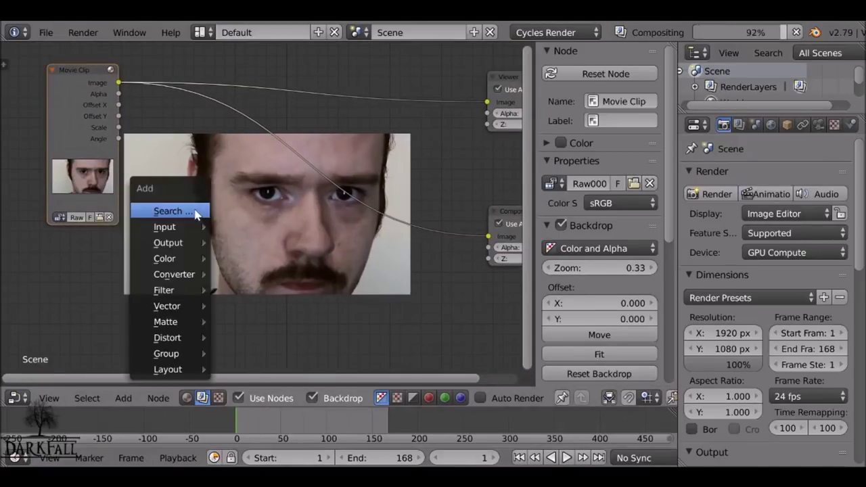
mouse_move(164, 259)
left_click(241, 207)
left_click(249, 67)
left_click_drag(87, 80, 63, 85)
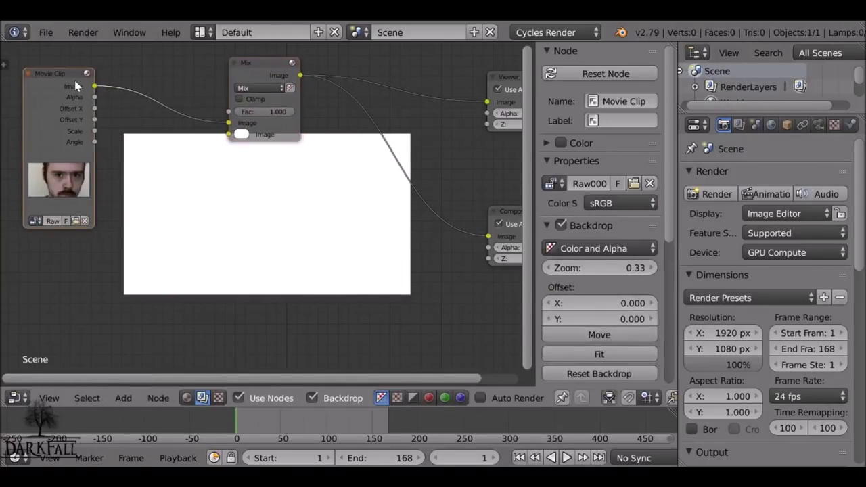
Connect the Movie Clip image straight to the Viewer and sample the pale wall colour into the Mix node's second Image input
left_click_drag(95, 86, 487, 103)
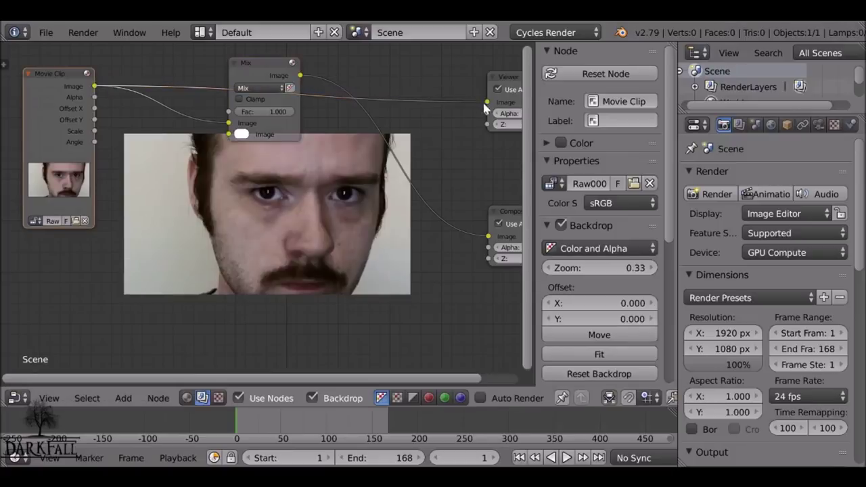
left_click(242, 135)
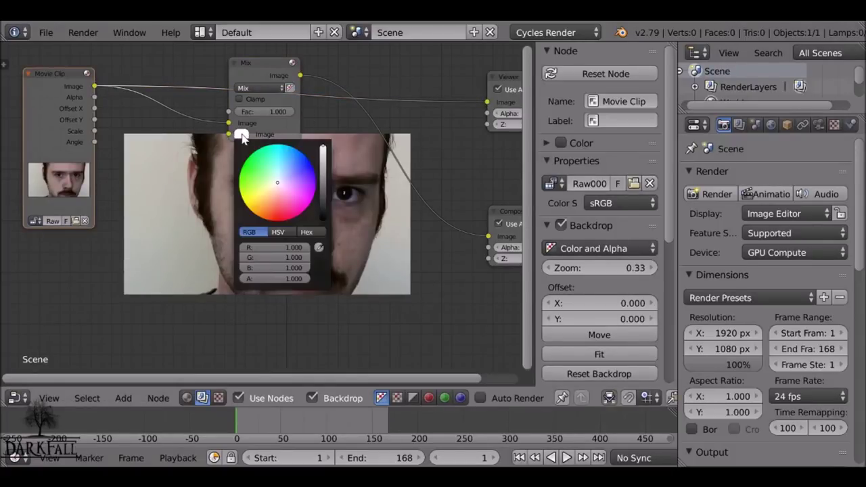
left_click(320, 249)
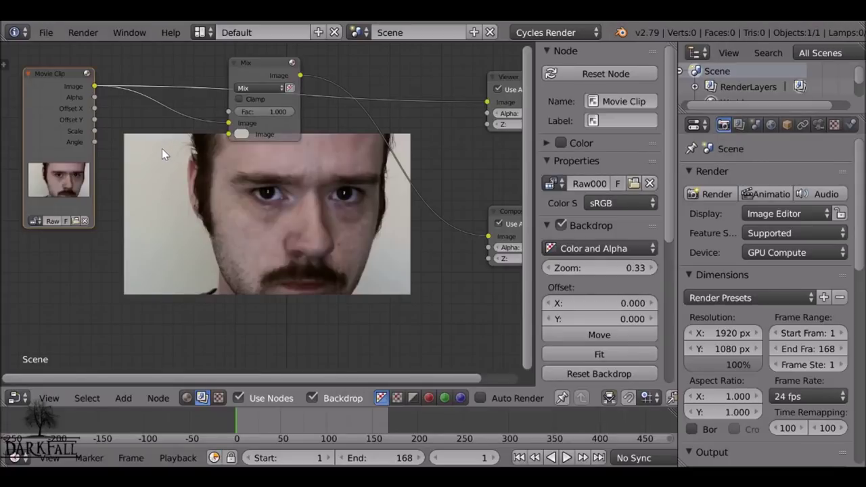
middle_click_drag(169, 148, 167, 101)
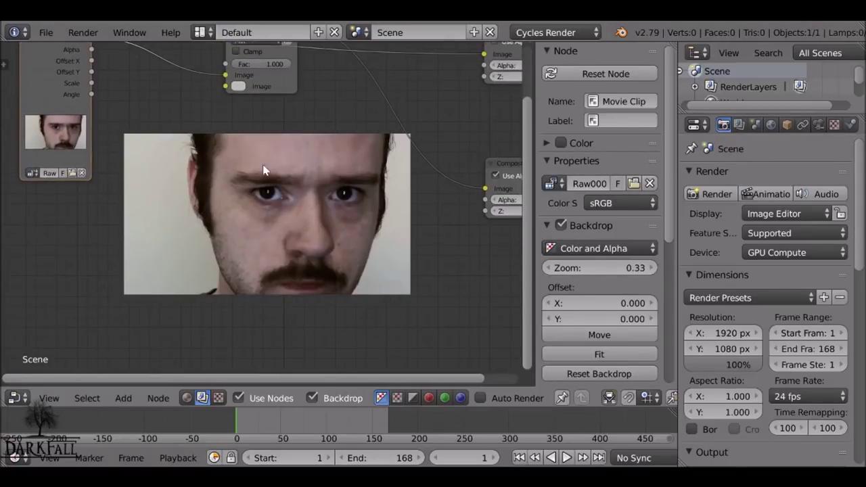
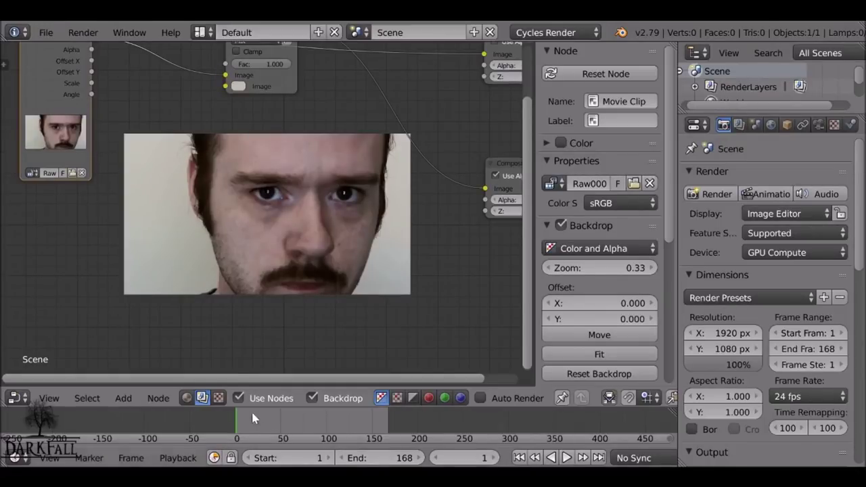
Reconnect the Mix node's Image output to the Viewer and nudge the Mix node slightly
middle_click_drag(338, 209, 342, 292)
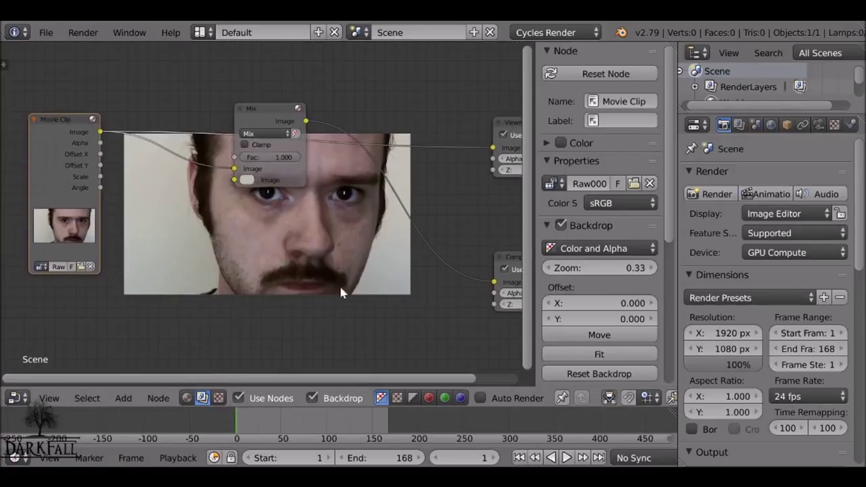
left_click(286, 115, "ctrl+shift")
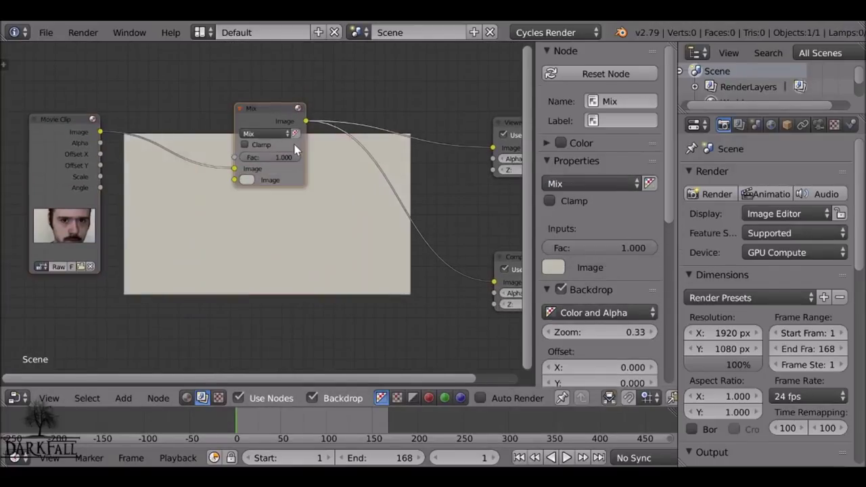
left_click_drag(273, 110, 269, 103)
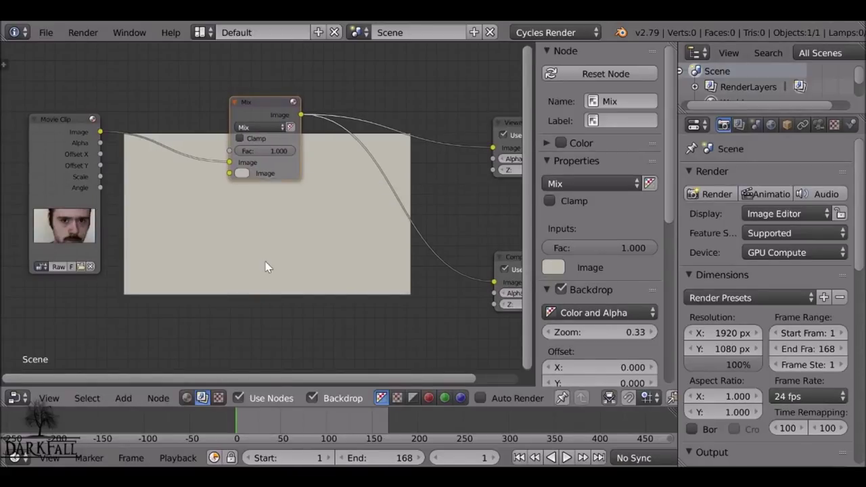
Add a Mask input node below the Mix node and assign the Head1 mask to it
key("shift+a")
mouse_move(236, 232)
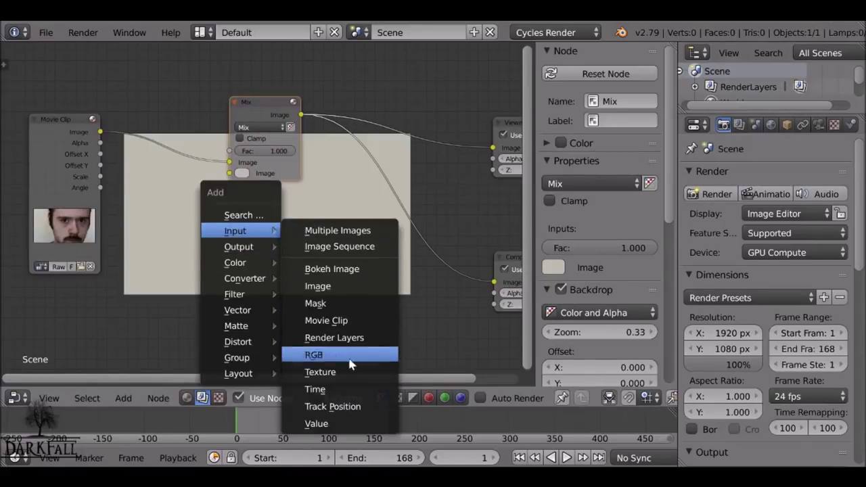
left_click(331, 305)
left_click(174, 207)
left_click(176, 228)
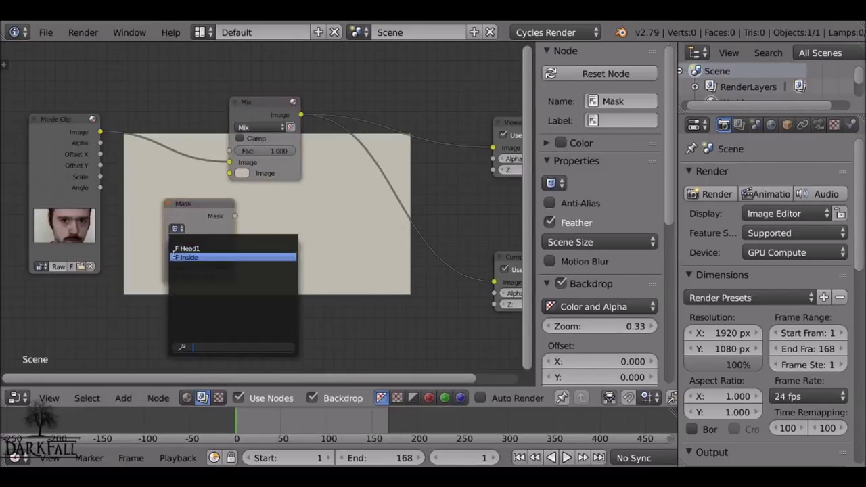
left_click(214, 248)
Place the Head1 mask node above Movie Clip and connect its Mask output to the Mix node's Fac input
left_click_drag(210, 206, 133, 23)
middle_click_drag(161, 141, 160, 204)
scroll(159, 199, "up", 1)
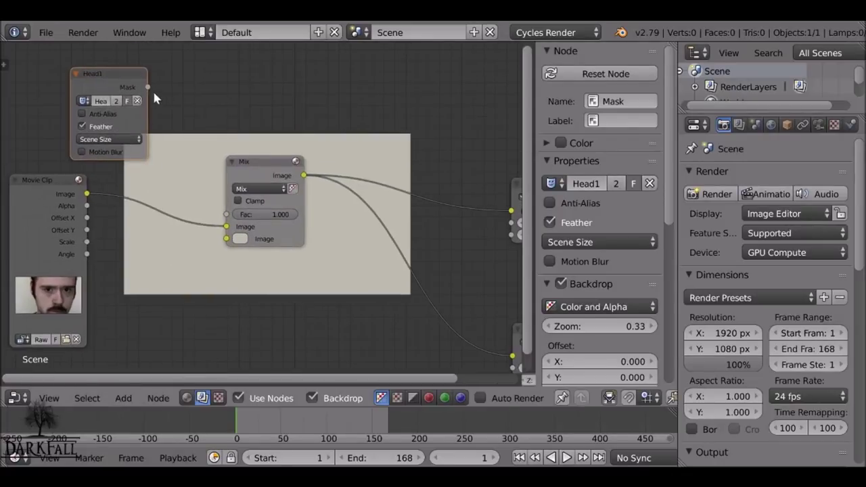
left_click_drag(148, 87, 226, 214)
middle_click_drag(237, 159, 207, 245)
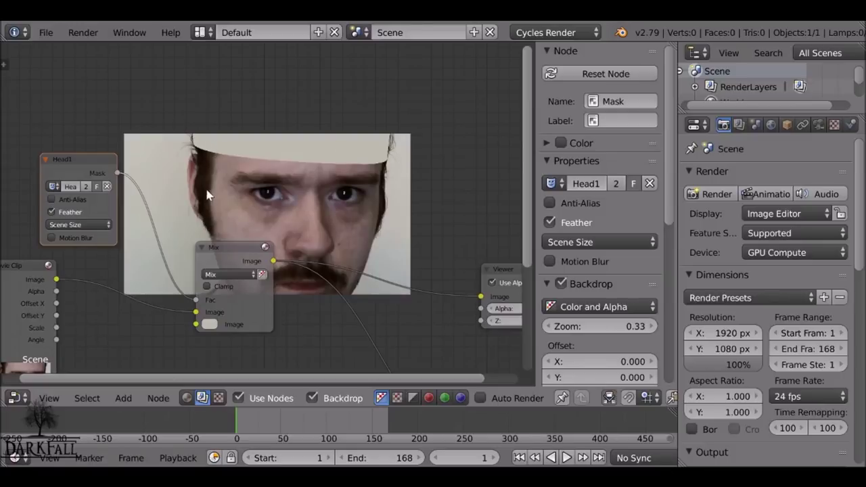
Reposition the Viewer and Composite nodes further from the Mix node and nudge Mix to make room between them
key("shift+a")
mouse_move(201, 182)
middle_click_drag(433, 234, 273, 119)
left_click_drag(351, 152, 393, 116)
left_click_drag(350, 297, 395, 280)
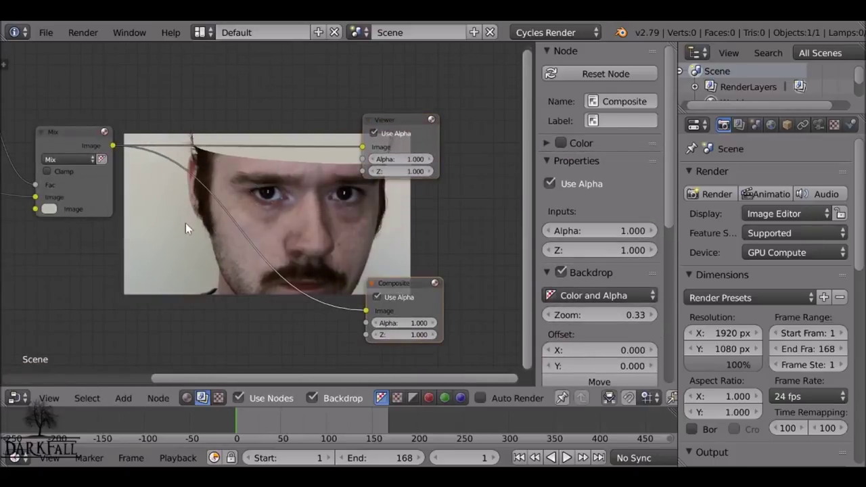
middle_click_drag(185, 223, 283, 226)
left_click_drag(182, 136, 166, 126)
middle_click_drag(180, 153, 275, 158)
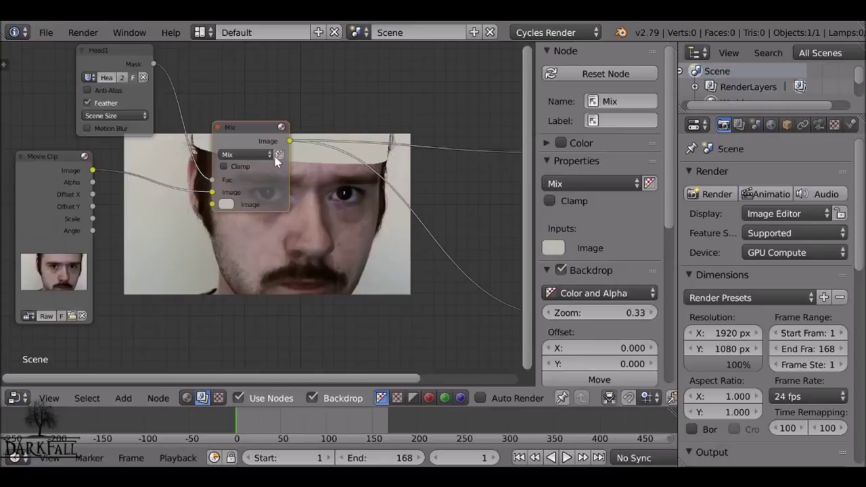
Duplicate the Mix node and insert the copy after the first one, feeding both the Composite and Viewer nodes
key("shift+d")
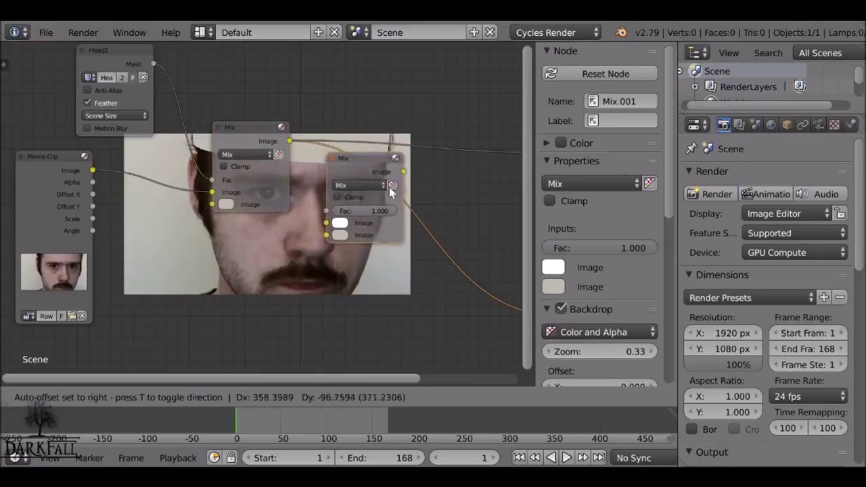
left_click(380, 265)
middle_click_drag(381, 265, 189, 204)
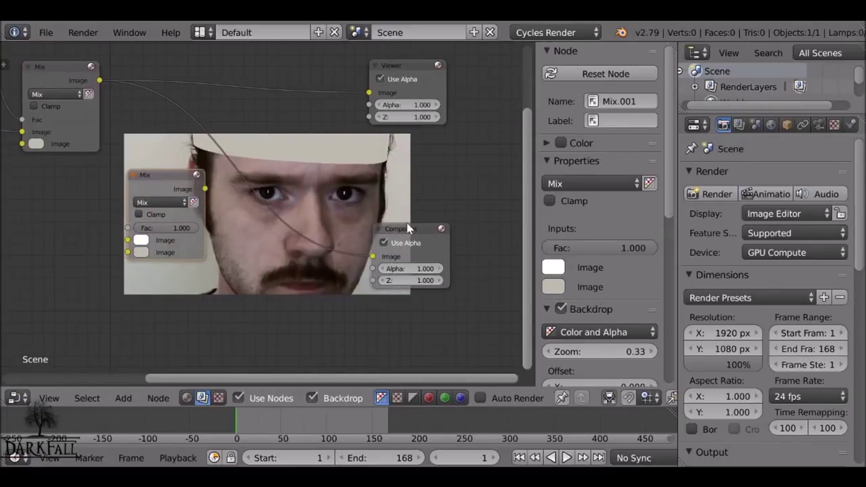
left_click_drag(161, 180, 207, 159)
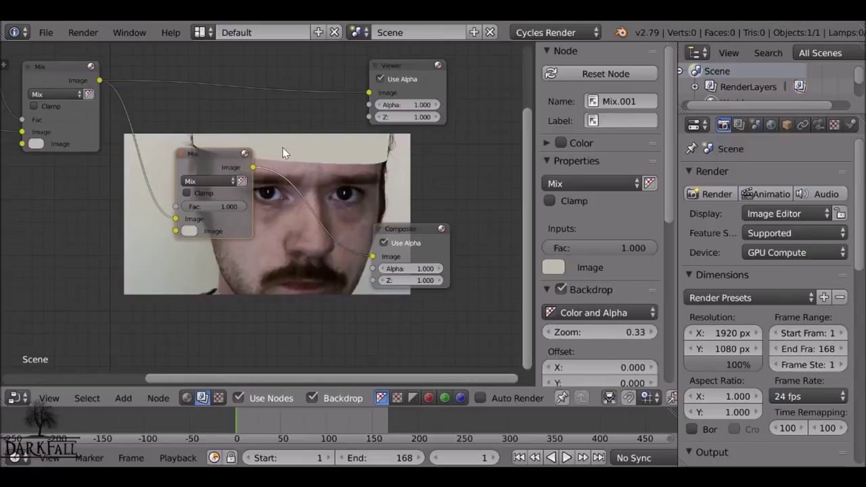
left_click(233, 164, "ctrl+shift")
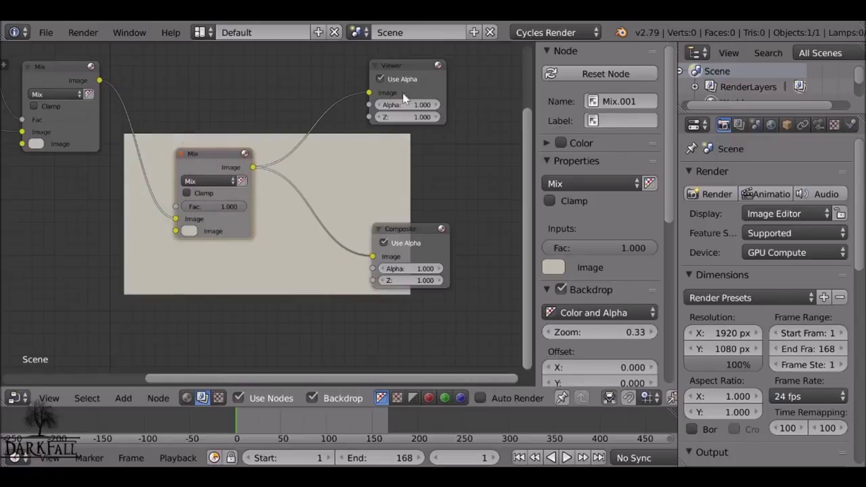
left_click_drag(221, 160, 216, 84)
Connect the Movie Clip image to the second Mix node's second Image input
middle_click_drag(113, 149, 286, 166)
scroll(286, 166, "down", 1)
left_click_drag(357, 117, 358, 138)
left_click_drag(66, 124, 341, 205)
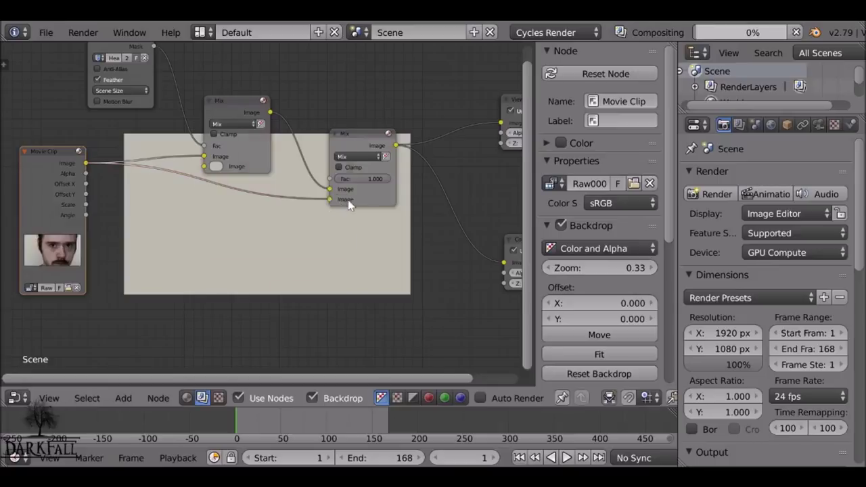
middle_click_drag(342, 205, 296, 137)
key("shift+a")
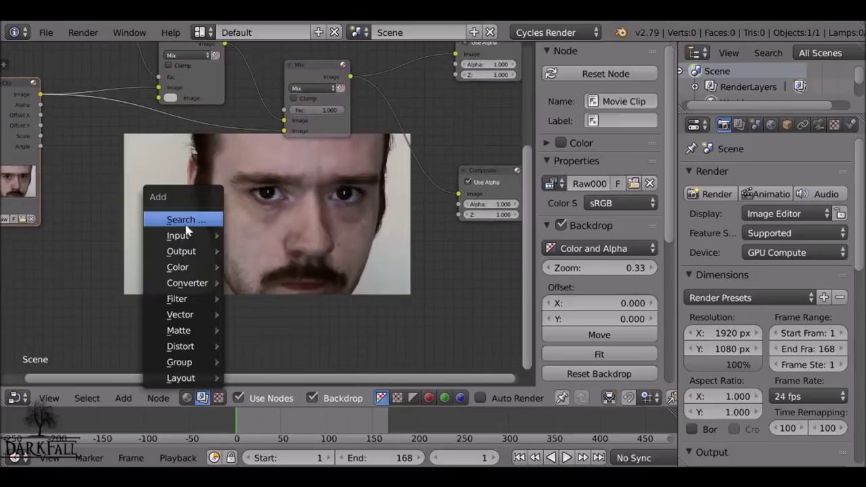
mouse_move(168, 238)
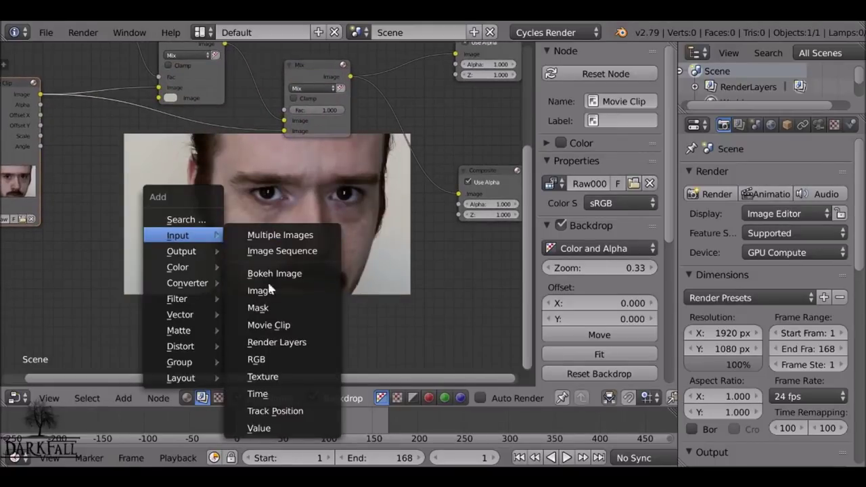
left_click(258, 308)
Duplicate the Head1 mask node and place the copy above the second Mix node
left_click(100, 110)
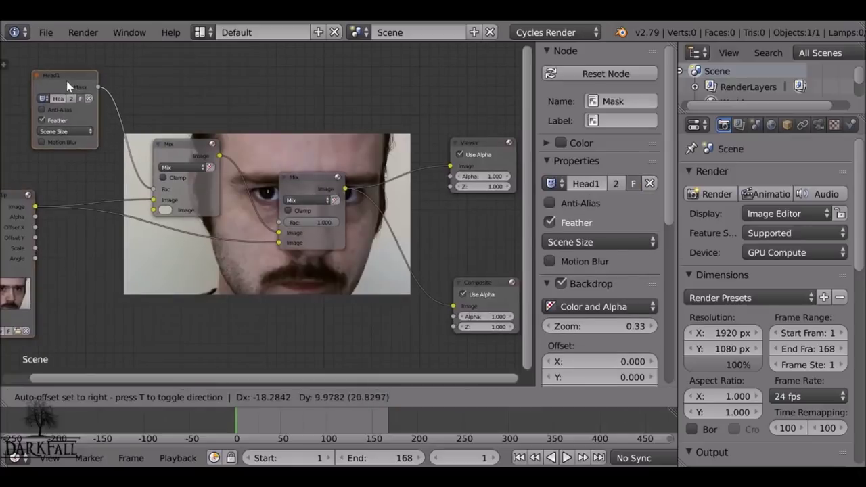
key("shift+d")
left_click(263, 79)
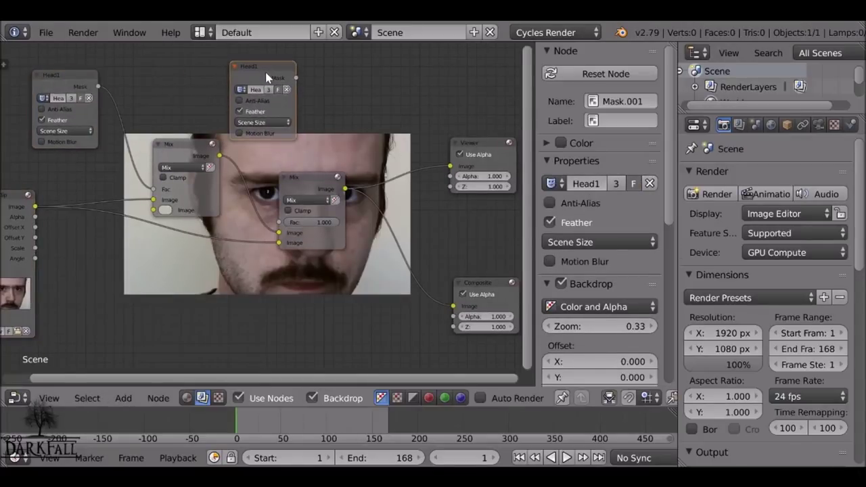
Switch the duplicated mask node to the Inside mask and connect its output to the second Mix node's Fac input
scroll(237, 75, "up", 1)
left_click(238, 69)
left_click(269, 100)
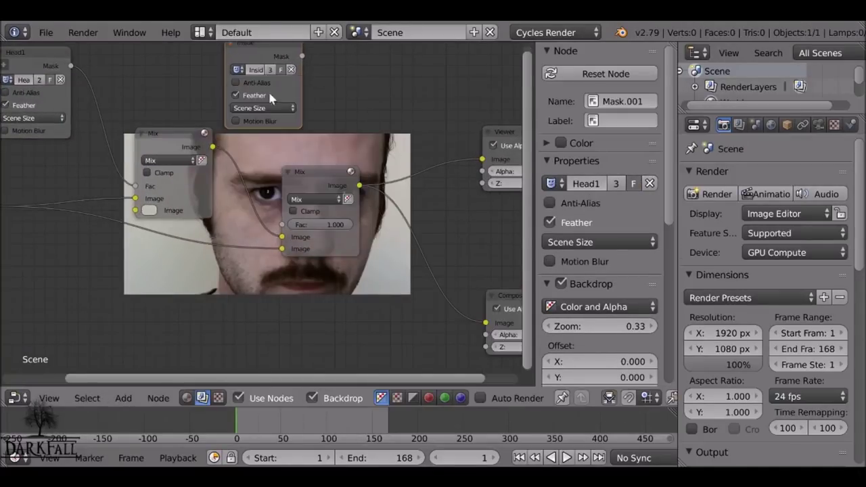
left_click_drag(304, 56, 281, 224)
middle_click_drag(273, 216, 225, 67)
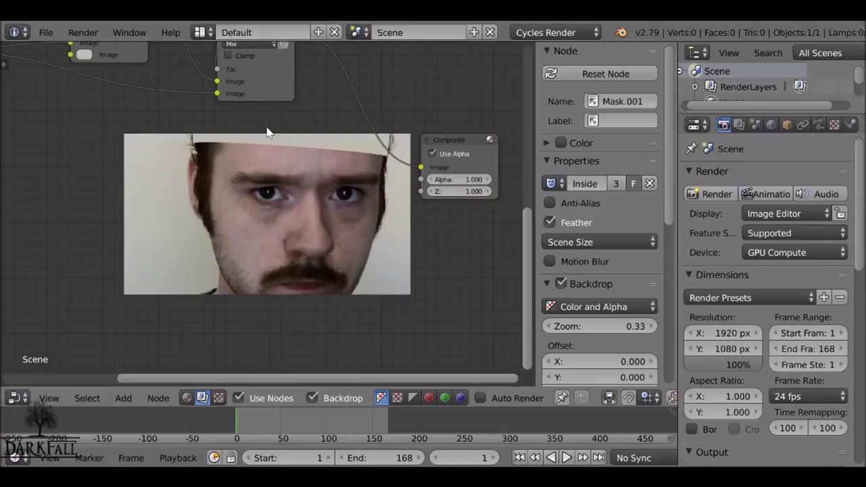
Disconnect the Movie Clip image from the second Mix node's second Image input
middle_click_drag(267, 132, 351, 168)
left_click_drag(303, 134, 258, 143)
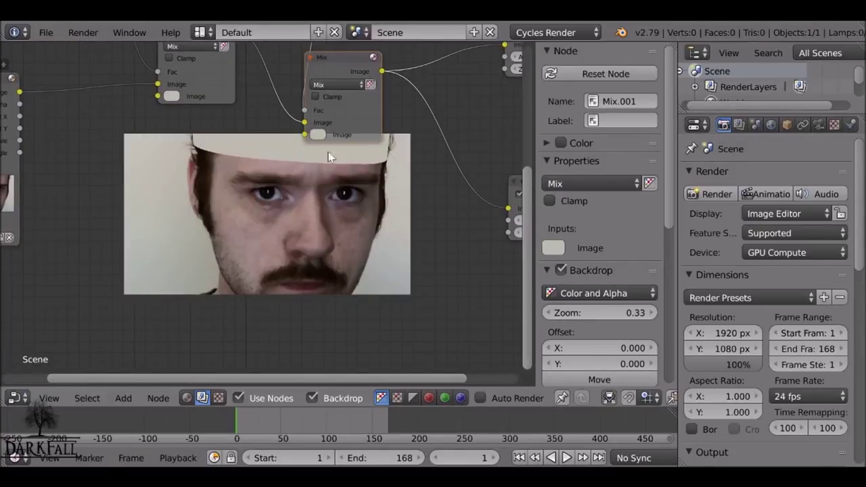
middle_click_drag(313, 173, 296, 158)
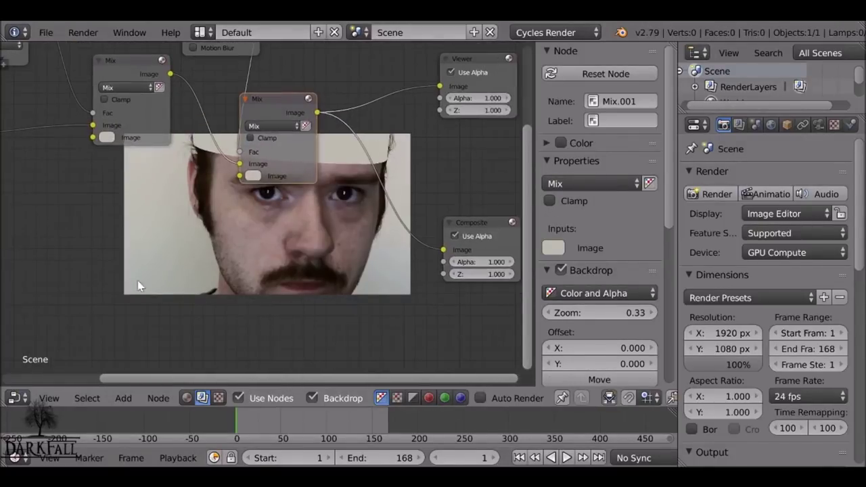
Add an Image input node below the two Mix nodes
middle_click_drag(67, 263, 157, 208)
key("shift+a")
mouse_move(125, 206)
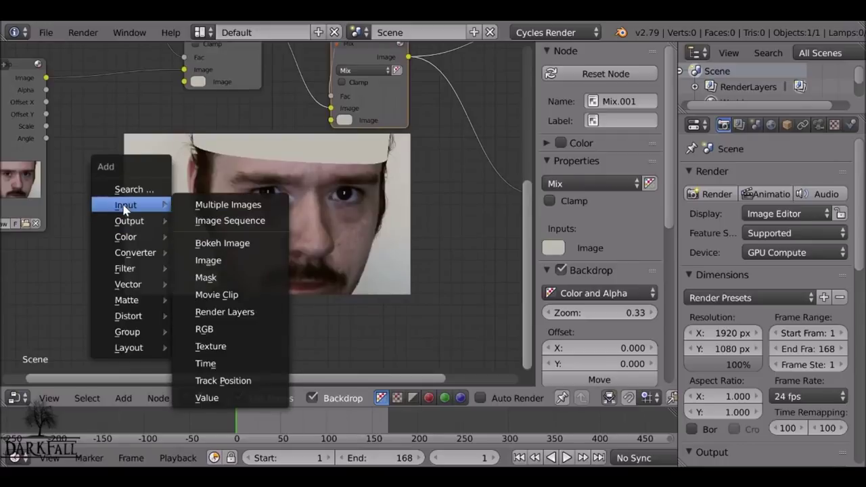
left_click(220, 262)
left_click(214, 224)
Load blood2.png from the bookmarked Textures folder into the Image node
left_click(224, 268)
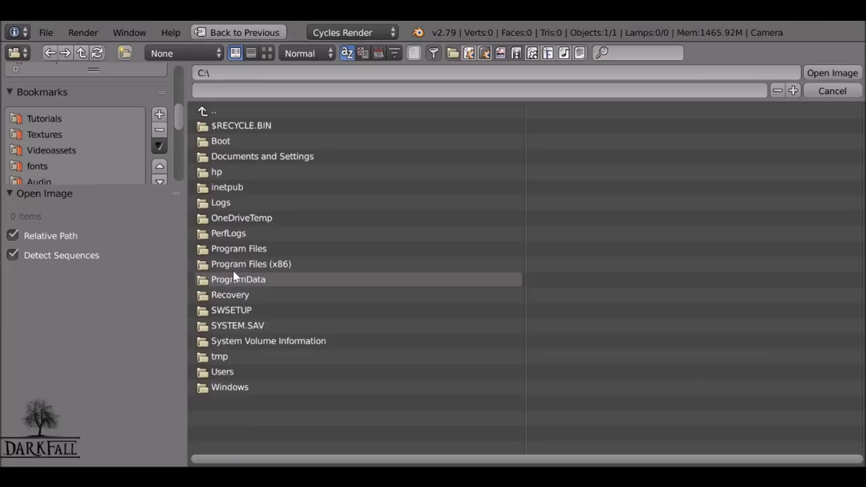
left_click(56, 134)
scroll(443, 169, "down", 5)
scroll(443, 175, "down", 2)
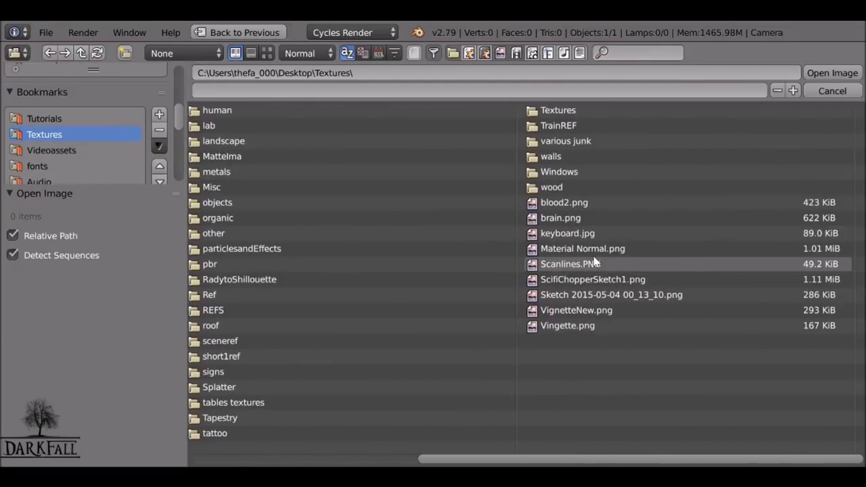
left_click(572, 204)
left_click(830, 73)
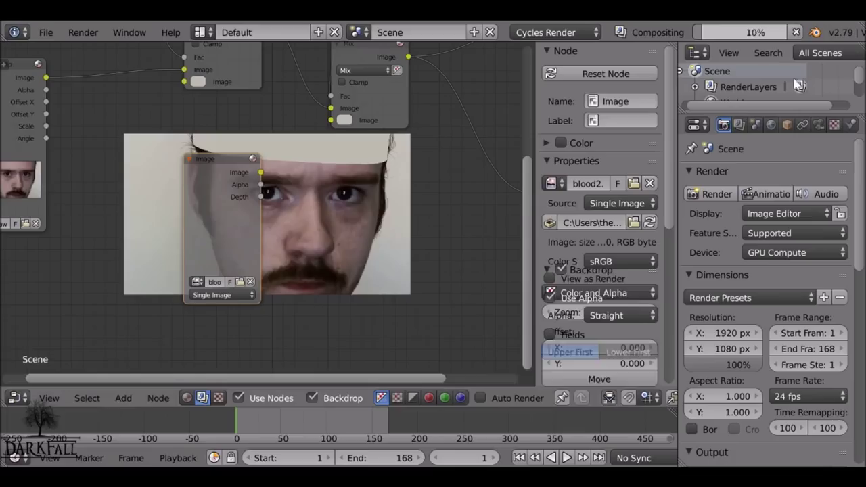
Move the Image node aside and connect its Image output to the second Mix node's second Image input
key("g")
left_click(138, 196)
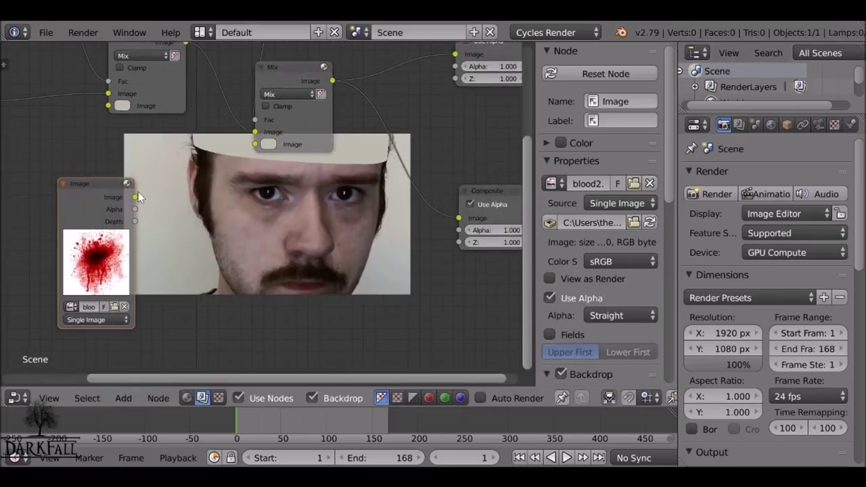
left_click_drag(136, 197, 264, 150)
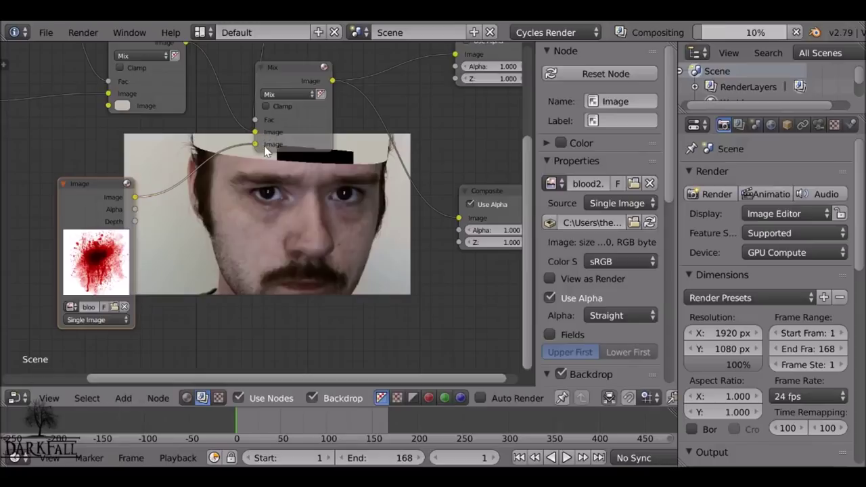
middle_click_drag(251, 169, 284, 106)
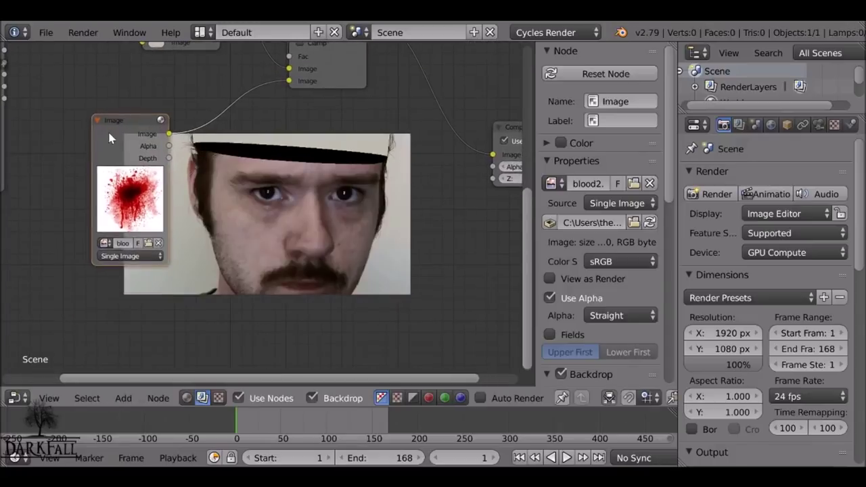
Preview the blood image alone in the Viewer, and switch the preview back to the second Mix node's output
left_click(144, 157, "ctrl+shift")
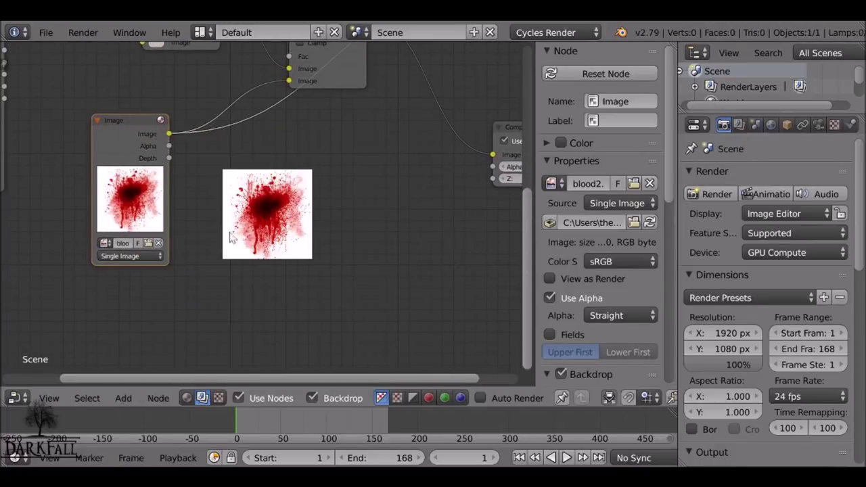
middle_click_drag(290, 200, 244, 278)
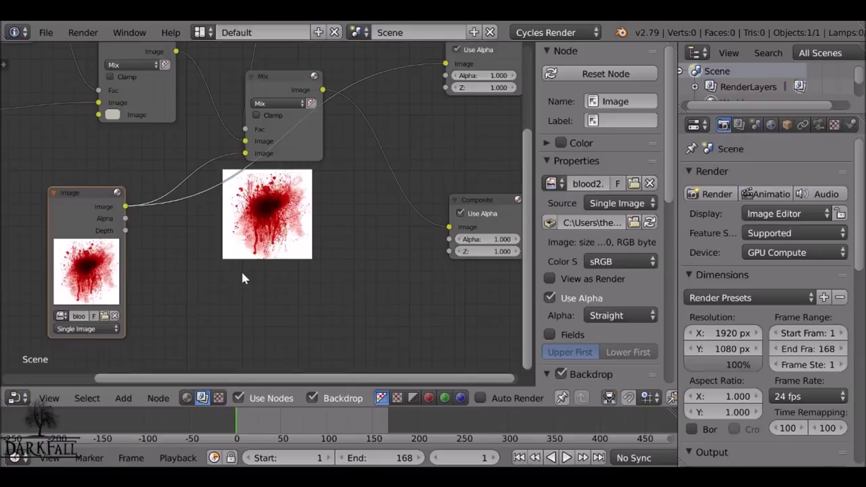
left_click(288, 74, "ctrl+shift")
middle_click_drag(358, 174, 358, 105)
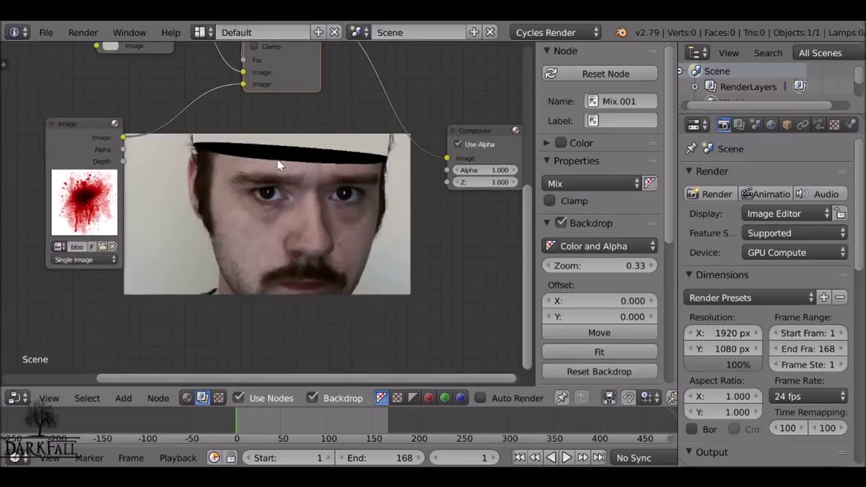
Insert a Scale distort node between the blood Image node and the second Mix node
key("shift+a")
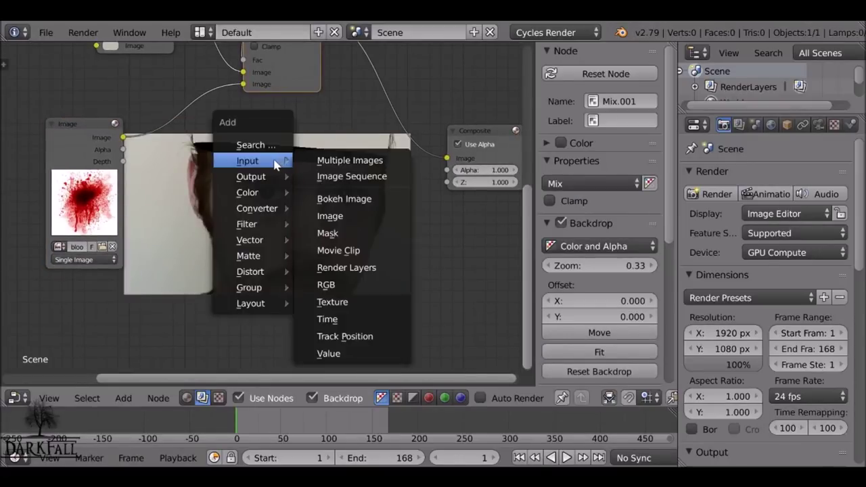
mouse_move(261, 264)
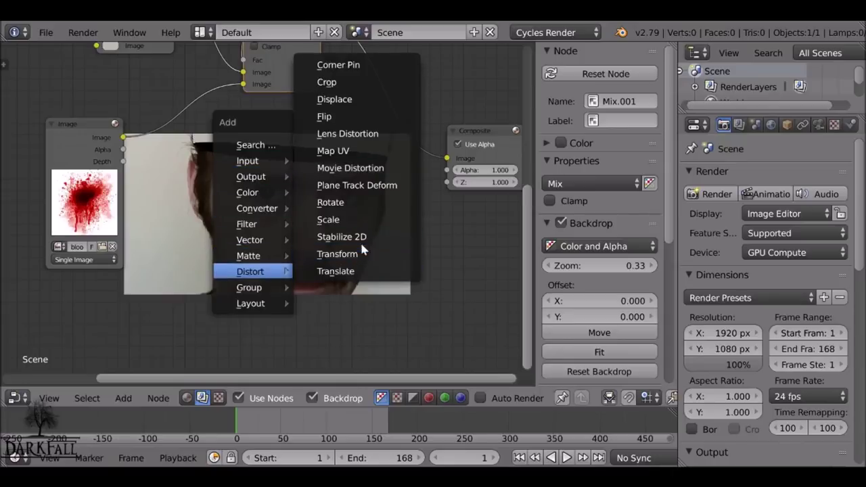
left_click(362, 229)
left_click(154, 113)
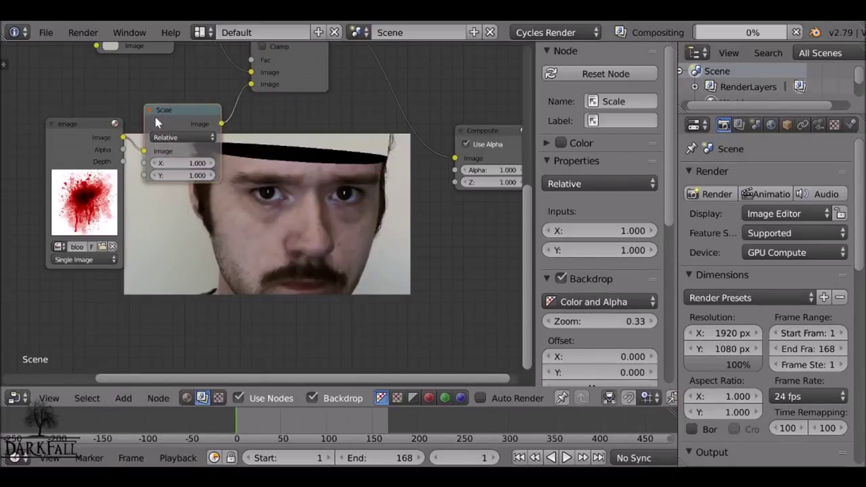
Set the Scale node to Render Size and move the blood Image and Scale nodes aside
left_click(199, 135)
left_click(186, 87)
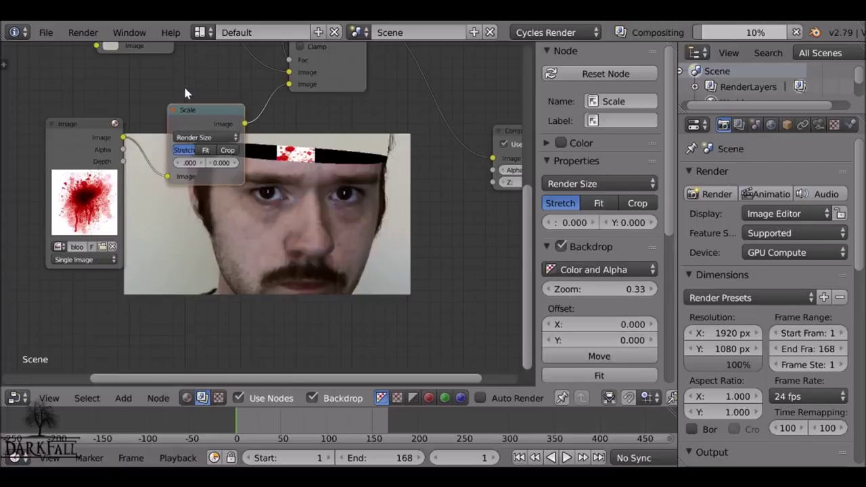
left_click_drag(83, 131, 8, 144)
left_click_drag(203, 110, 121, 110)
Insert a Transform distort node between the Scale node and the second Mix node
key("shift+a")
mouse_move(233, 218)
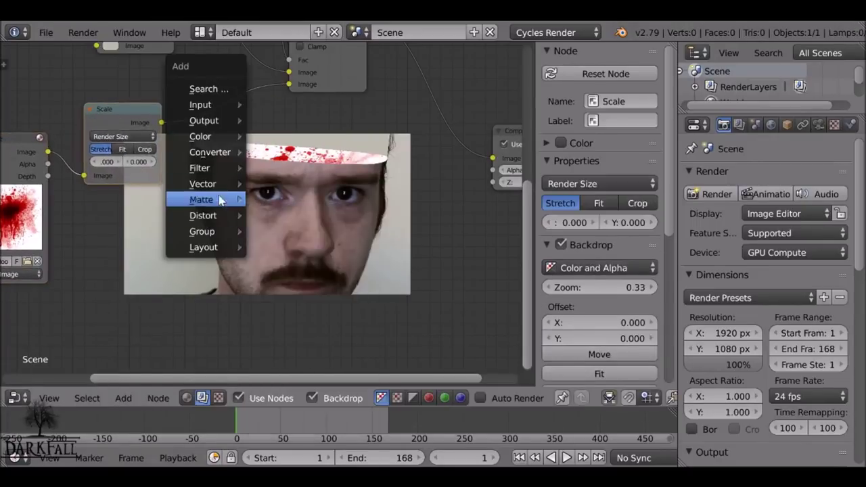
key("shift+a")
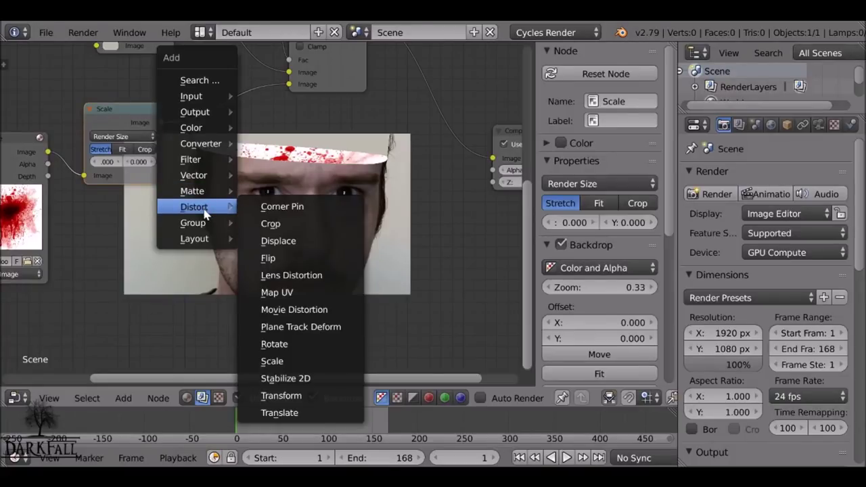
left_click(310, 401)
left_click(199, 93)
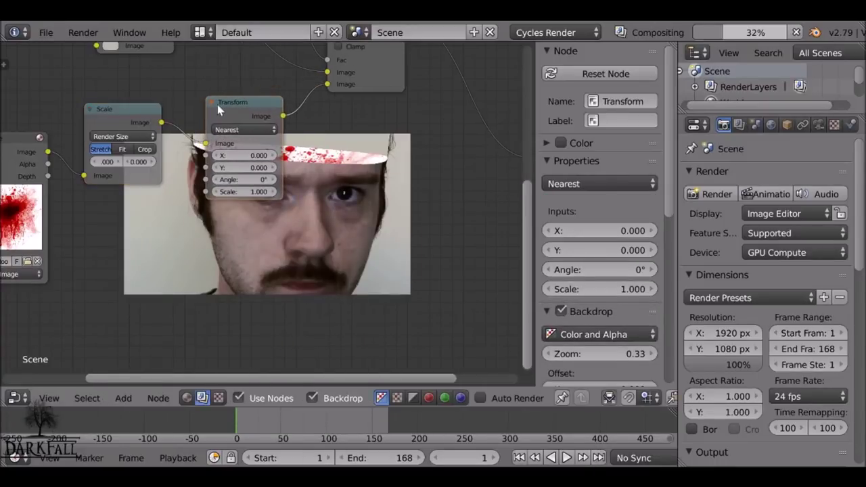
Set the Transform node to X 150.300, Y 189.100 and scale 2.000 so dark blood fills the opening
middle_click_drag(219, 120, 154, 131)
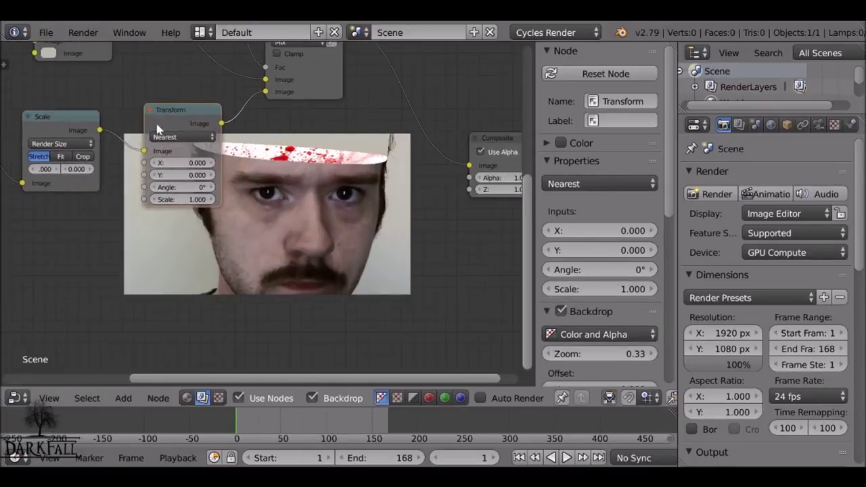
left_click(212, 199)
left_click(211, 199)
left_click(212, 199)
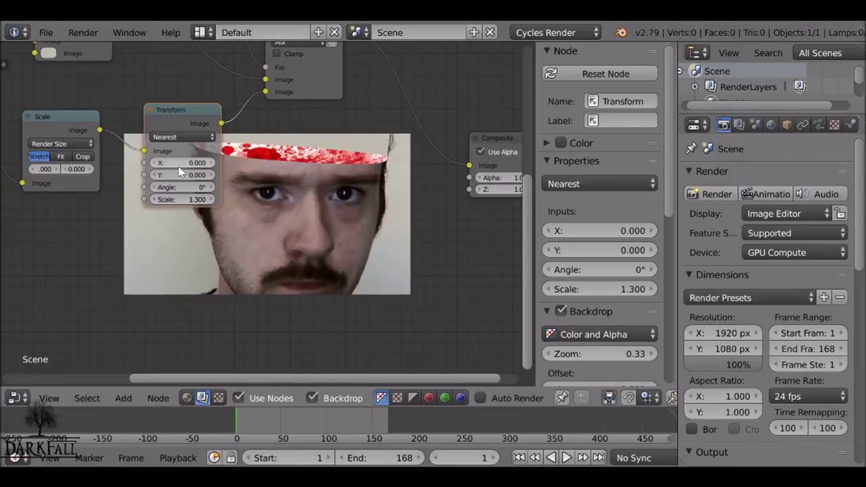
left_click_drag(193, 163, 254, 162)
left_click_drag(193, 174, 337, 175)
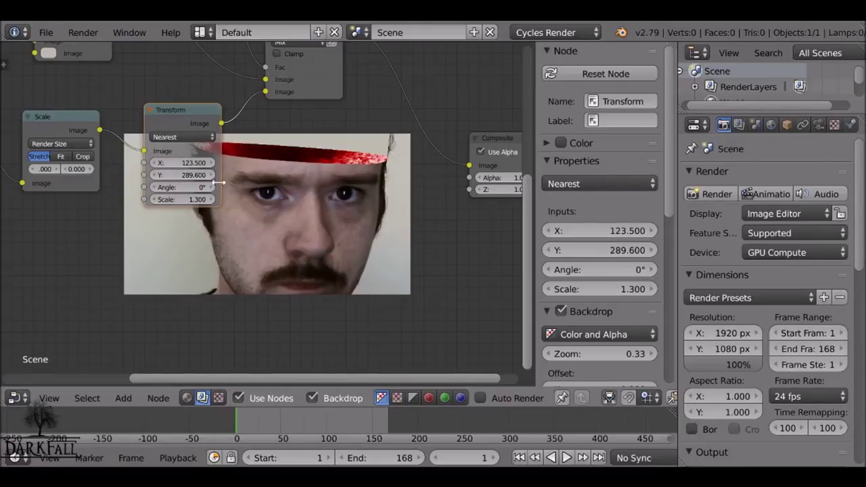
left_click(211, 200)
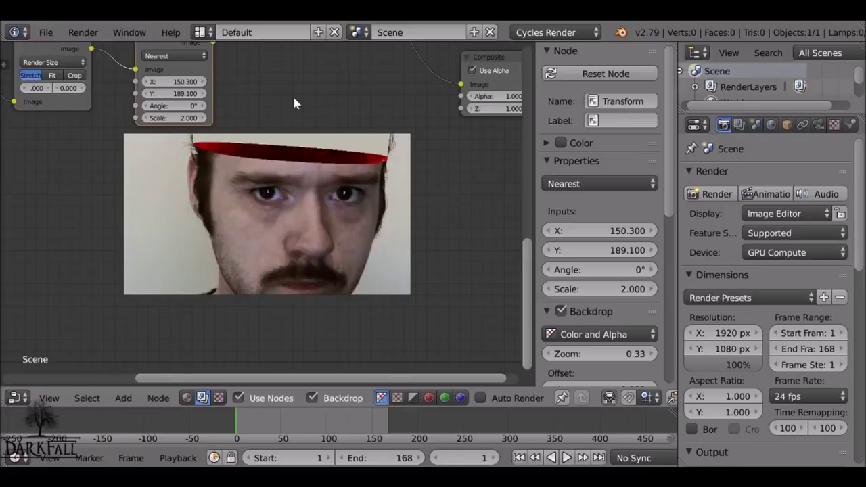
Move the Viewer node aside and insert a third Mix node after the second Mix node's output
middle_click_drag(294, 101, 92, 278)
scroll(303, 216, "down", 2)
left_click_drag(278, 214, 365, 193)
left_click_drag(258, 81, 459, 87)
key("shift+a")
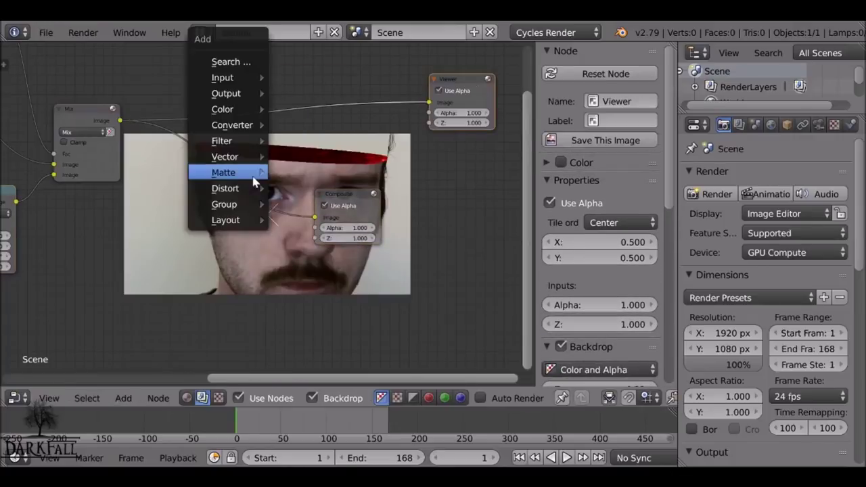
mouse_move(242, 110)
left_click(299, 246)
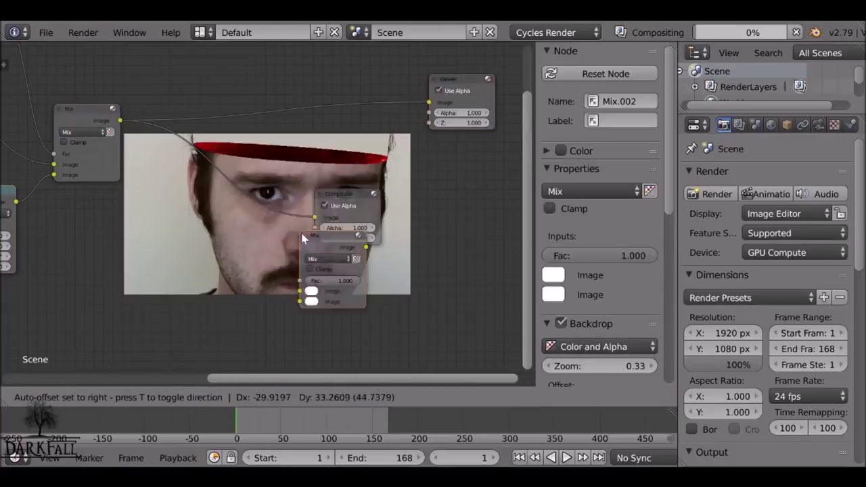
left_click(268, 191)
Connect the Raw0001-0168 Movie Clip's Image output to the third Mix node's second Image input
scroll(268, 191, "down", 3)
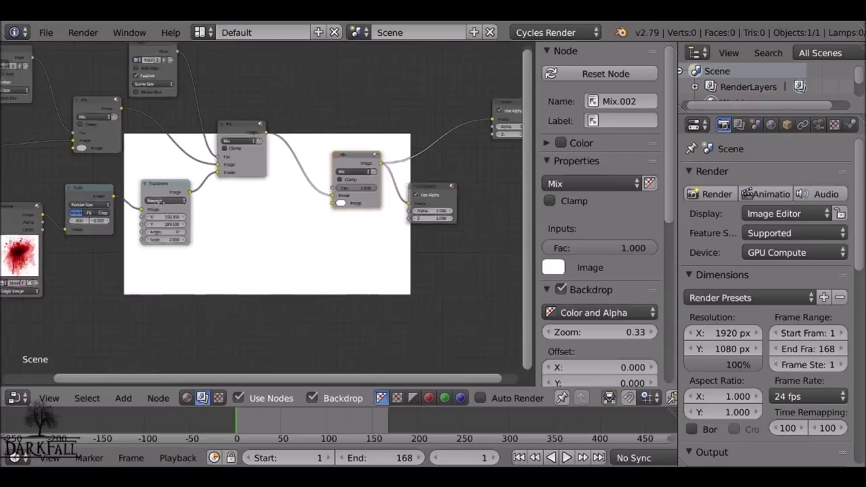
left_click(122, 166)
left_click_drag(122, 166, 437, 201)
scroll(319, 164, "up", 2)
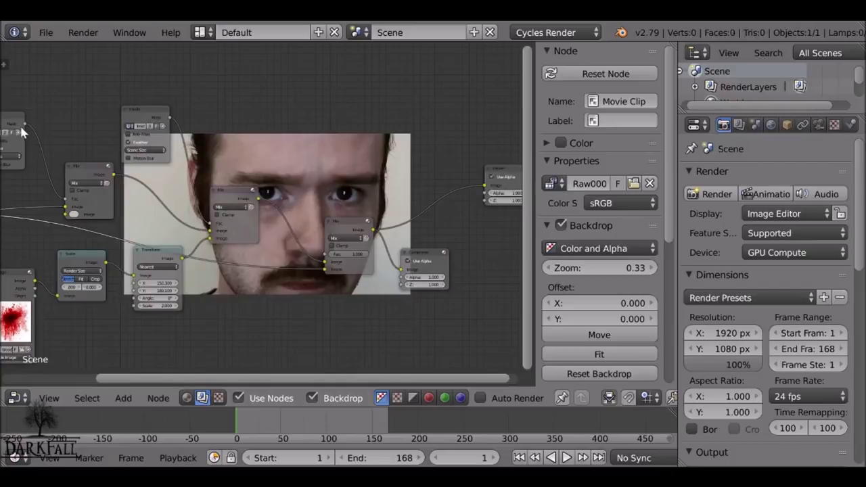
Preview the Head1 mask, connect it to the third Mix node's Fac input, and preview that Mix node's output
left_click(19, 130, "ctrl+shift")
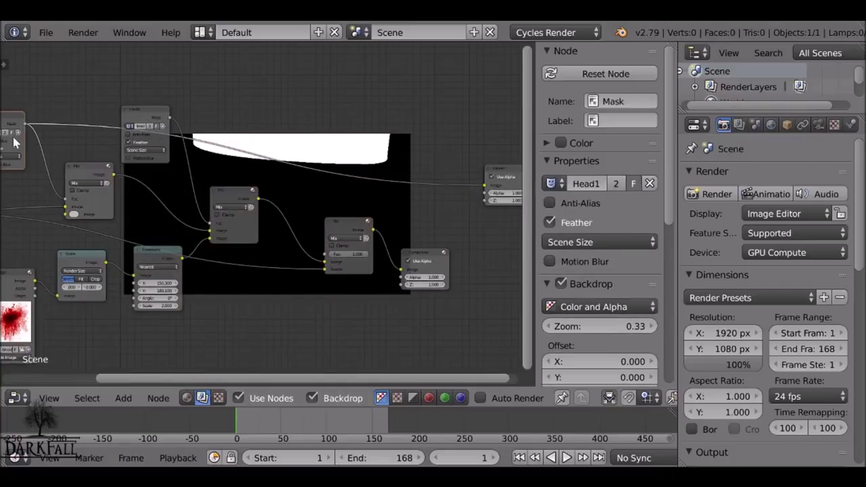
left_click_drag(29, 132, 329, 263)
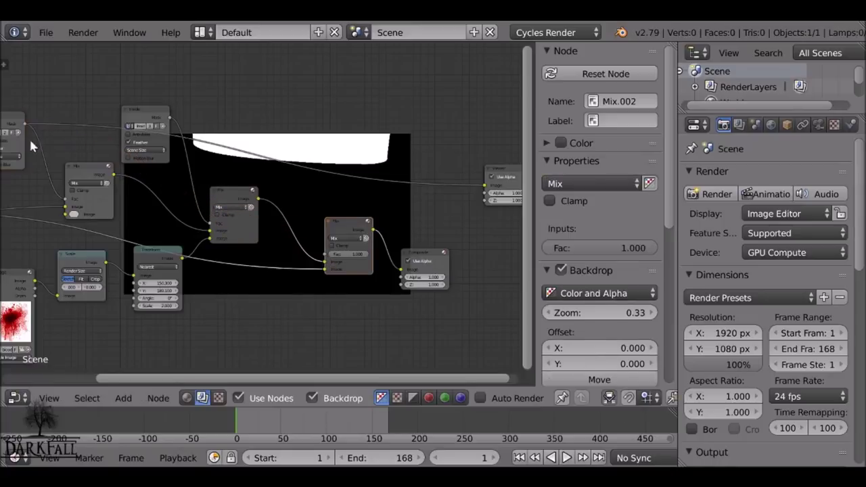
left_click_drag(26, 126, 330, 251)
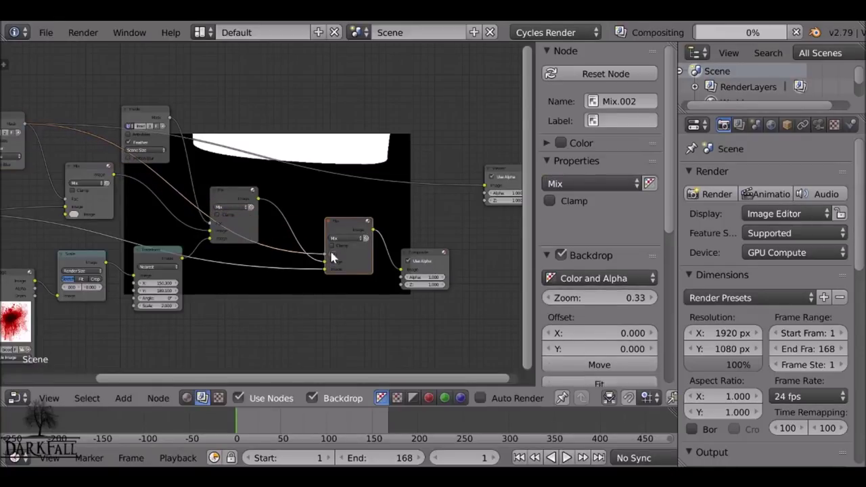
left_click(347, 221, "ctrl+shift")
Move the third Mix node aside and insert a Translate distort node between the Movie Clip and its second Image input
middle_click_drag(345, 217, 348, 52)
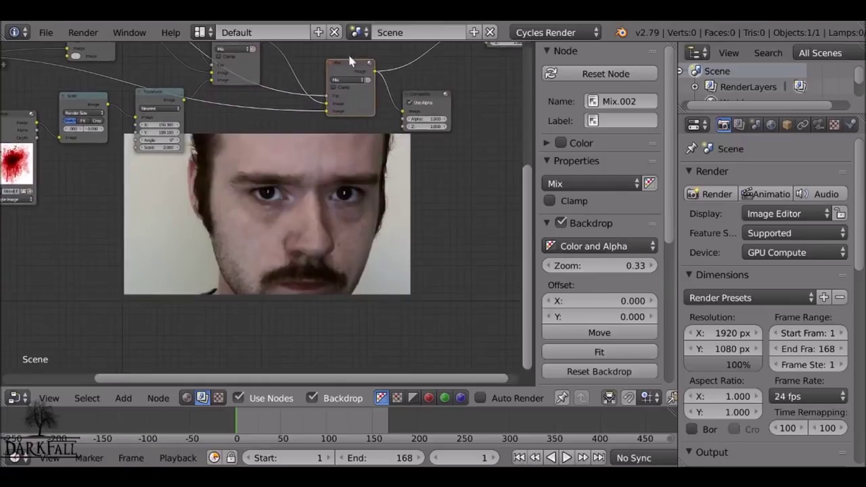
middle_click_drag(306, 183, 221, 236)
scroll(204, 249, "up", 1)
left_click_drag(275, 119, 346, 102)
middle_click_drag(266, 242, 277, 187)
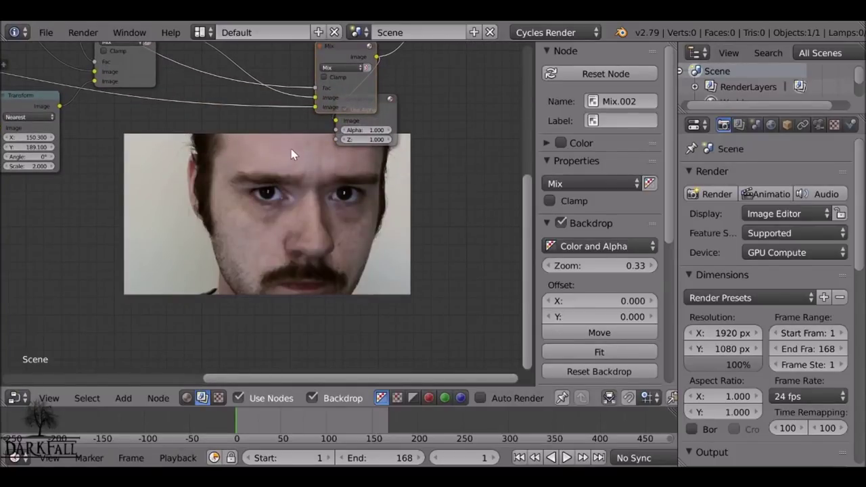
middle_click_drag(267, 186, 268, 215)
key("shift+a")
mouse_move(270, 216)
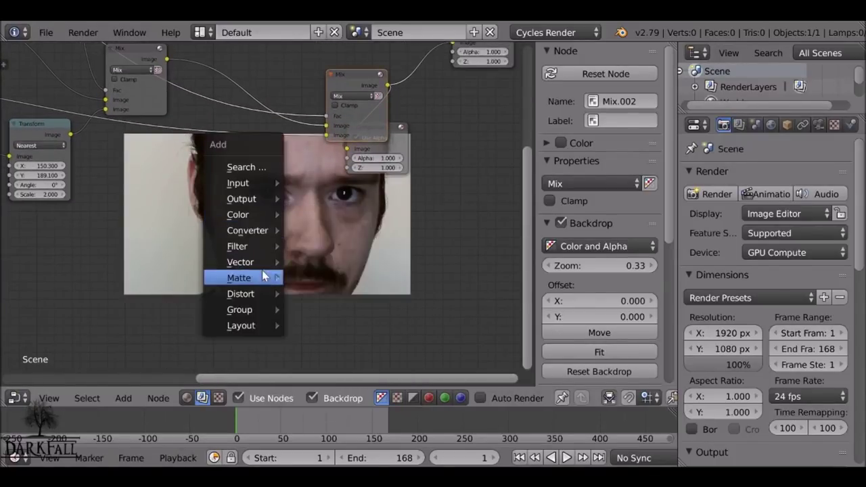
mouse_move(257, 295)
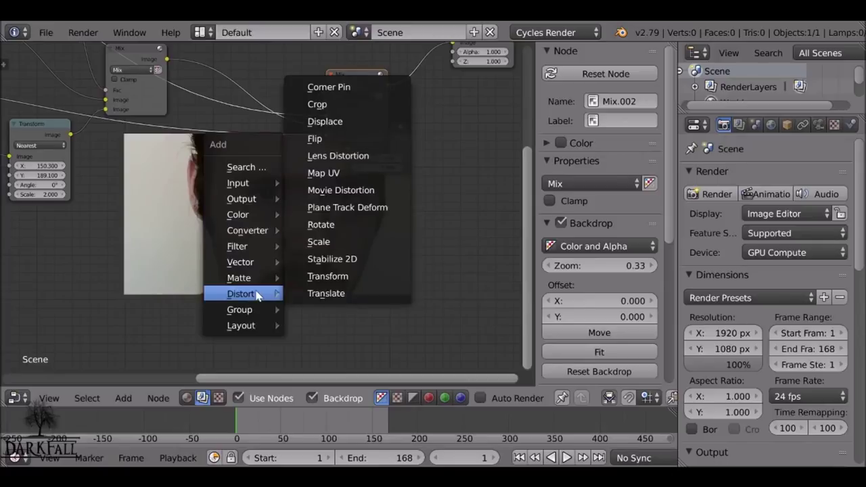
left_click(351, 294)
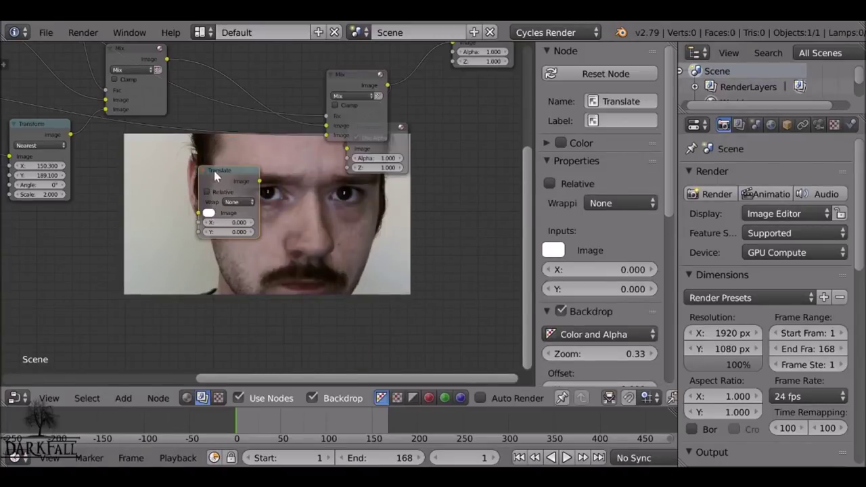
left_click(233, 131)
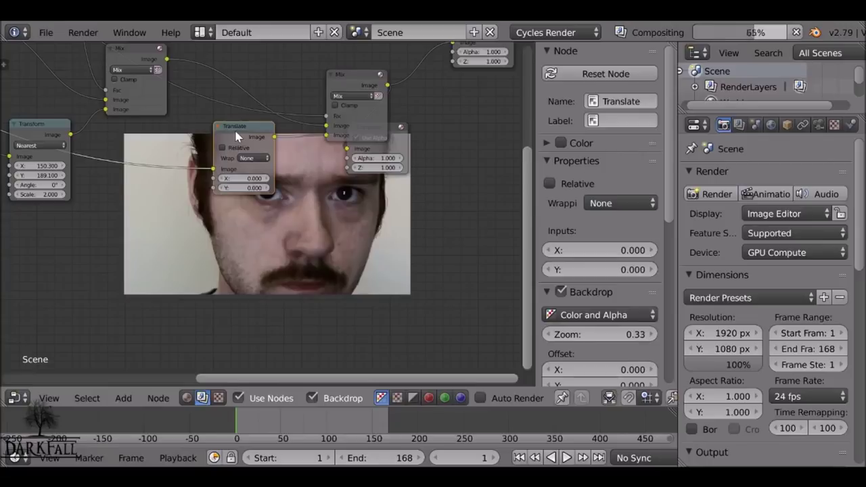
Duplicate the Translate node and insert the copy between the Head1 mask and the third Mix node's Fac input
middle_click_drag(233, 132, 224, 184)
key("shift+d")
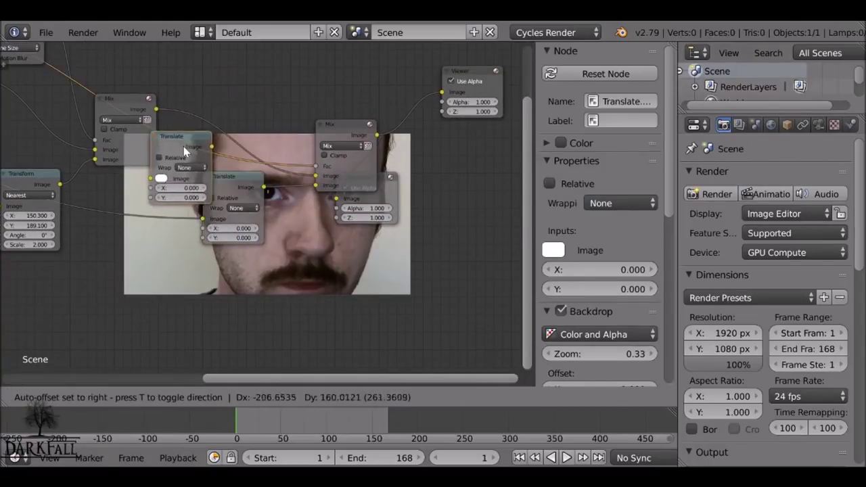
left_click(194, 144)
left_click_drag(192, 139, 234, 50)
Add a Value input node, connect it to the X inputs of both Translate nodes, and set it to 169.300
key("shift+a")
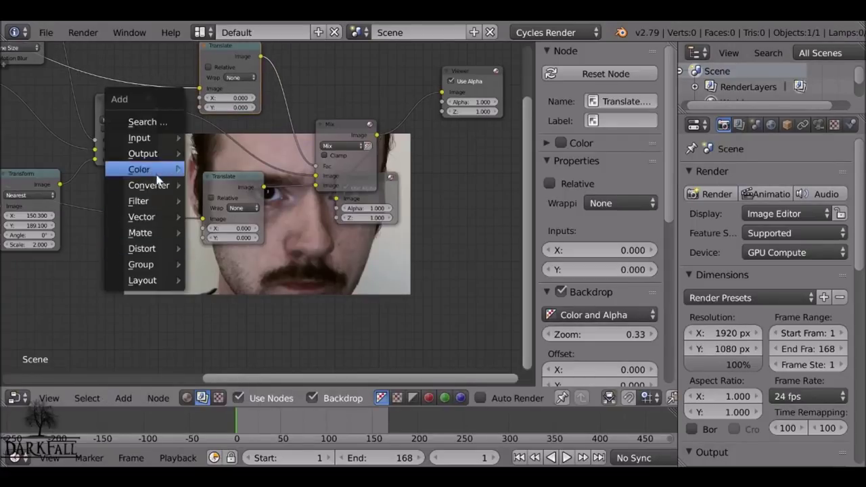
mouse_move(155, 138)
left_click(251, 330)
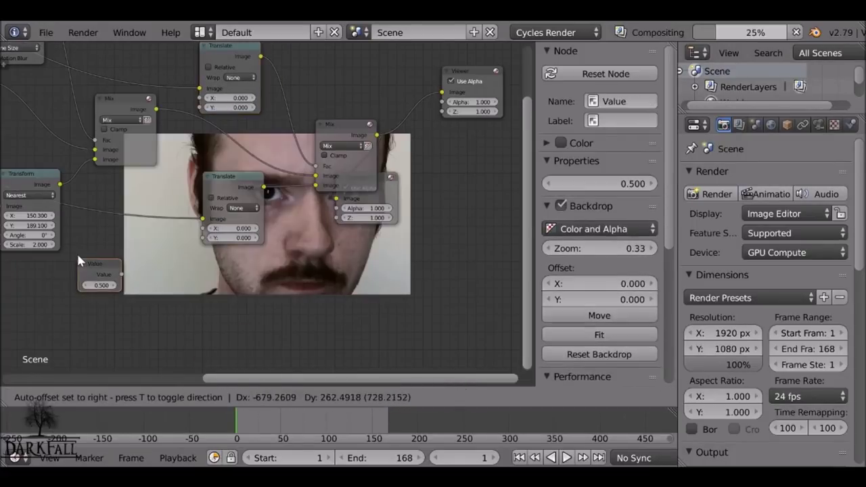
left_click(87, 229)
left_click_drag(131, 249, 203, 228)
left_click_drag(109, 259, 267, 260)
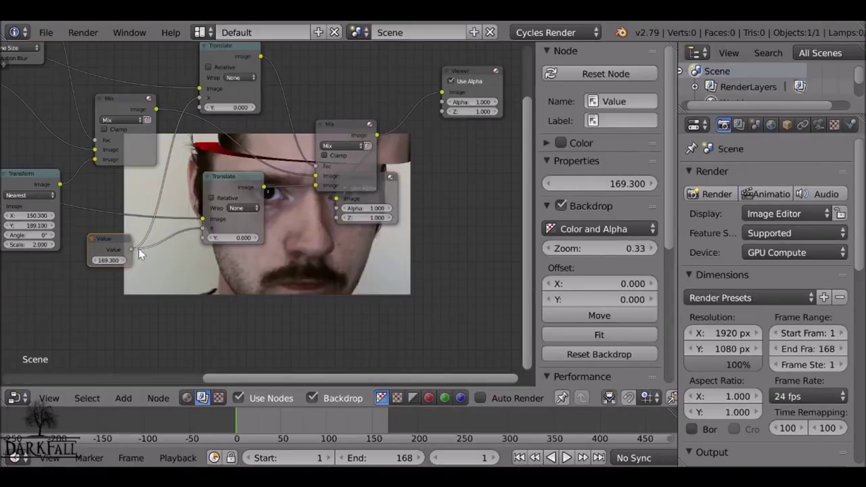
Reroute the Value node to the Y inputs of both Translate nodes and set it to 163.700
middle_click_drag(335, 202, 272, 79)
middle_click_drag(185, 105, 192, 232)
left_click_drag(144, 103, 144, 112)
left_click_drag(148, 236, 148, 241)
middle_click_drag(142, 232, 135, 105)
left_click_drag(54, 138, 2, 137)
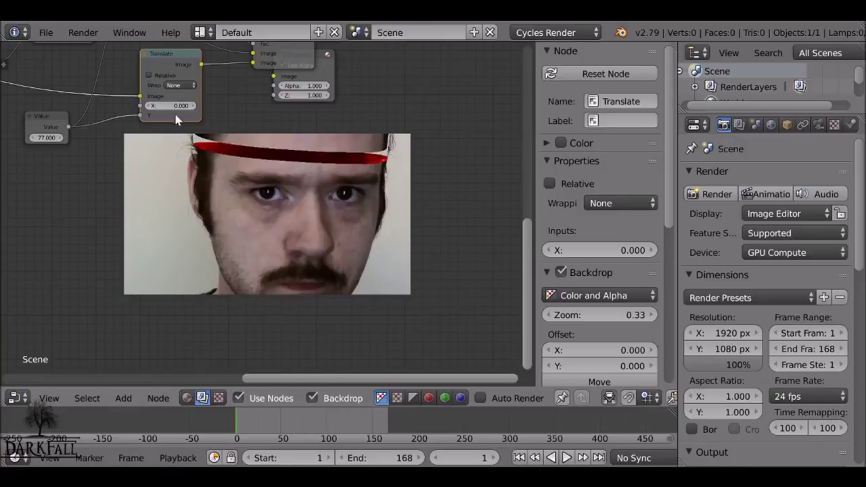
middle_click_drag(176, 117, 175, 153)
left_click_drag(40, 174, 45, 174)
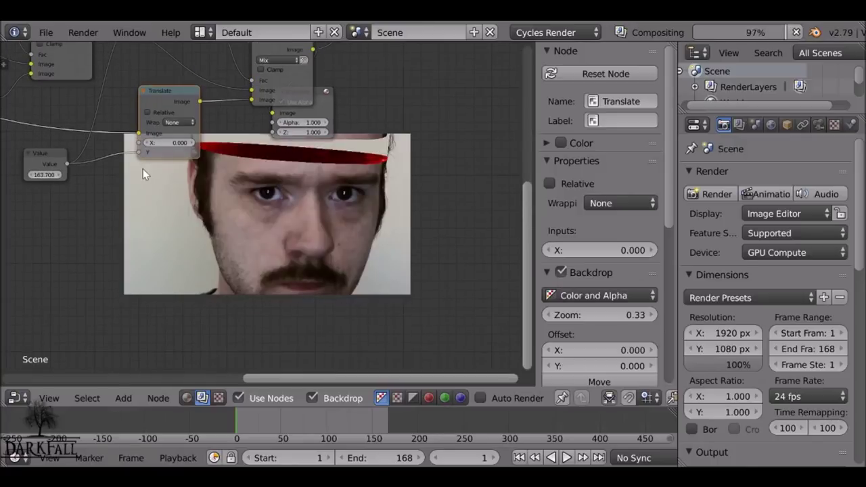
Move the Composite and Viewer nodes further away from the third Mix node to free up space
middle_click_drag(278, 182, 203, 153)
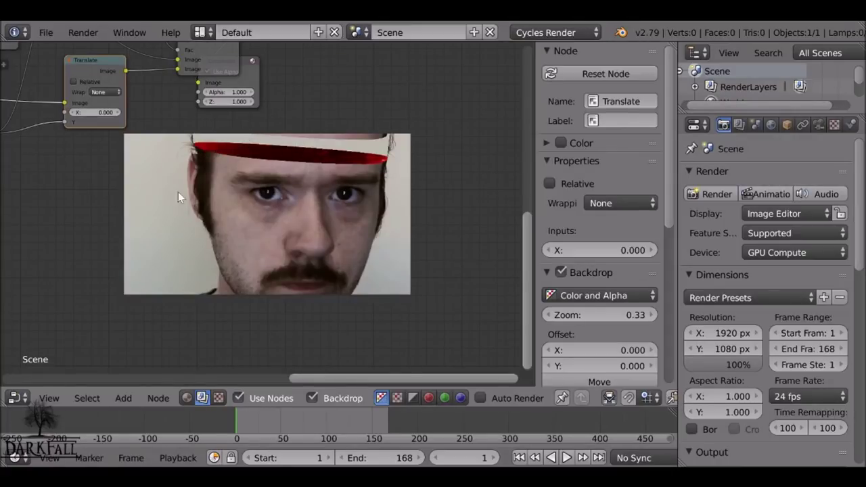
middle_click_drag(272, 65, 250, 175)
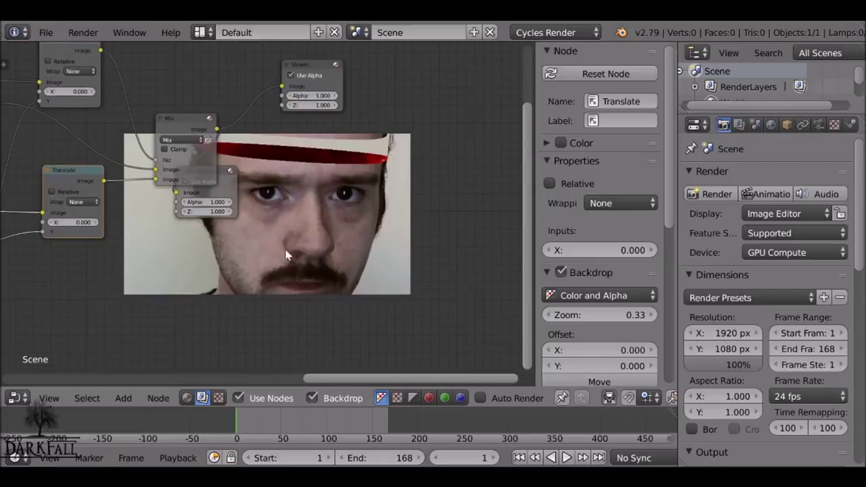
left_click_drag(225, 174, 436, 169)
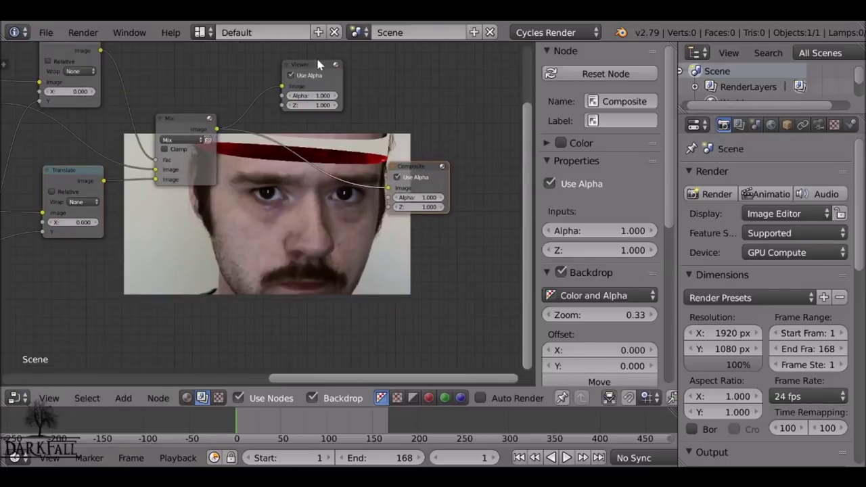
left_click_drag(329, 63, 429, 76)
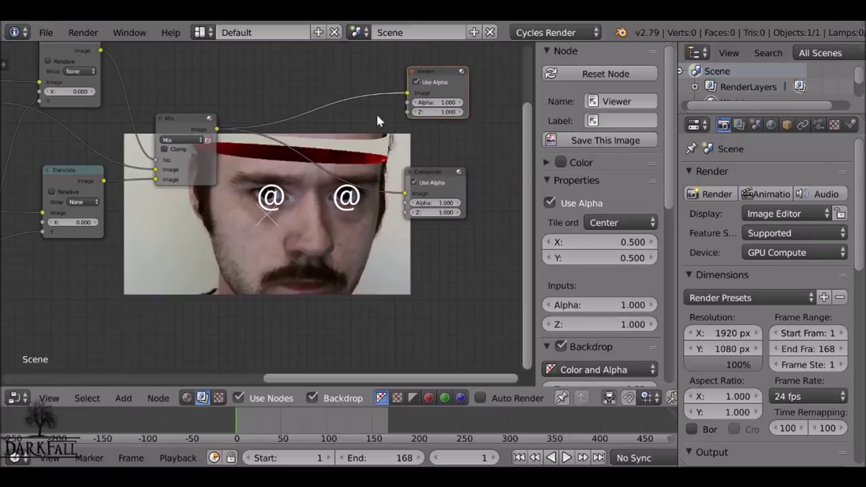
middle_click_drag(378, 121, 336, 98)
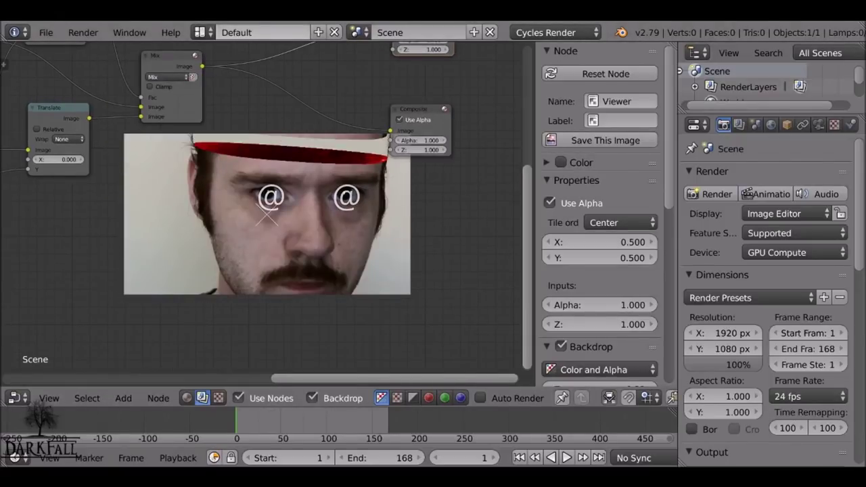